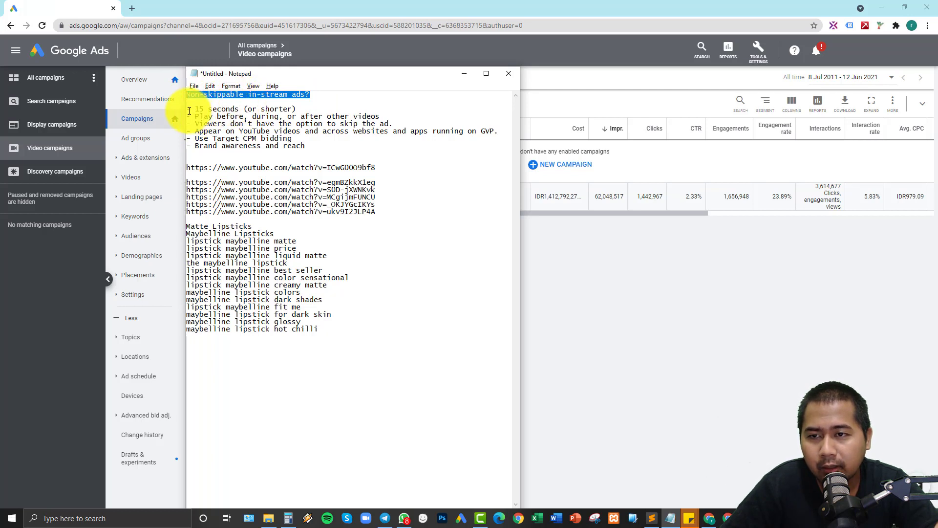
Step: Review the notes on non-skippable in-stream ads: length, placement, skip option, where they appear, bidding and campaign goal
drag(194, 110, 239, 109)
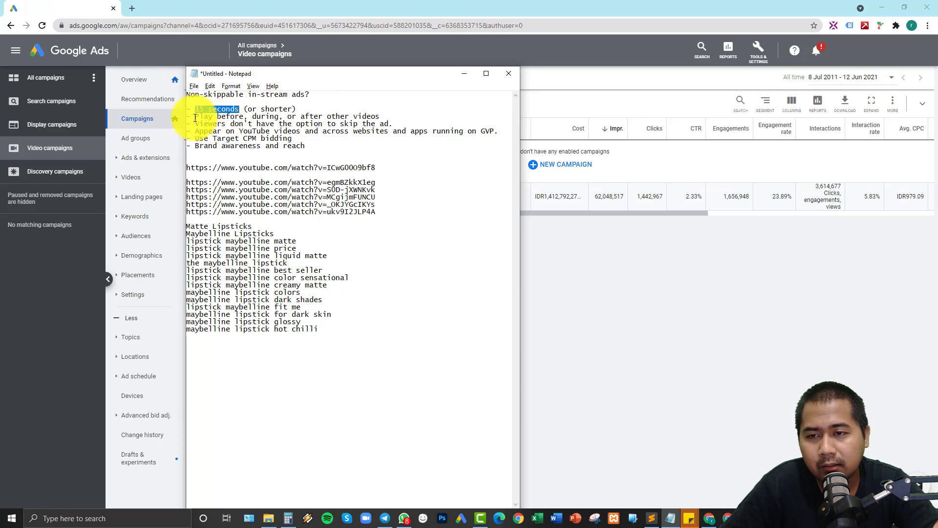
drag(195, 117, 244, 117)
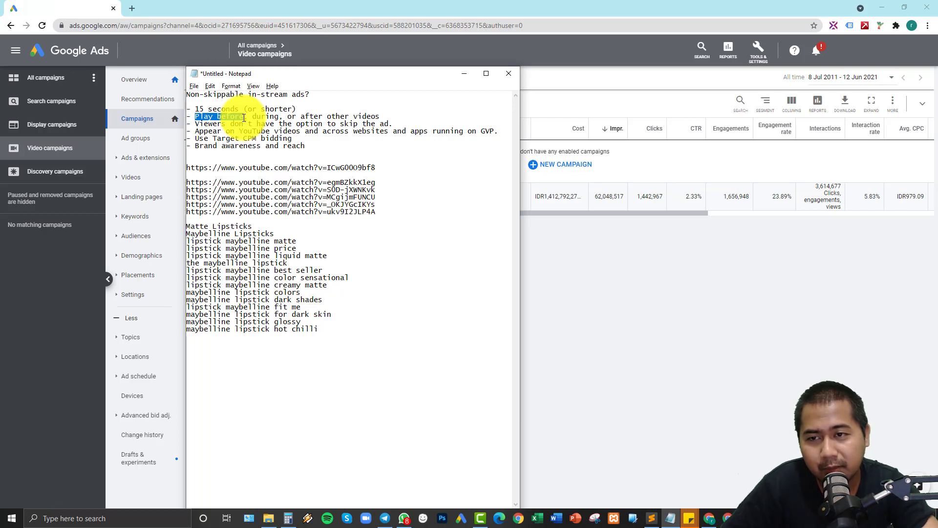
drag(244, 117, 261, 116)
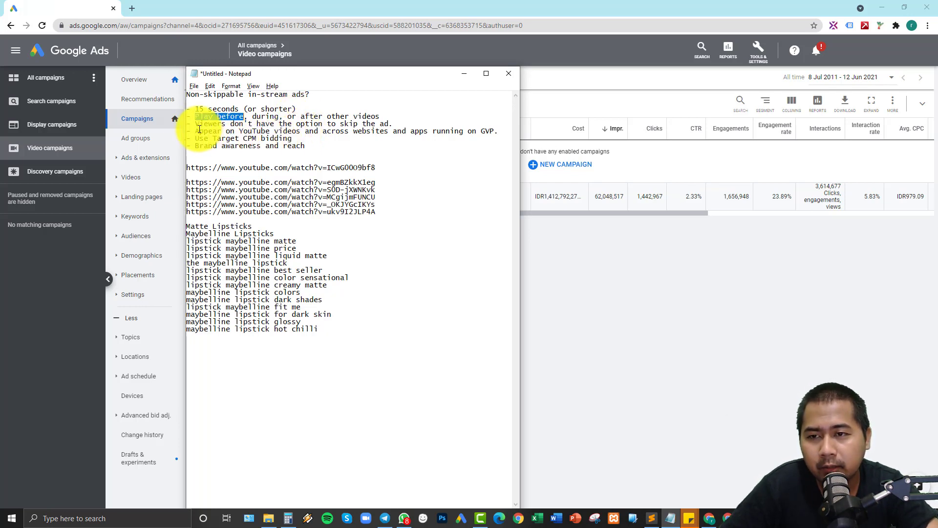
drag(195, 124, 402, 121)
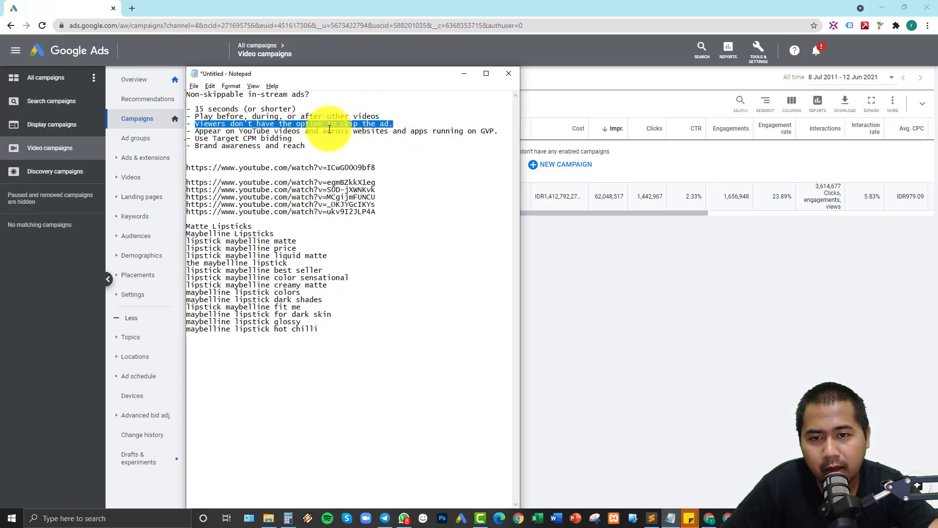
drag(327, 130, 481, 132)
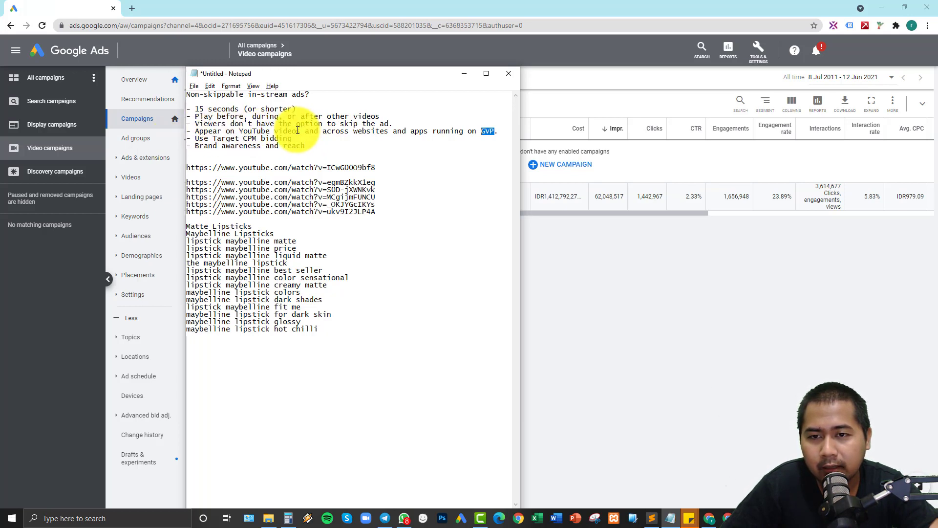
drag(301, 131, 240, 131)
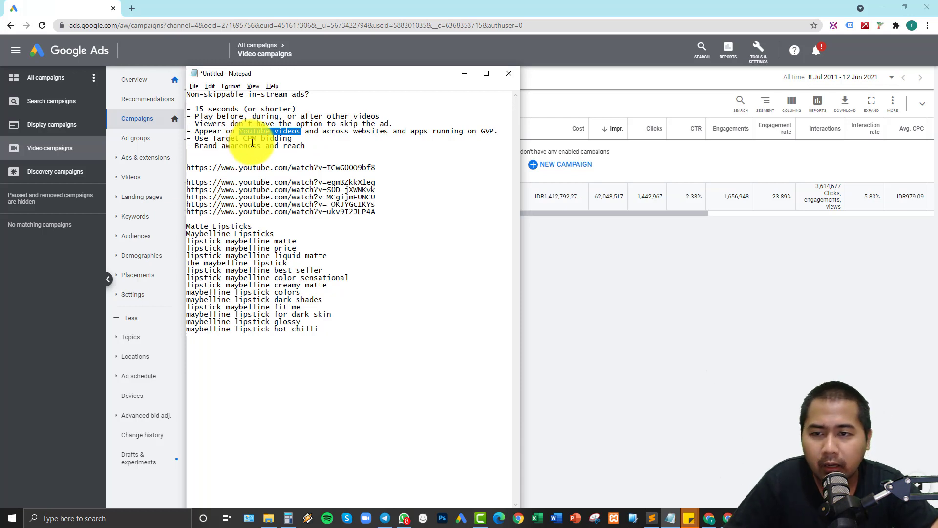
drag(310, 141, 195, 137)
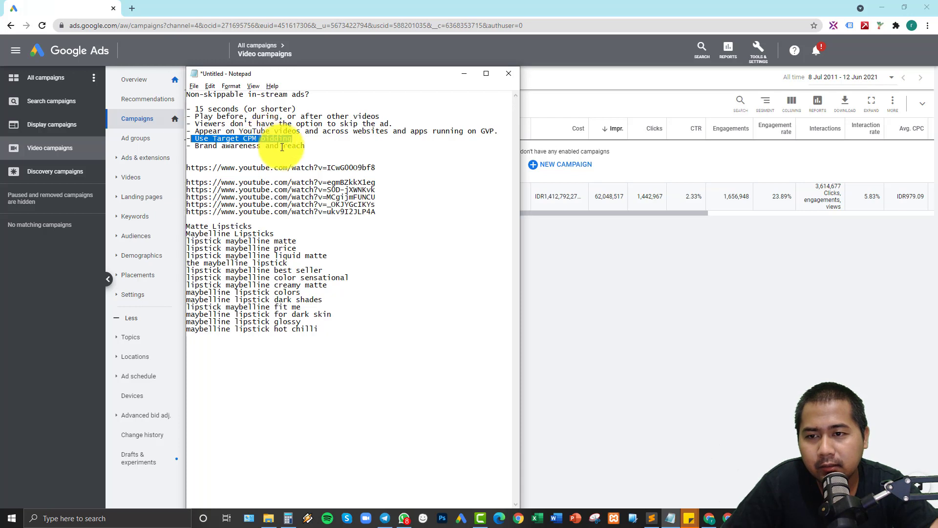
drag(336, 142, 187, 146)
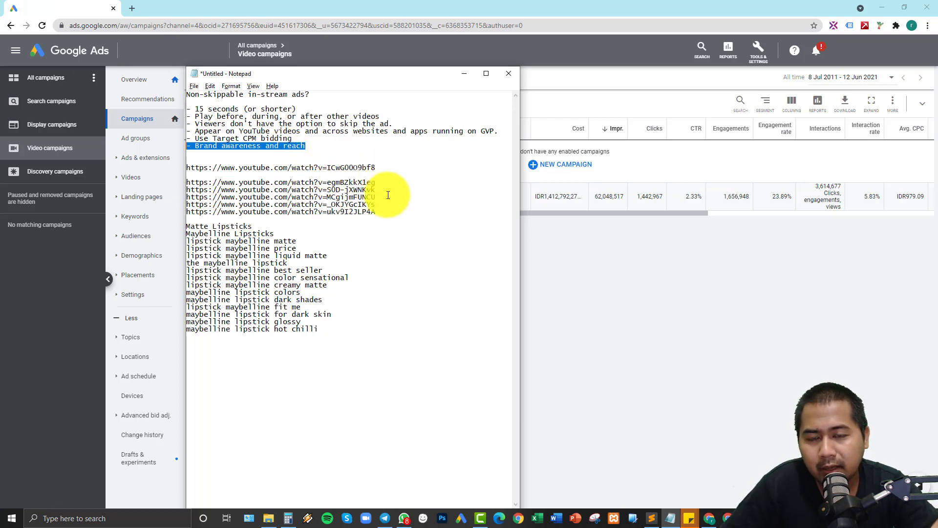
Step: Examine the ad video link in the notes and locate the account's linked accounts setting
drag(383, 168, 187, 167)
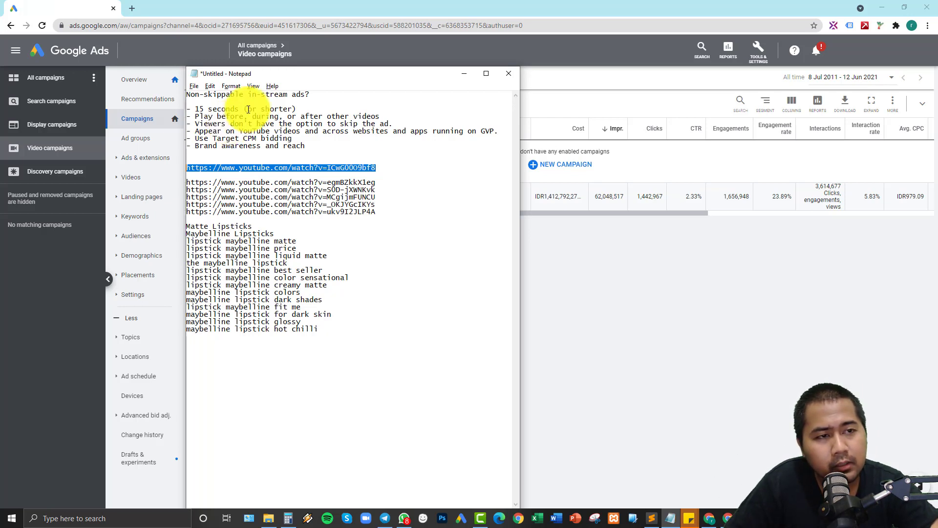
click(764, 51)
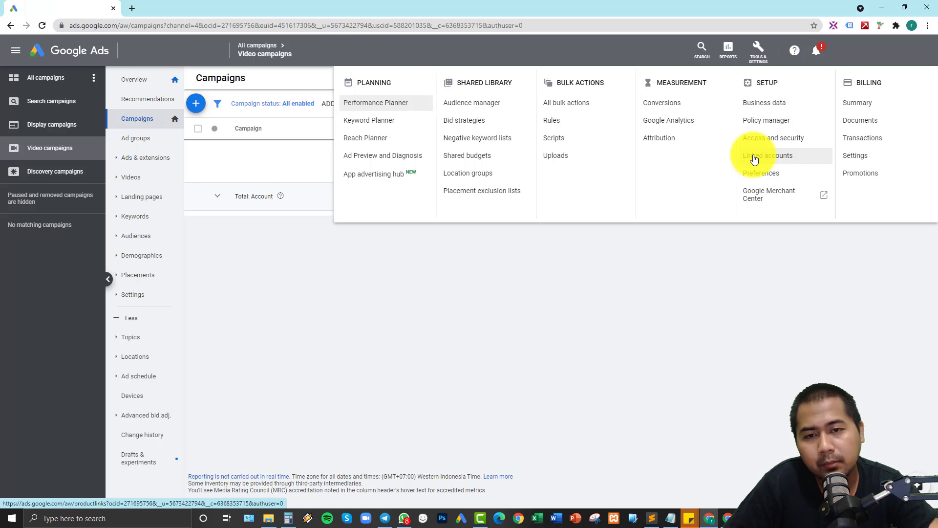
click(296, 240)
key(alt+Tab)
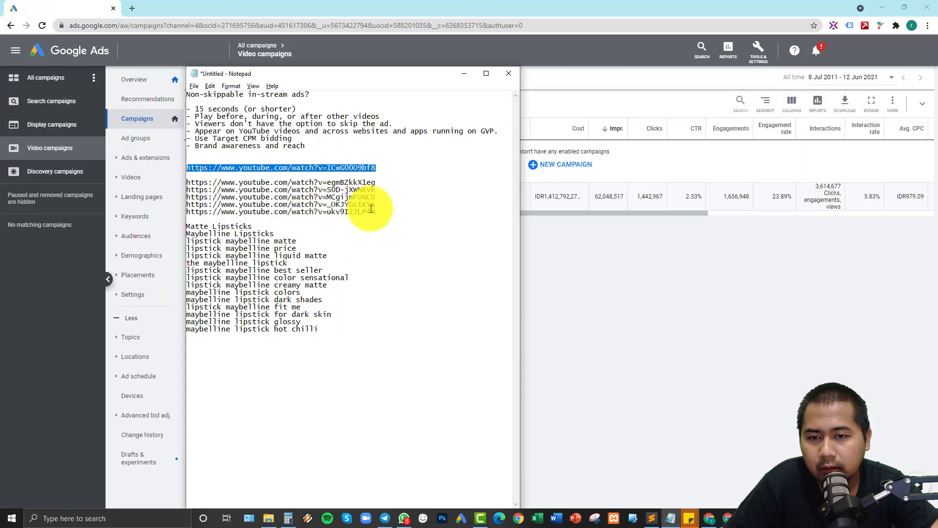
Step: Review the list of YouTube video links and the lipstick keyword list in the notes
drag(376, 211, 184, 183)
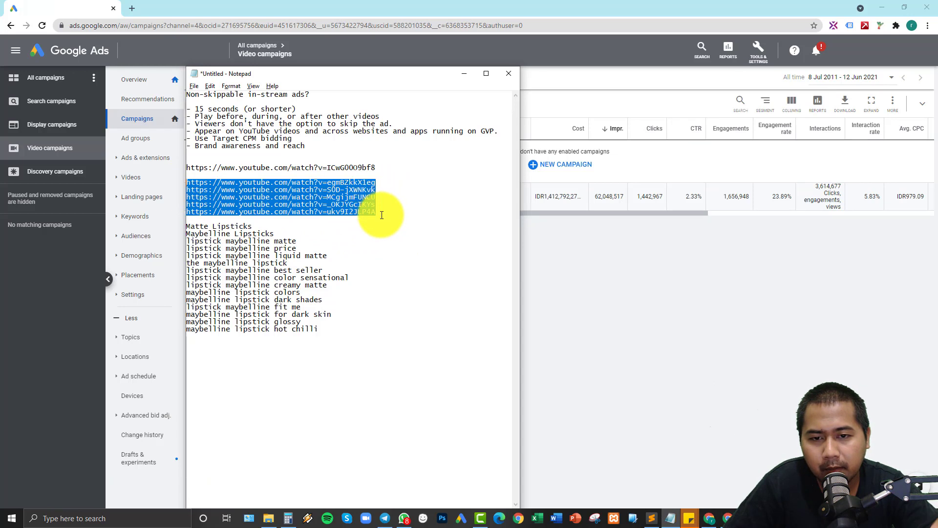
click(381, 192)
click(381, 182)
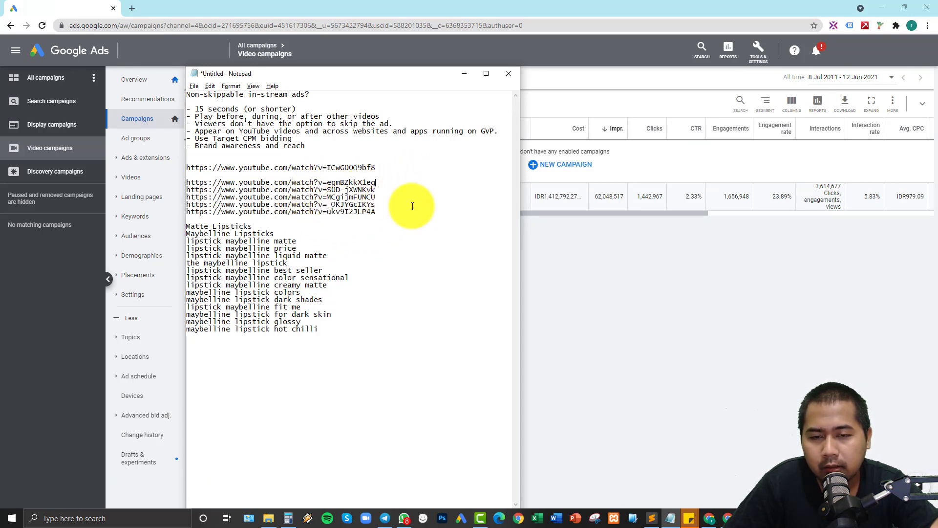
drag(383, 209, 188, 179)
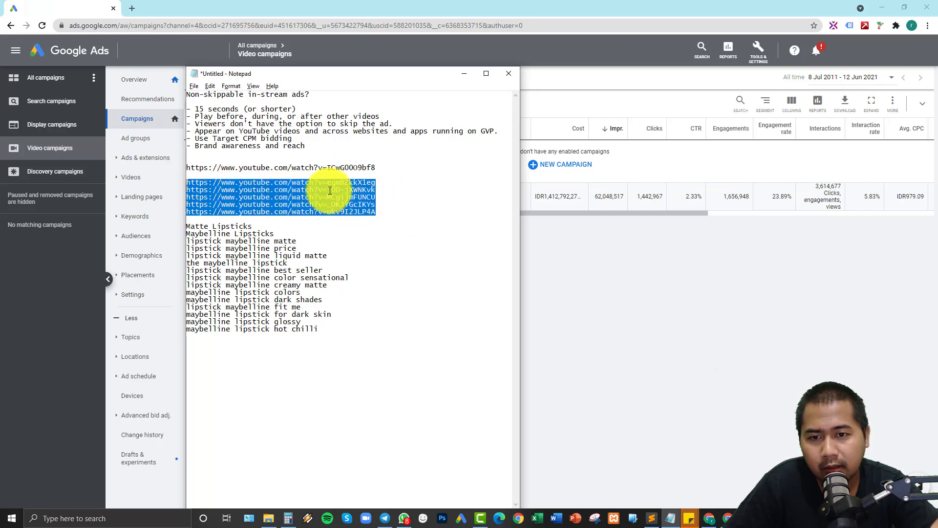
drag(389, 167, 189, 168)
drag(382, 212, 186, 182)
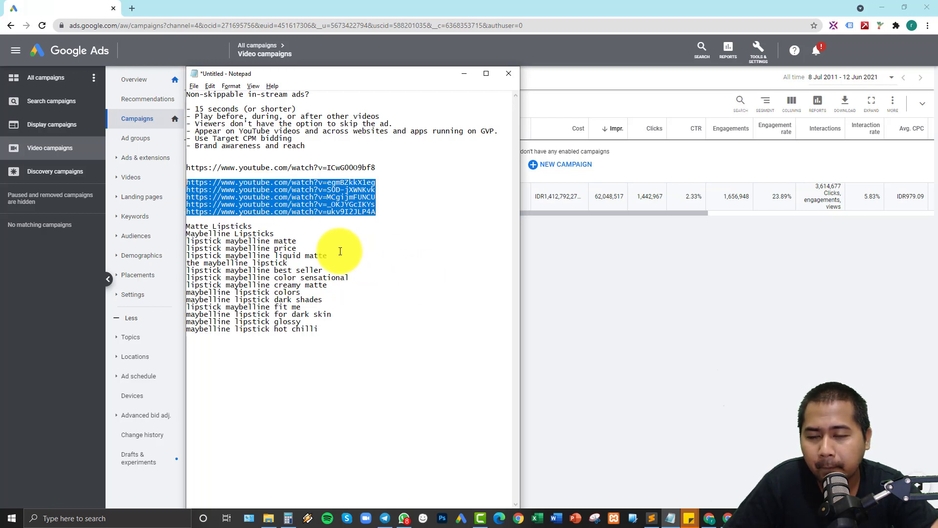
drag(325, 330, 186, 226)
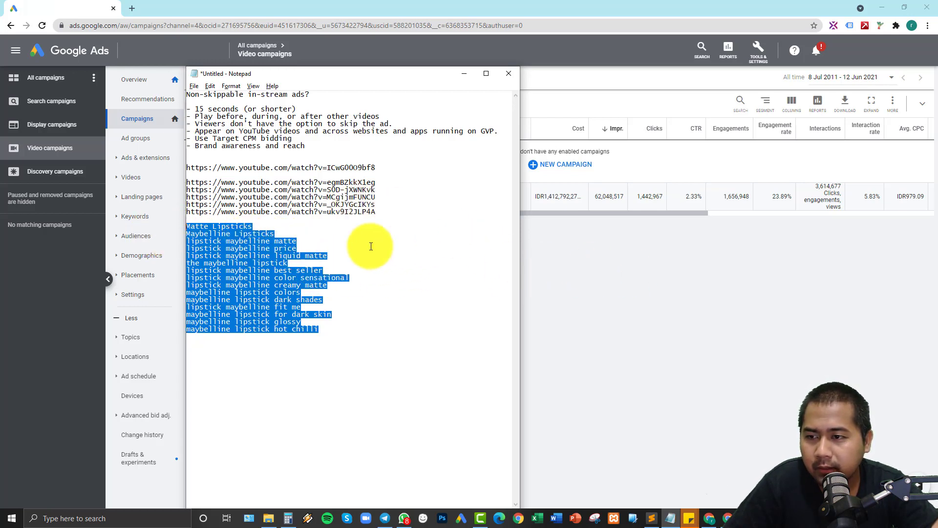
Step: Start a new Video campaign without a goal's guidance, using the Non-skippable in-stream subtype
click(673, 264)
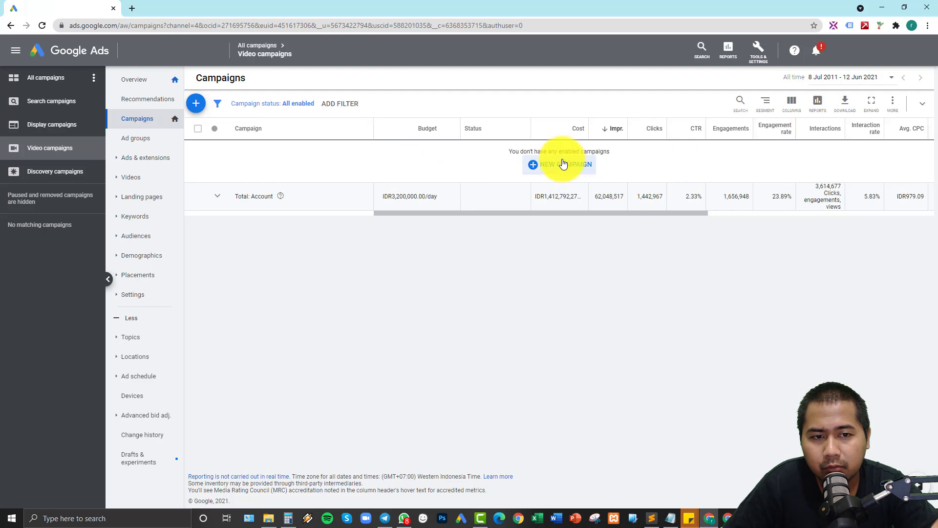
click(196, 103)
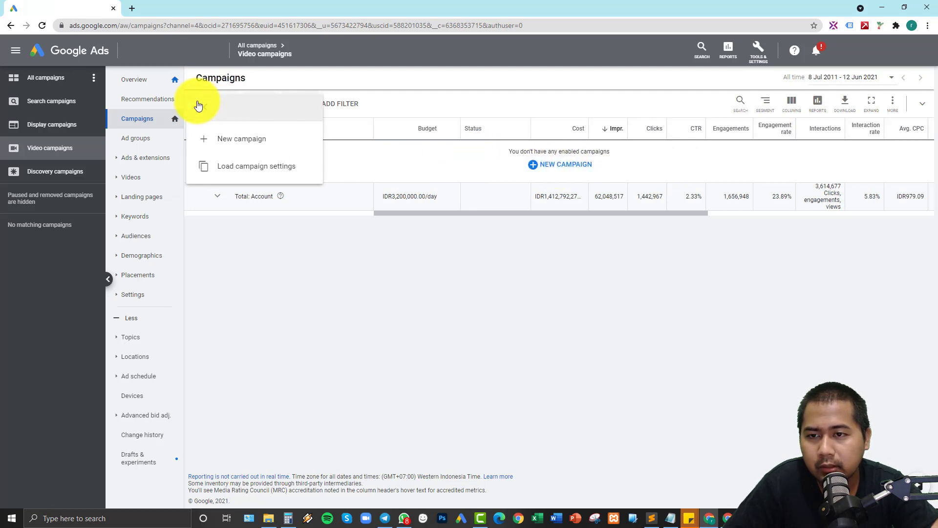
click(227, 140)
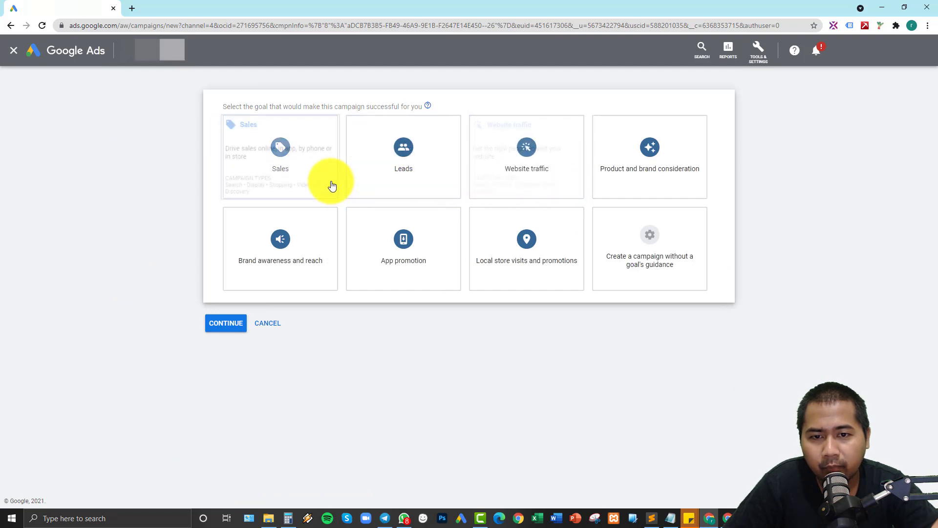
click(262, 244)
click(652, 250)
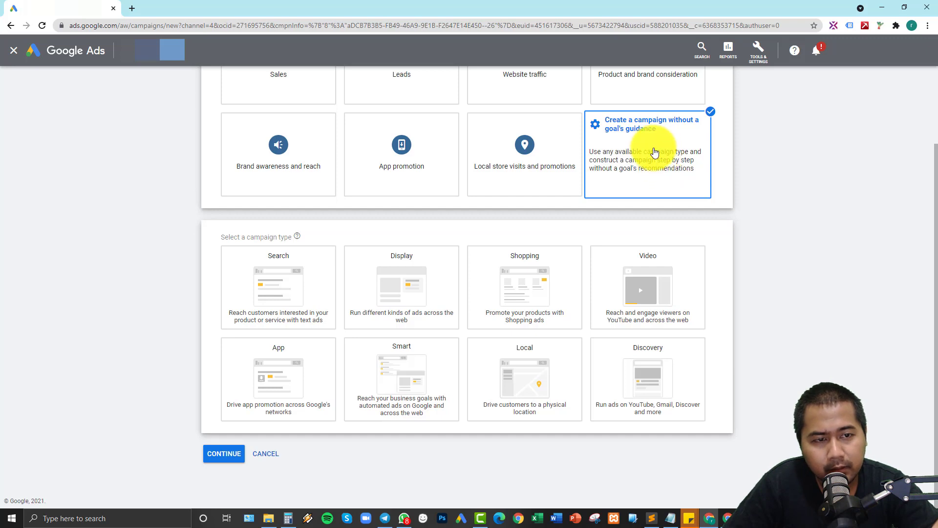
click(645, 273)
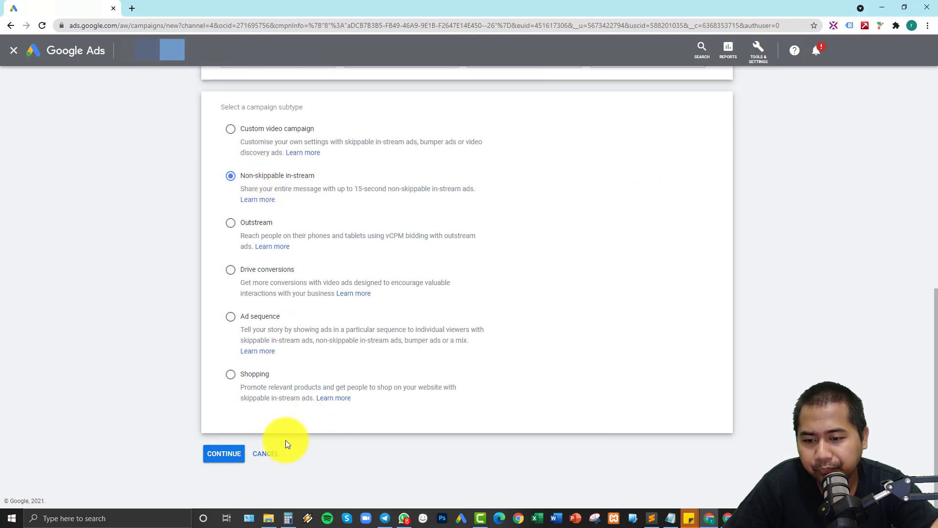
click(221, 454)
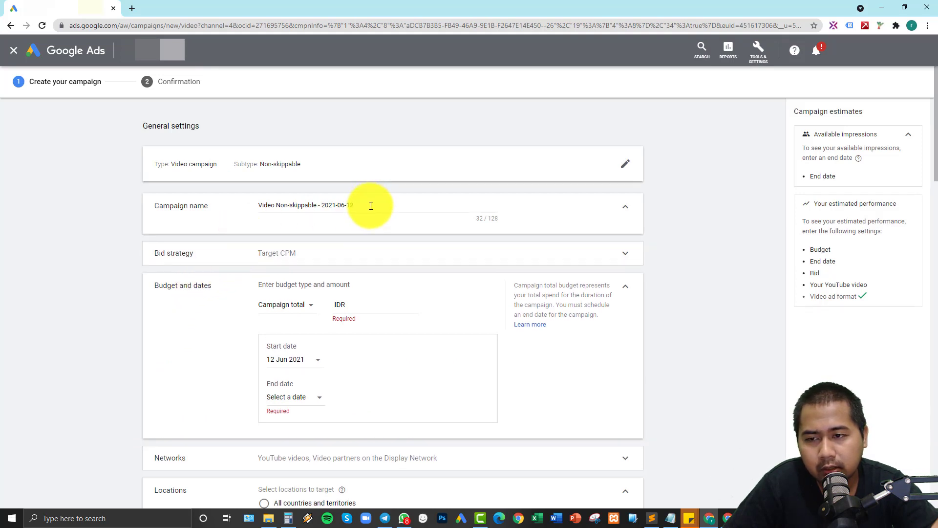
Step: Name the campaign "Maybelline Lipsticks", copying the text from the Notepad notes
drag(371, 206, 218, 204)
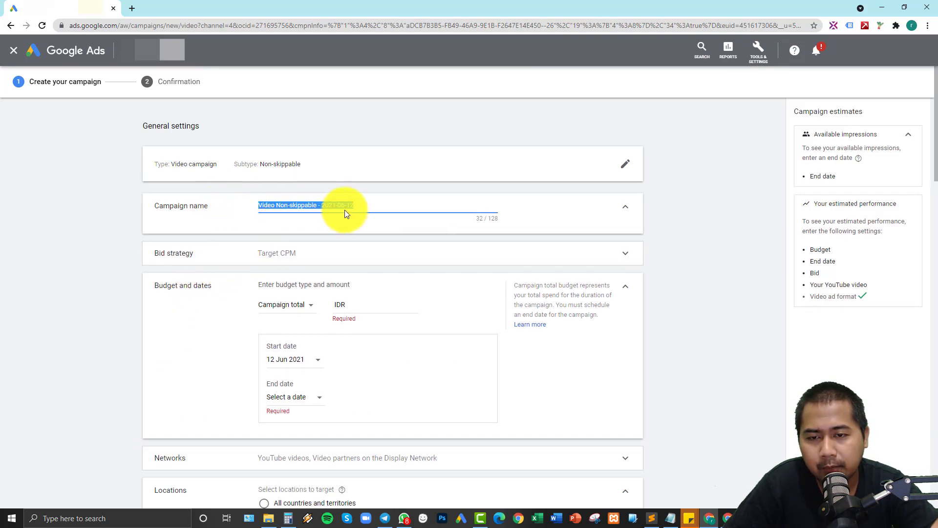
key(alt+Tab)
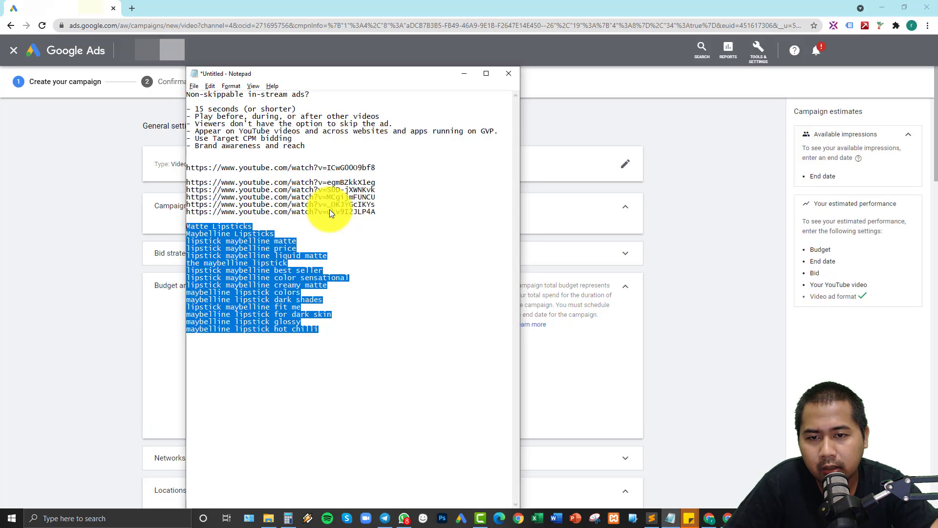
click(242, 230)
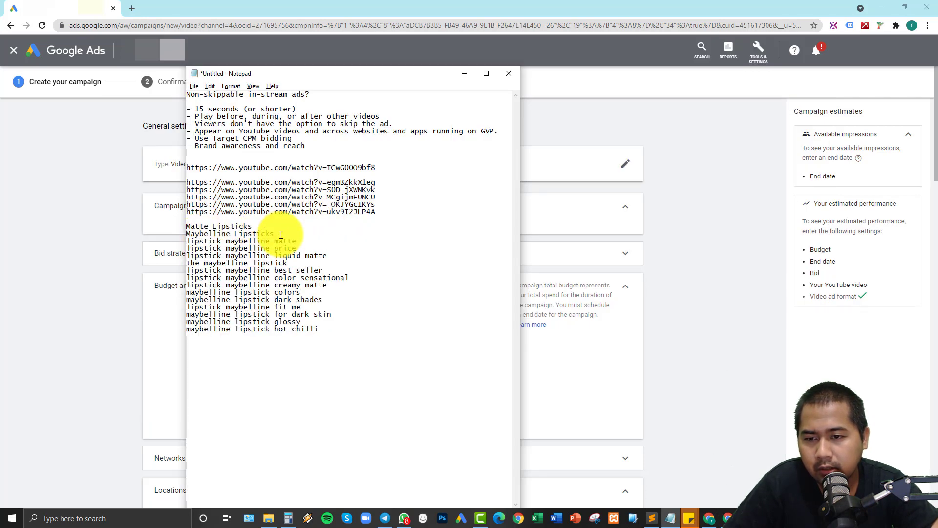
drag(281, 235, 186, 235)
key(ctrl+c)
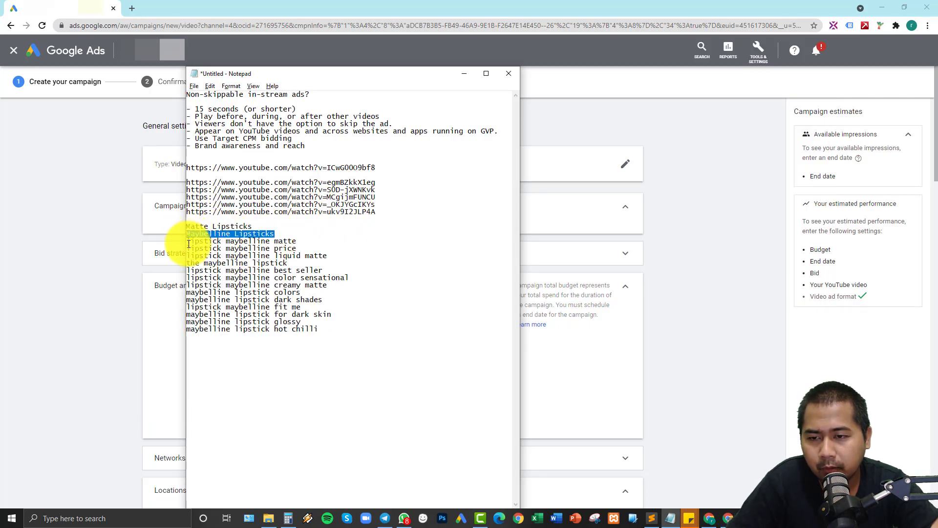
key(alt+Tab)
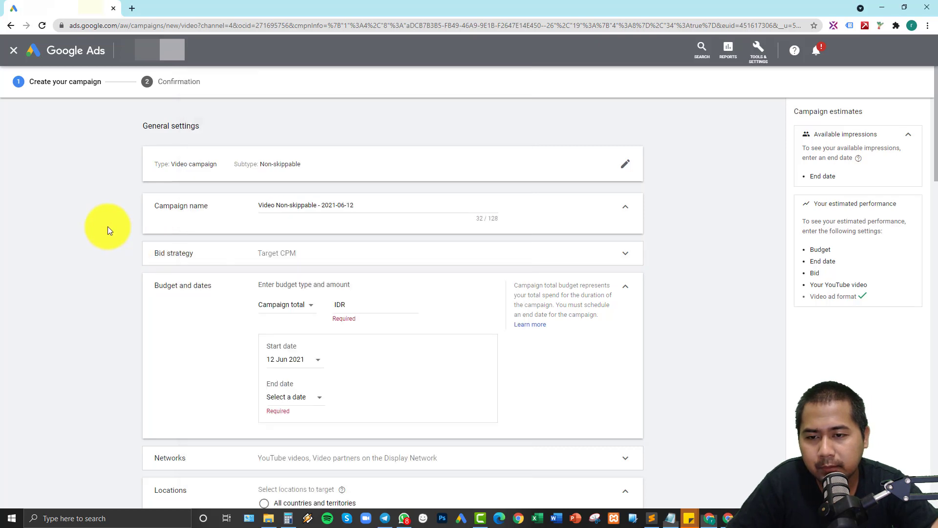
triple_click(355, 211)
key(ctrl+v)
Step: Check the campaign's bid strategy details and collapse the section again
scroll(338, 224, down, 1)
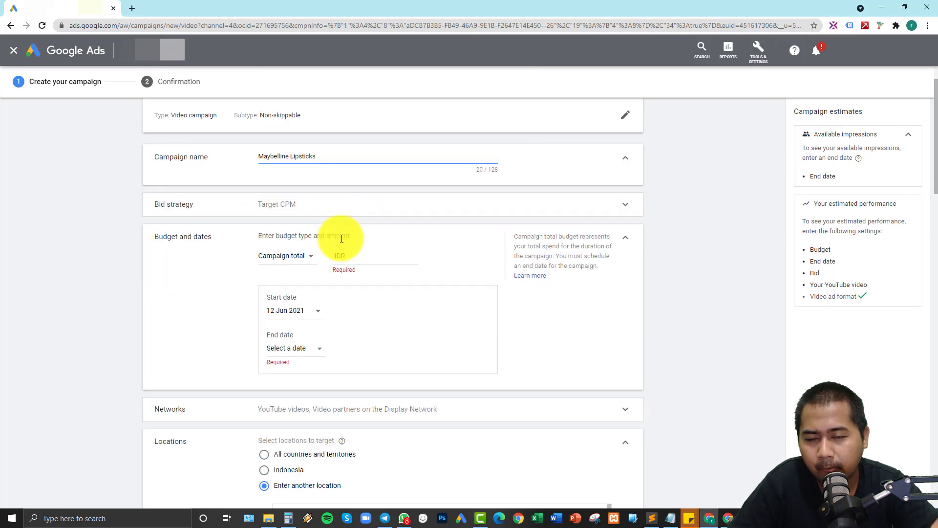
scroll(341, 238, down, 1)
click(293, 162)
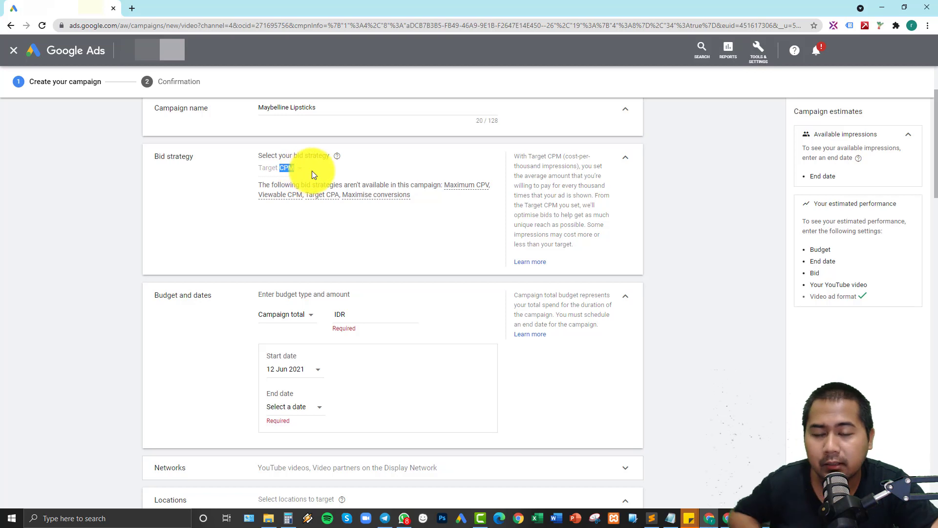
click(312, 171)
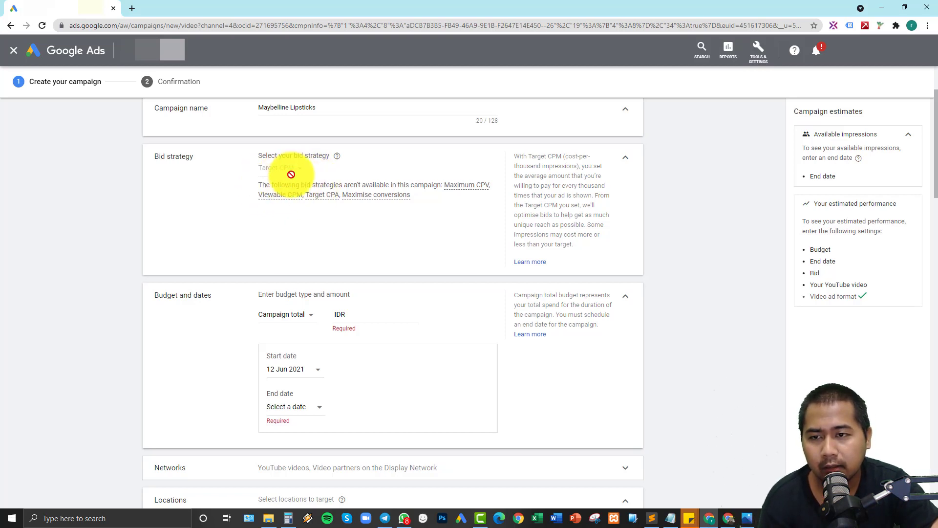
click(631, 156)
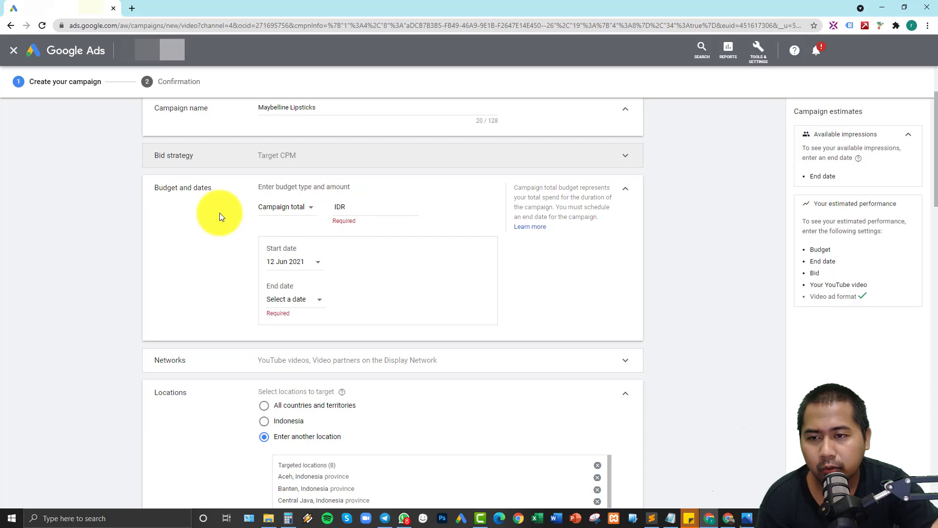
Step: Try the Daily budget type and switch the budget back to Campaign total
click(293, 207)
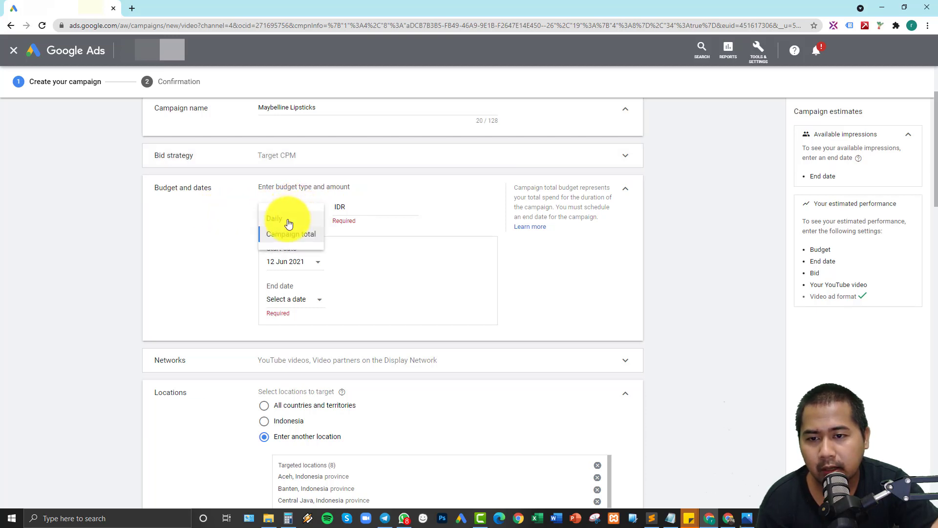
click(272, 218)
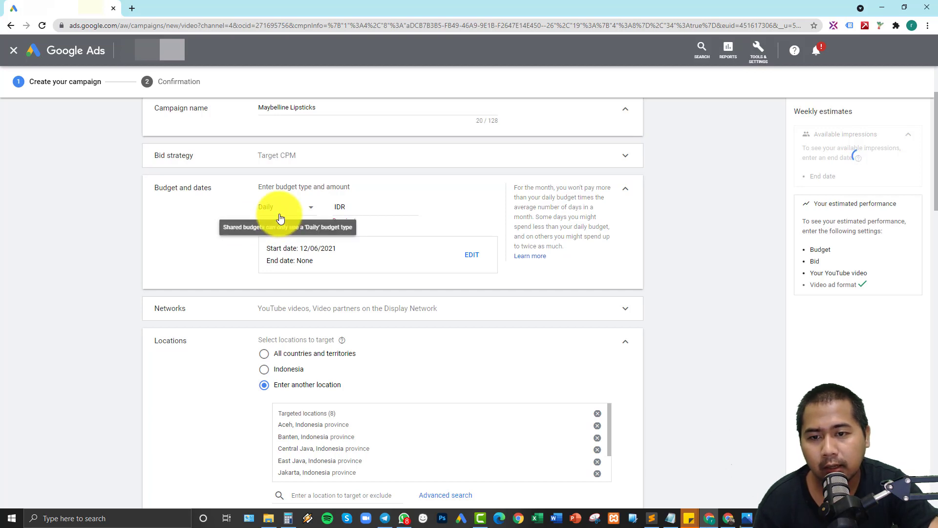
click(286, 214)
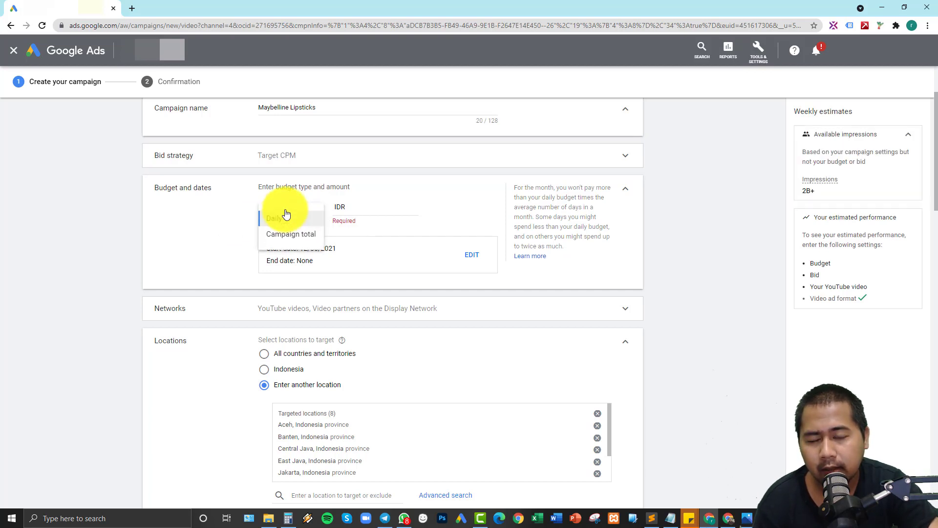
click(288, 235)
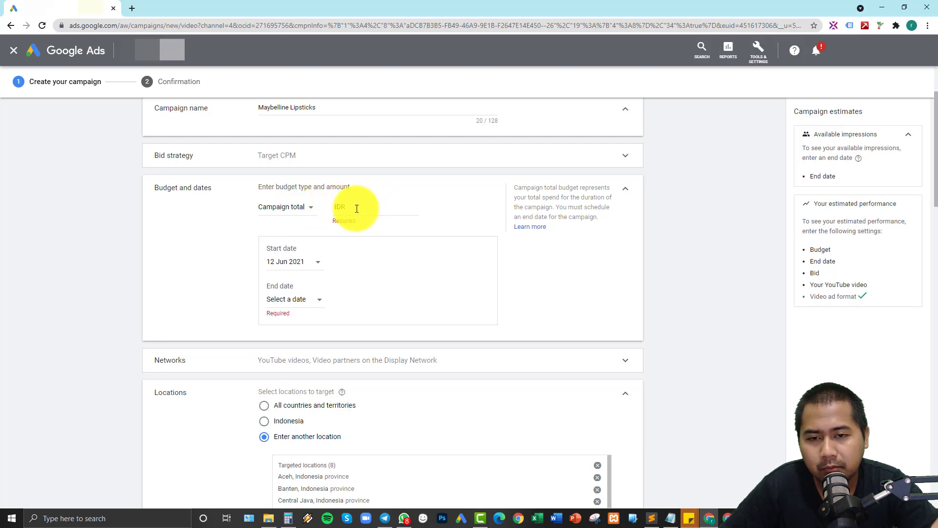
Step: Switch the campaign budget to the Daily type and set the amount to IDR 50,000
click(299, 304)
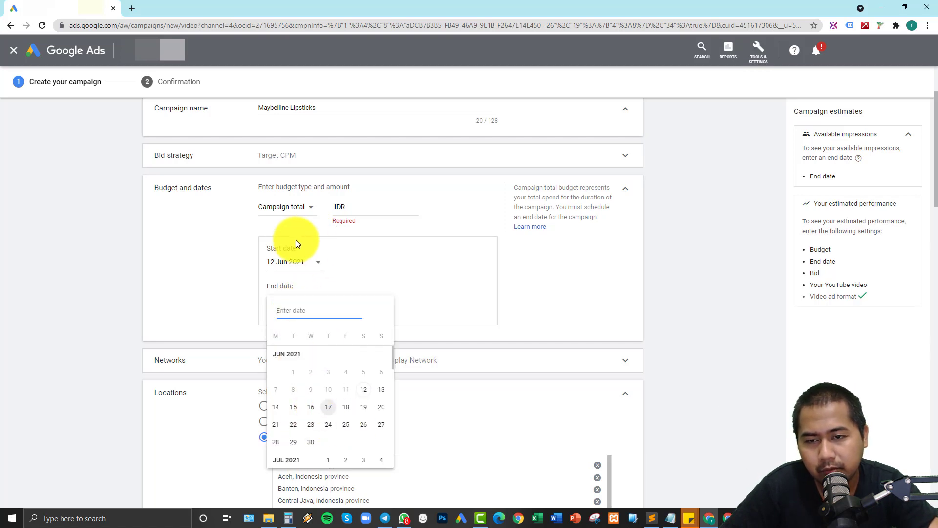
click(286, 231)
click(279, 208)
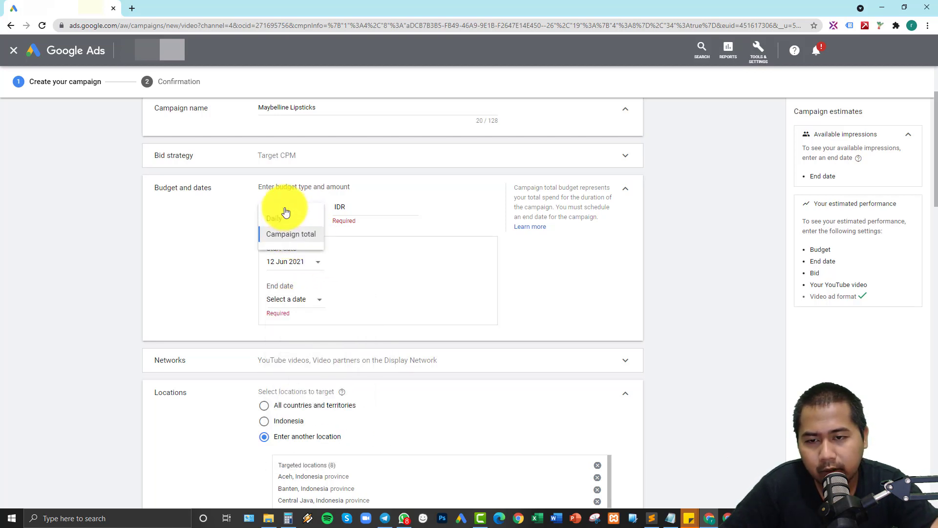
click(292, 224)
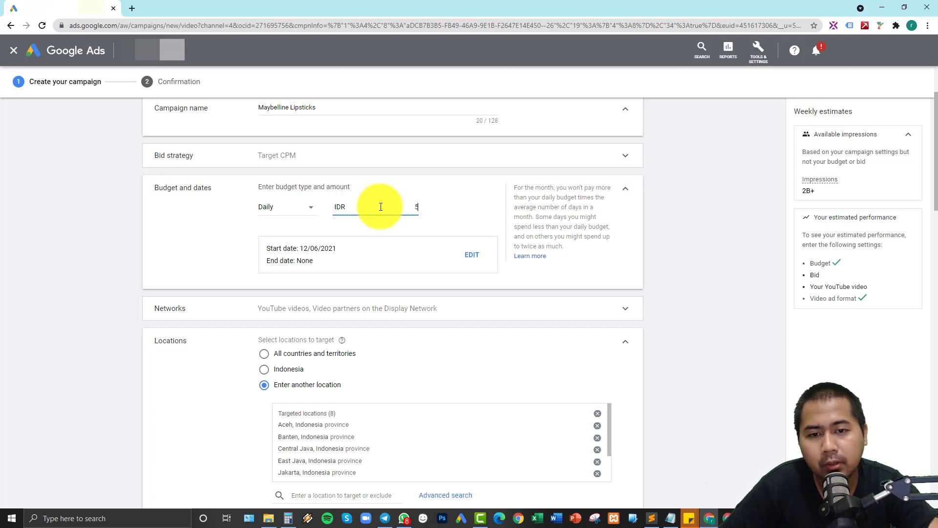
click(433, 211)
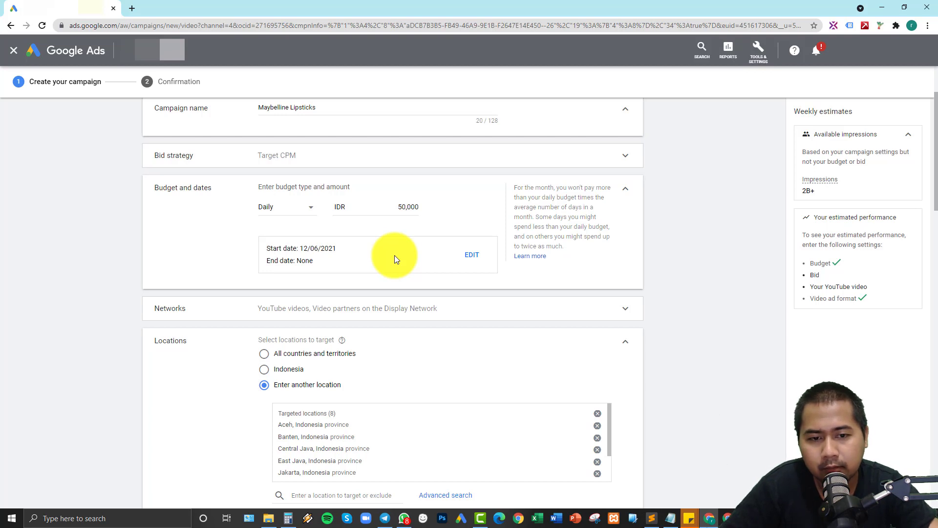
Step: Exclude Video partners on the Display Network from the campaign's networks and collapse the Networks section
click(239, 313)
scroll(240, 313, down, 2)
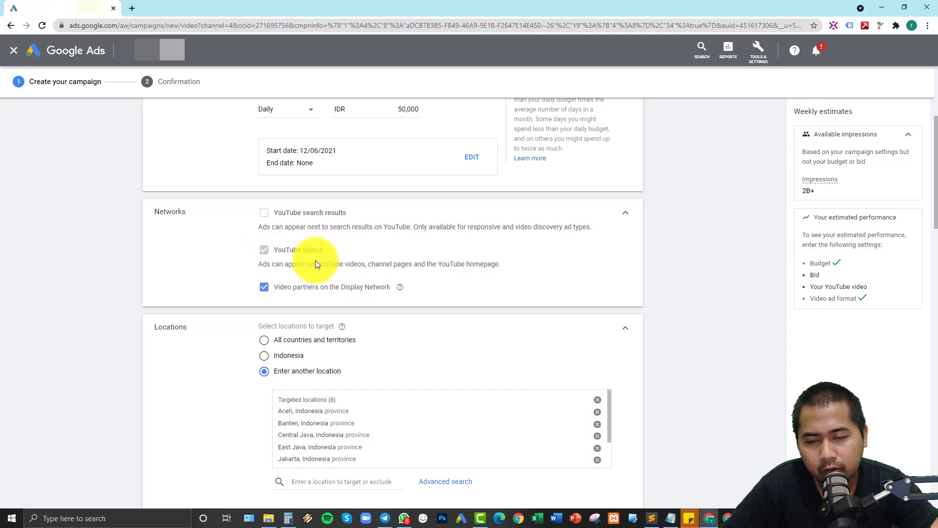
click(264, 287)
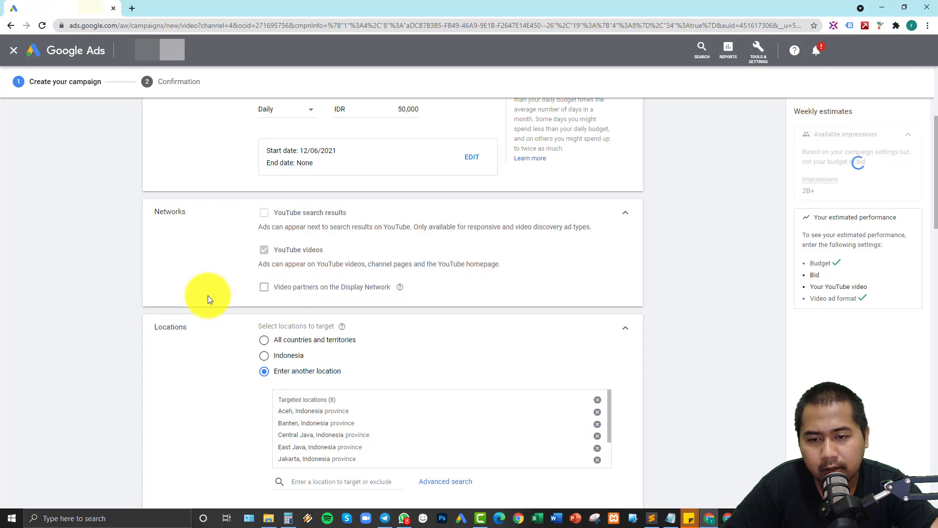
click(624, 220)
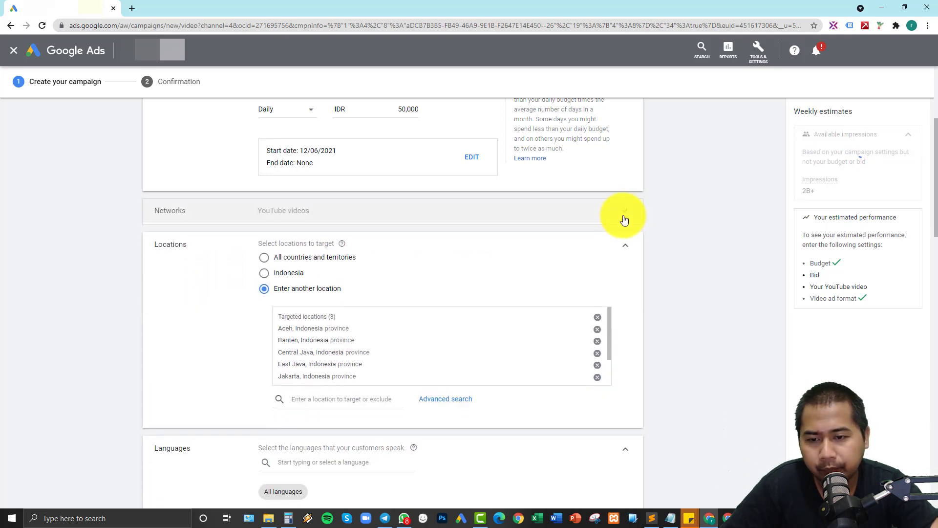
Step: Try targeting Indonesia, switch the locations back to Enter another location, and collapse the Locations section
click(276, 273)
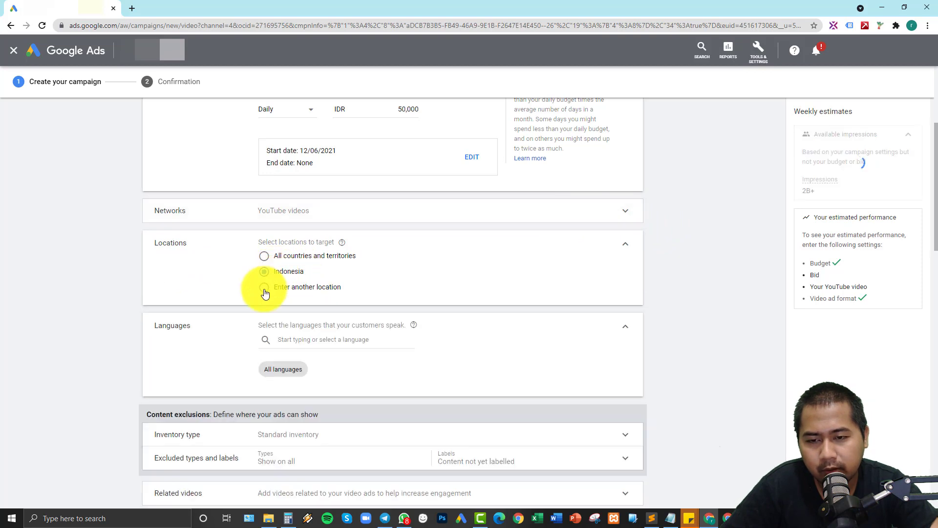
click(292, 289)
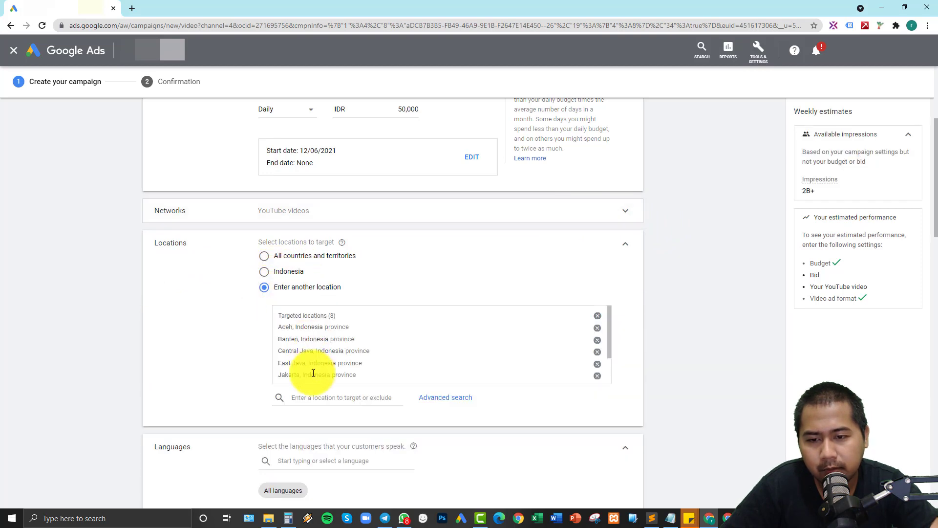
click(628, 245)
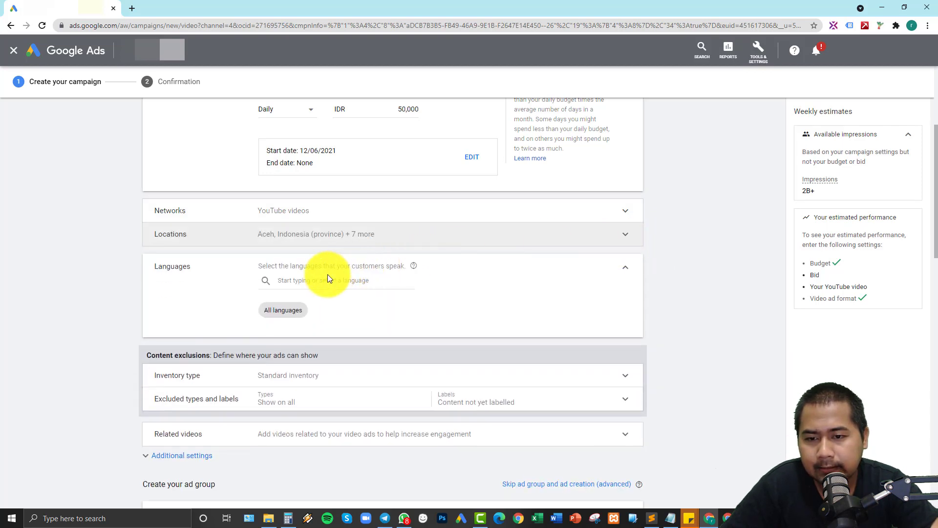
Step: Set the campaign's customer languages to English and Indonesian
click(293, 281)
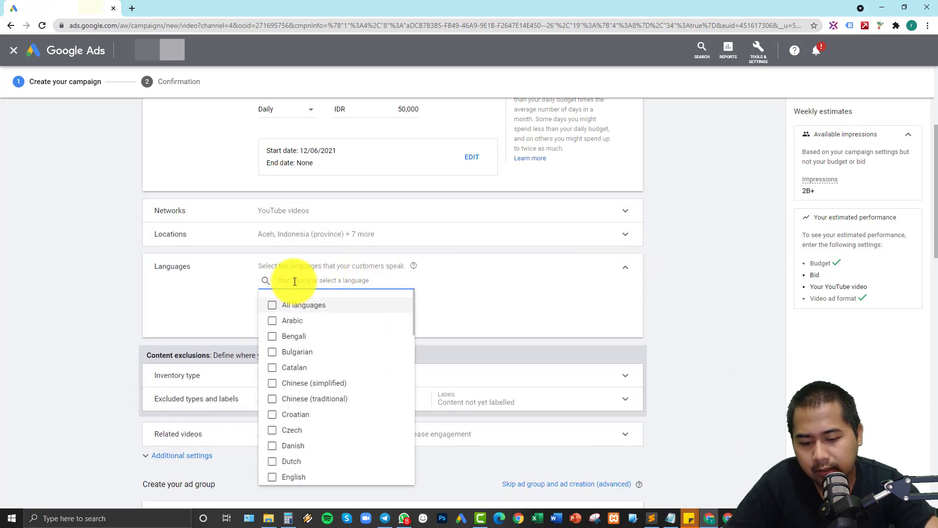
text(engl)
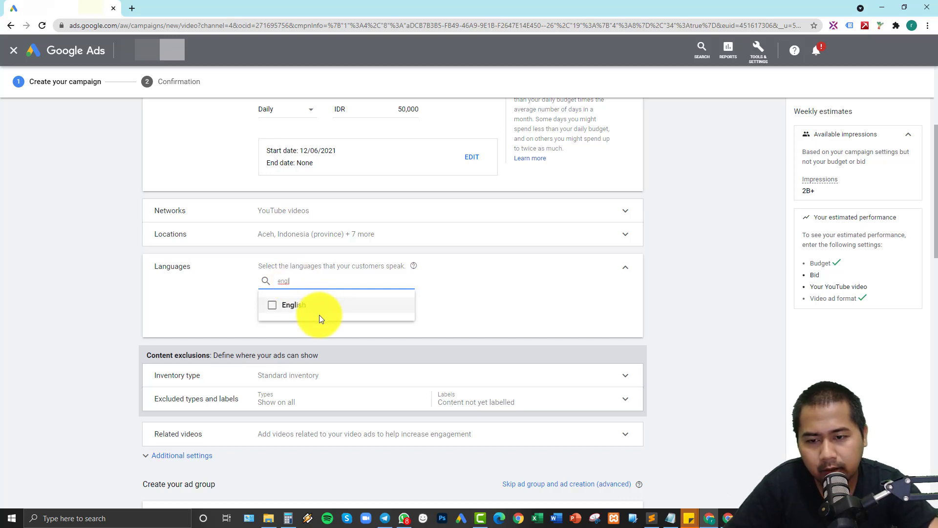
click(298, 306)
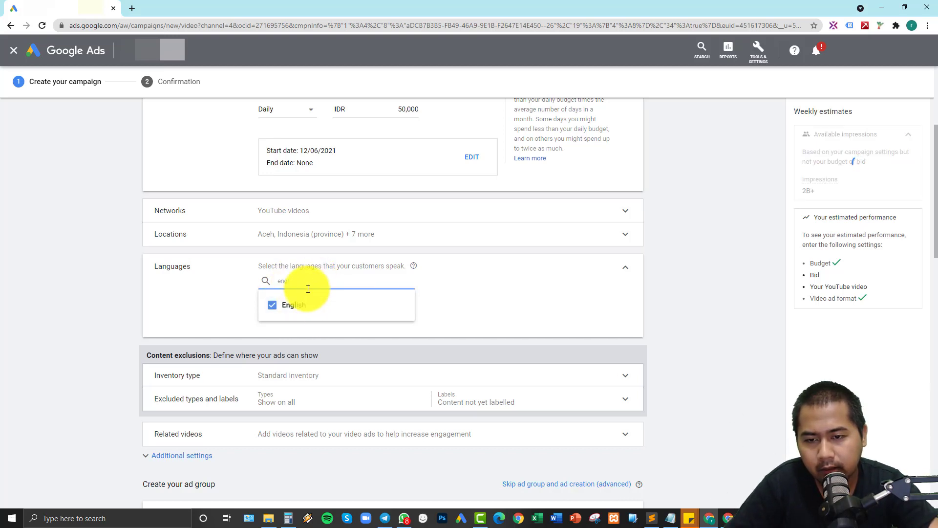
click(212, 298)
drag(318, 280, 235, 284)
text(ind)
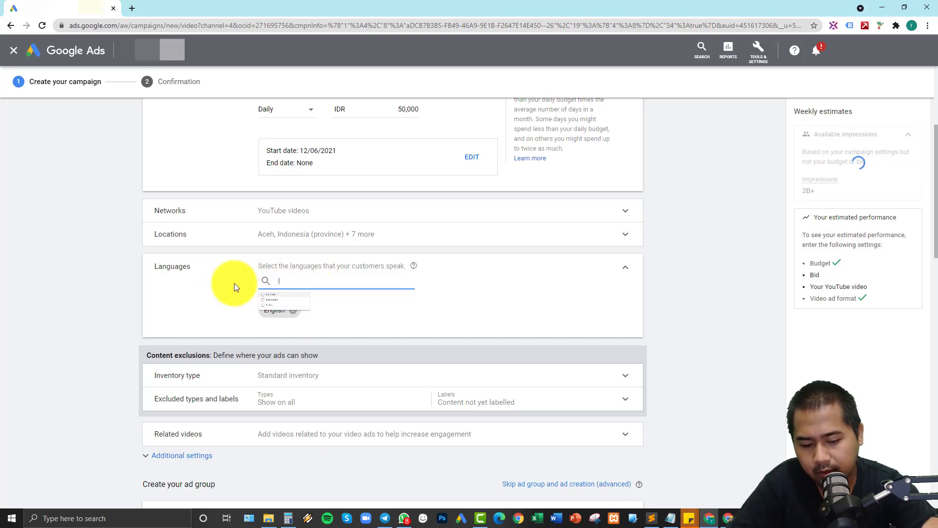
click(287, 308)
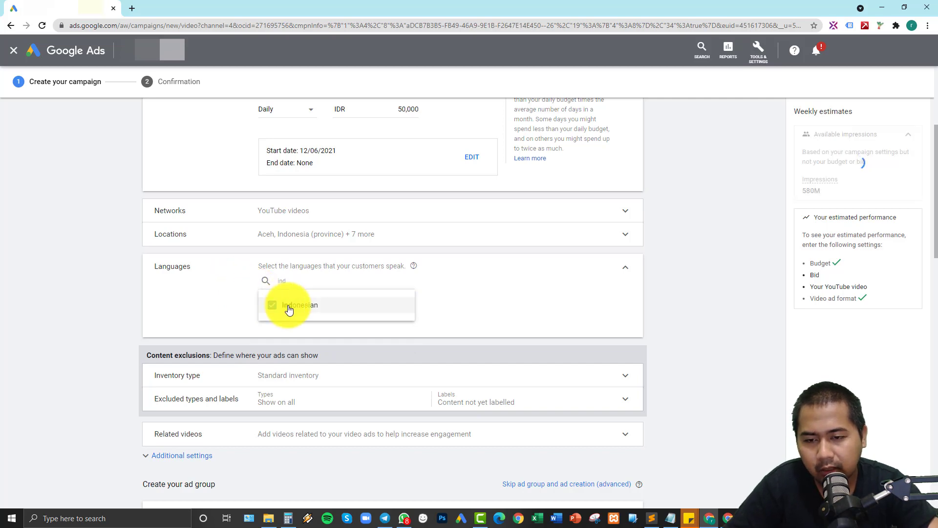
click(206, 292)
Step: Review the inventory type options under Content exclusions and collapse the section again
scroll(334, 271, up, 4)
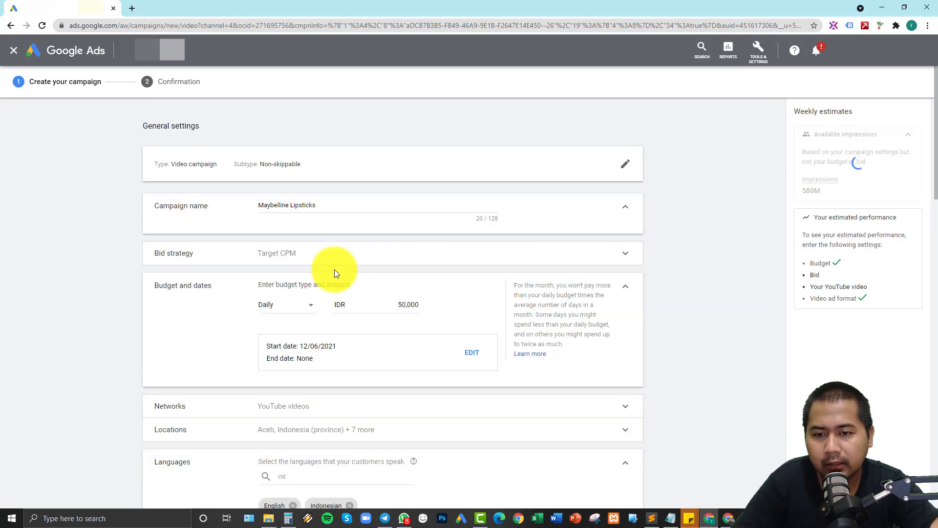
scroll(340, 318, down, 4)
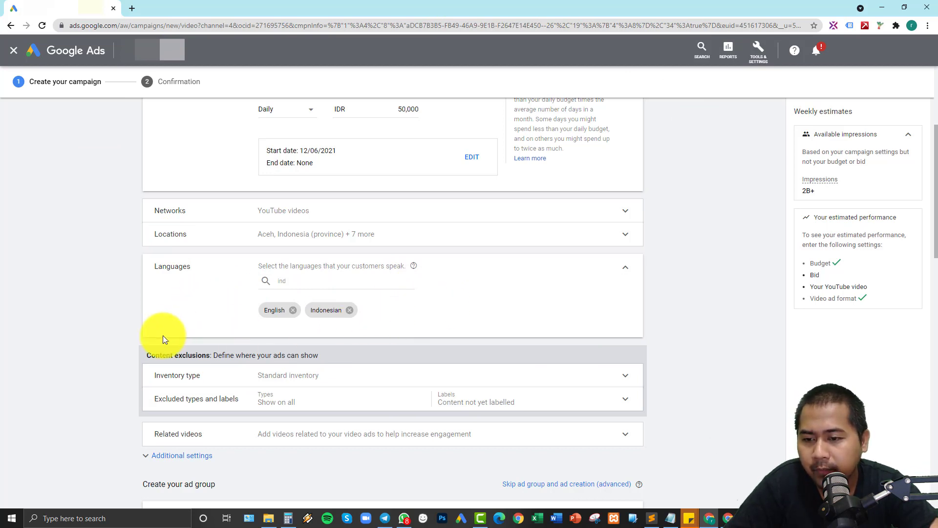
scroll(177, 324, down, 2)
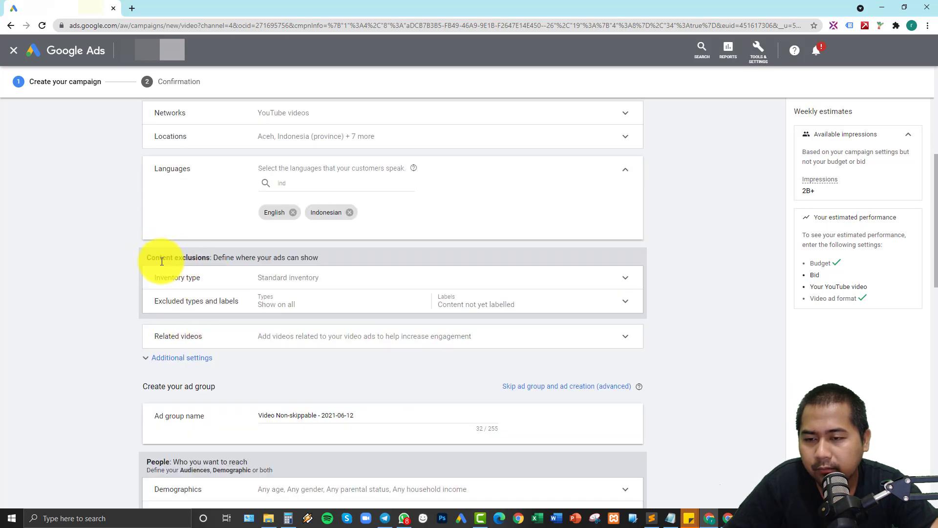
drag(149, 261, 234, 257)
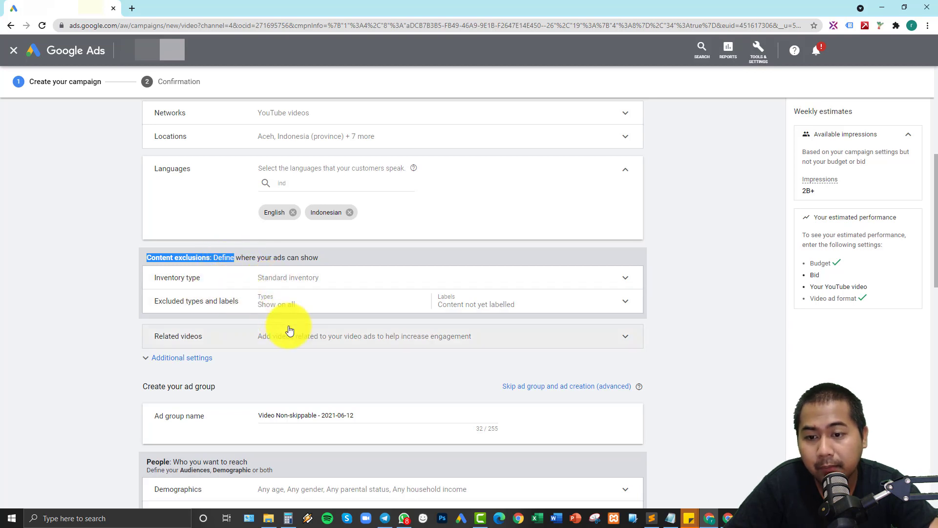
click(356, 278)
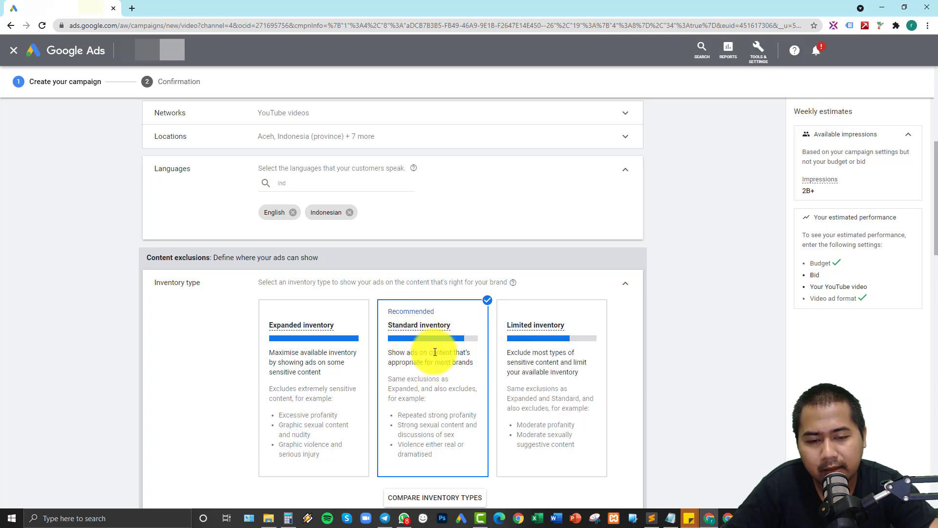
click(627, 286)
Step: Exclude embedded YouTube videos and live streaming videos under Excluded types and labels, and collapse the section
click(238, 307)
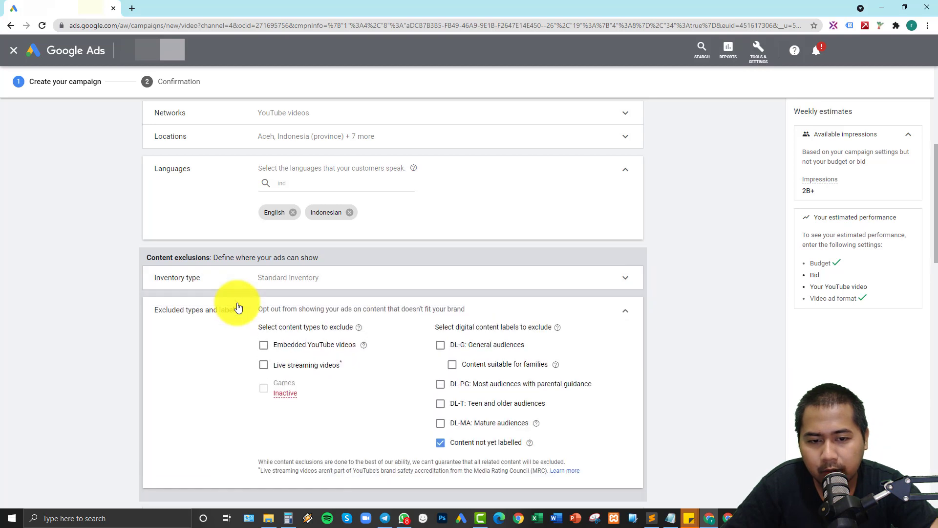
scroll(455, 362, down, 2)
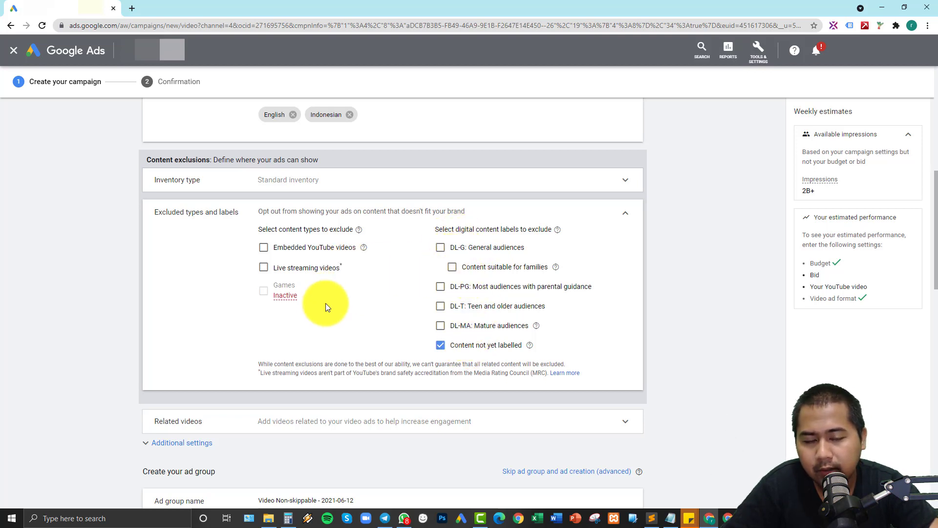
click(263, 247)
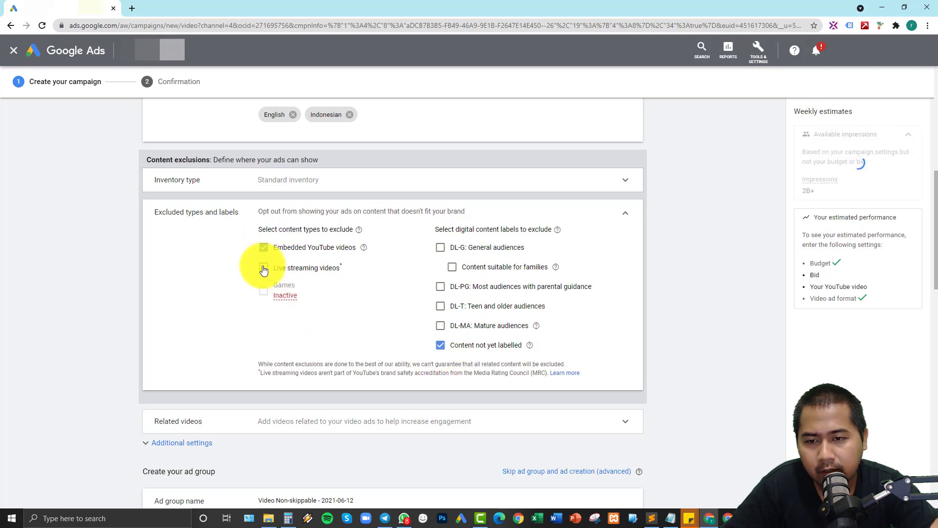
click(263, 267)
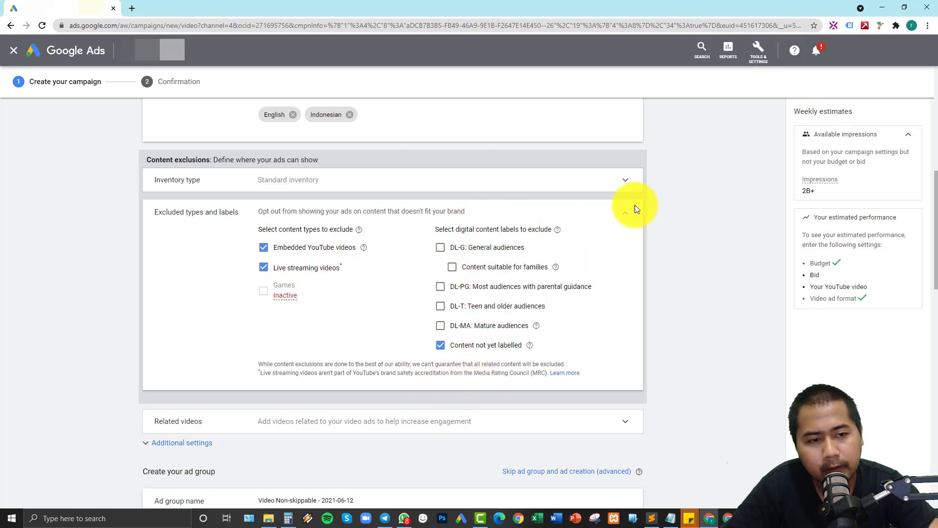
click(626, 216)
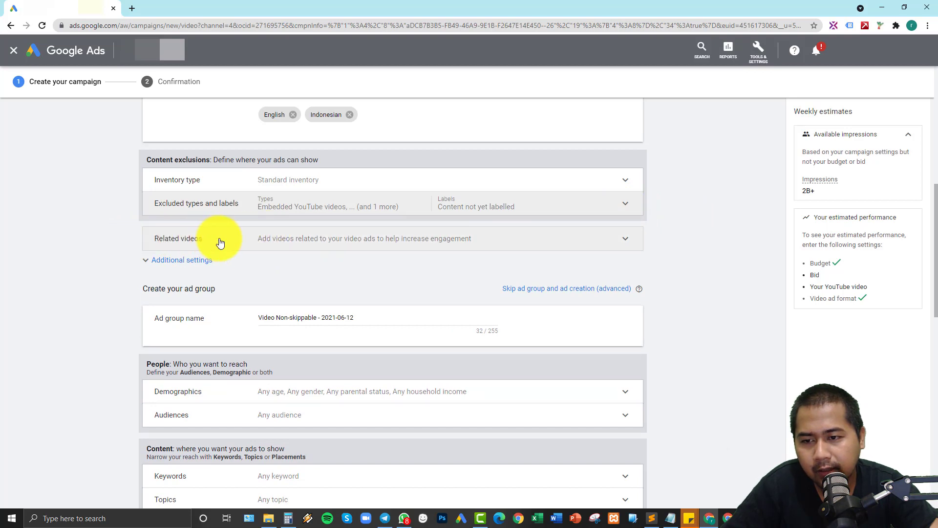
Step: Start adding related videos and add the first one using the URL ending in egmBZkkX1eg from the Notepad notes
click(246, 239)
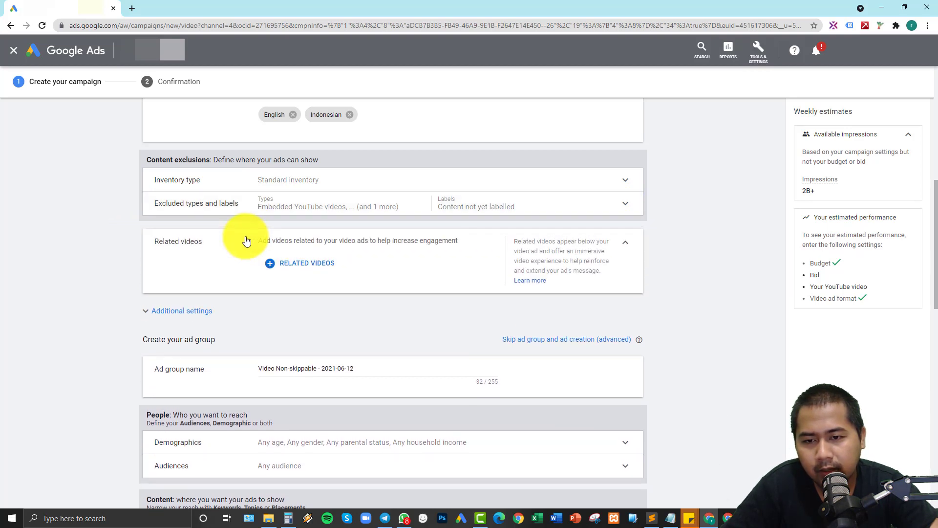
click(296, 264)
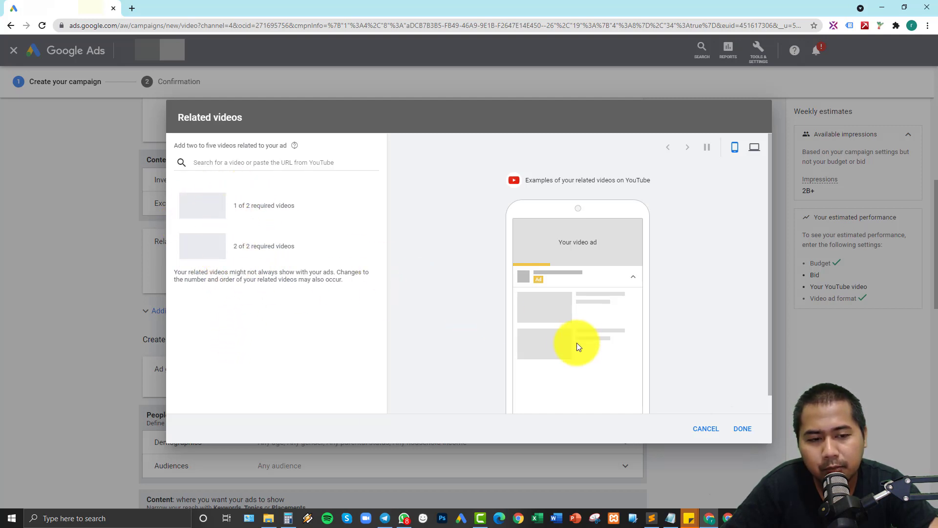
click(672, 523)
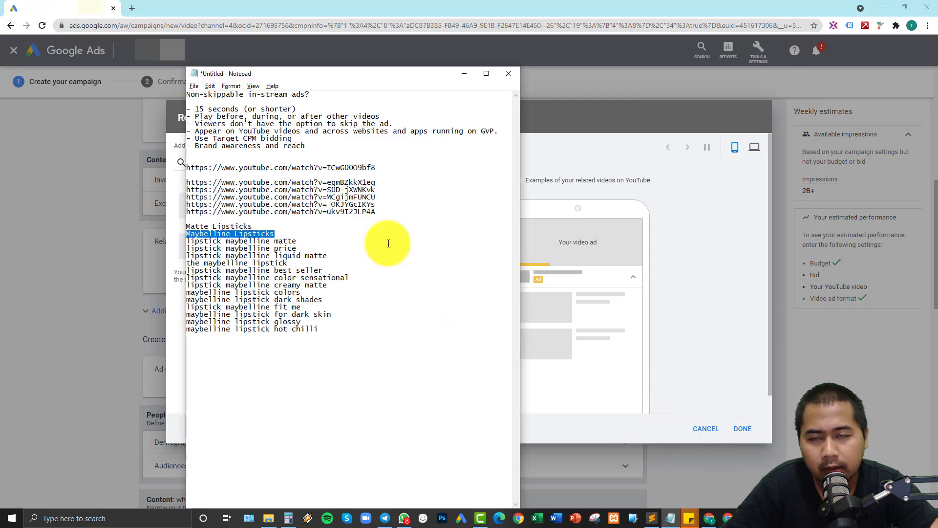
drag(281, 75, 538, 71)
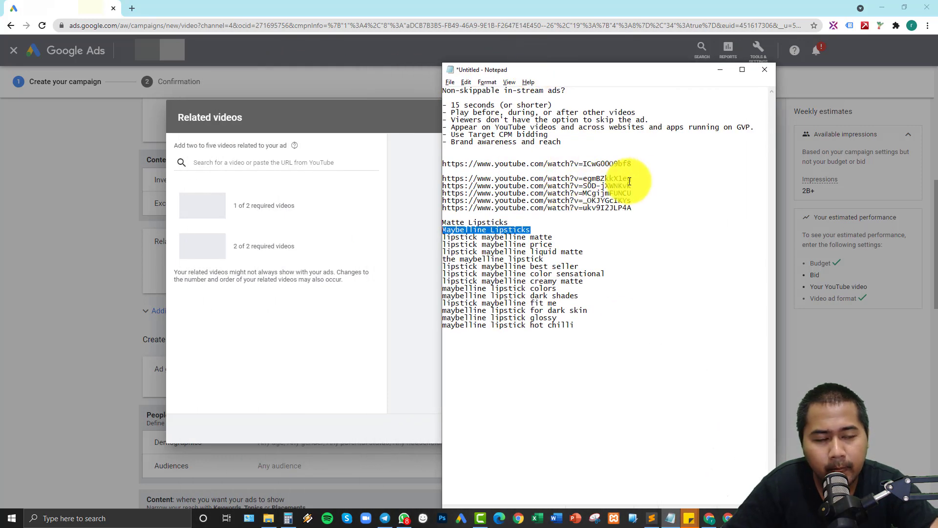
drag(633, 178, 439, 179)
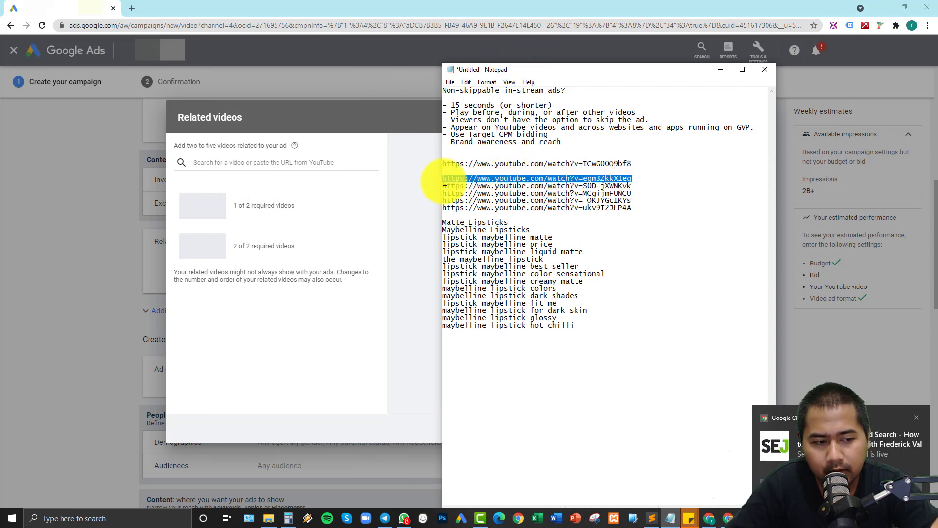
key(ctrl+c)
click(209, 162)
key(ctrl+v)
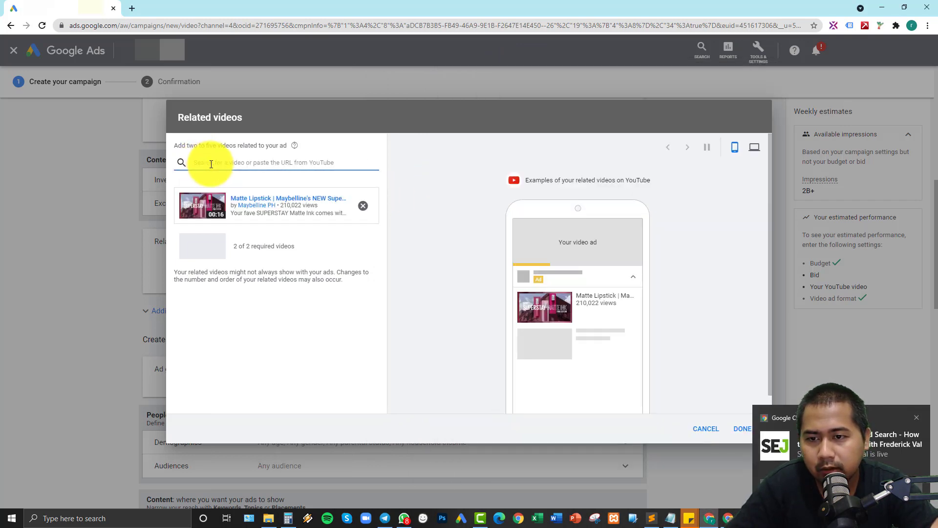
Step: Add the second related video using the URL ending in S0D-jXWNKvk from the Notepad notes
key(alt+Tab)
drag(632, 193, 451, 186)
key(ctrl+c)
click(272, 163)
key(ctrl+v)
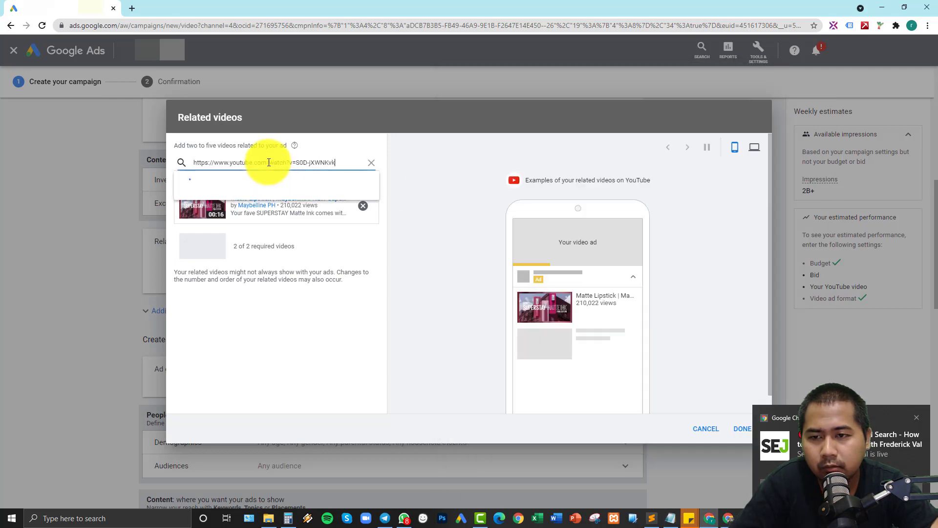
Step: Add the third related video using the URL ending in MCgijmFUNCU from the Notepad notes
key(alt+Tab)
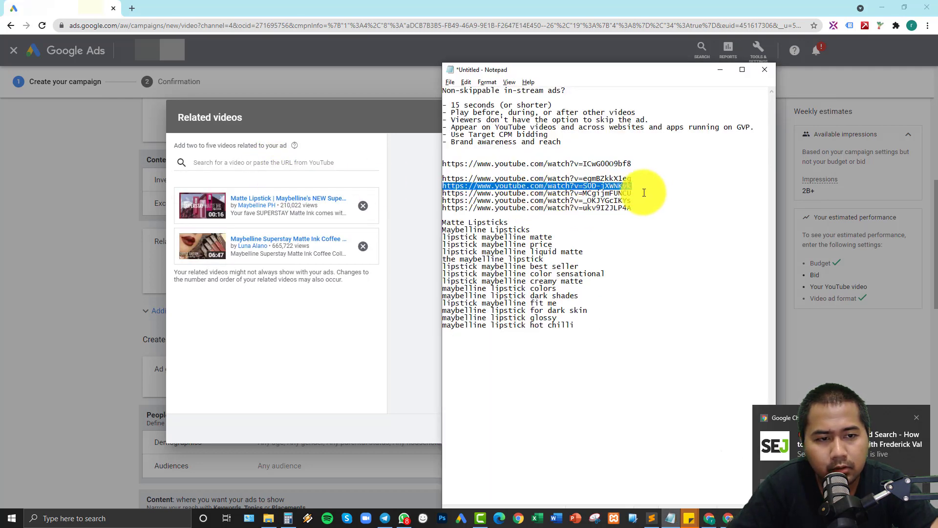
drag(633, 193, 442, 196)
key(ctrl+c)
click(245, 162)
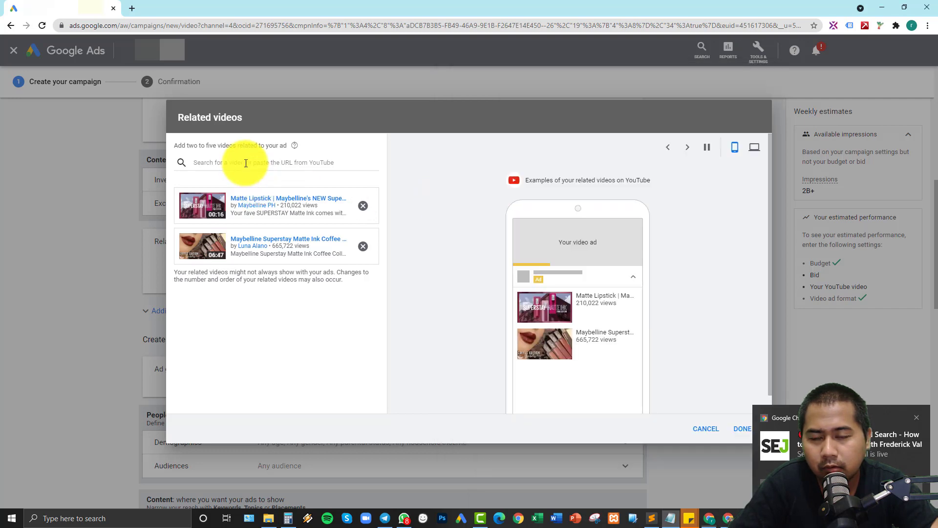
key(ctrl+v)
Step: Add the fourth related video, Maybelline New York | New Vivid Matte Liquid Lip Colour, using its URL from the Notepad notes
key(alt+Tab)
drag(632, 200, 423, 205)
key(ctrl+c)
click(278, 163)
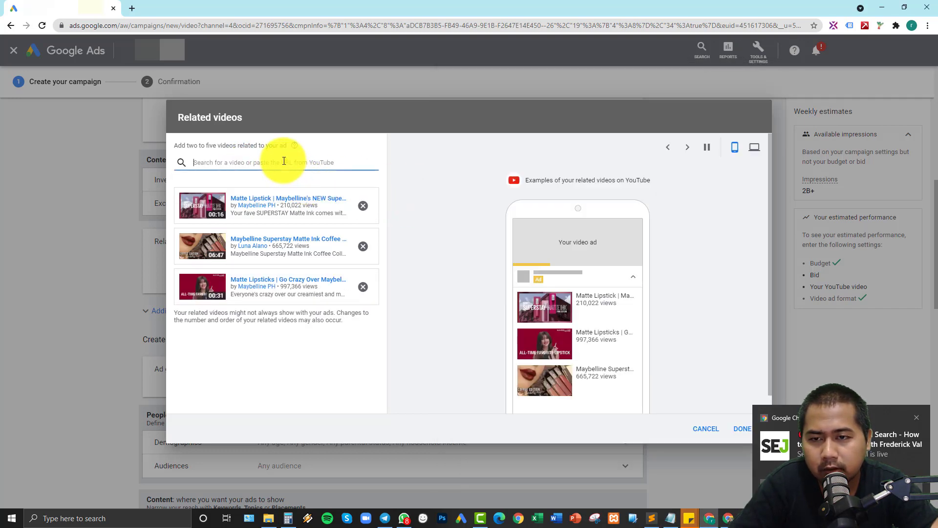
key(ctrl+v)
Step: Add the fifth related video, Matte Lipsticks | Maybelline SuperStay Matte Ink Liquid Lipsticks, using its URL from the Notepad notes
key(alt+Tab)
drag(633, 207, 440, 210)
key(ctrl+c)
click(276, 163)
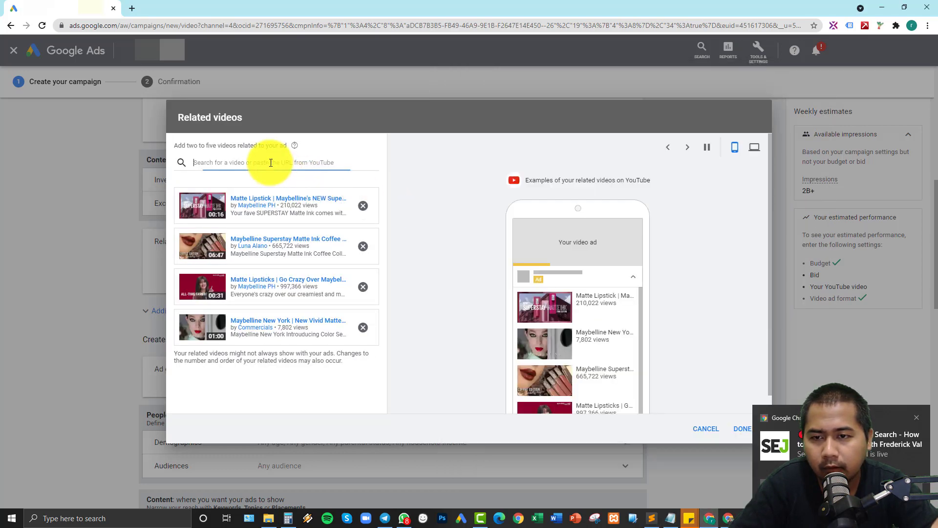
key(ctrl+v)
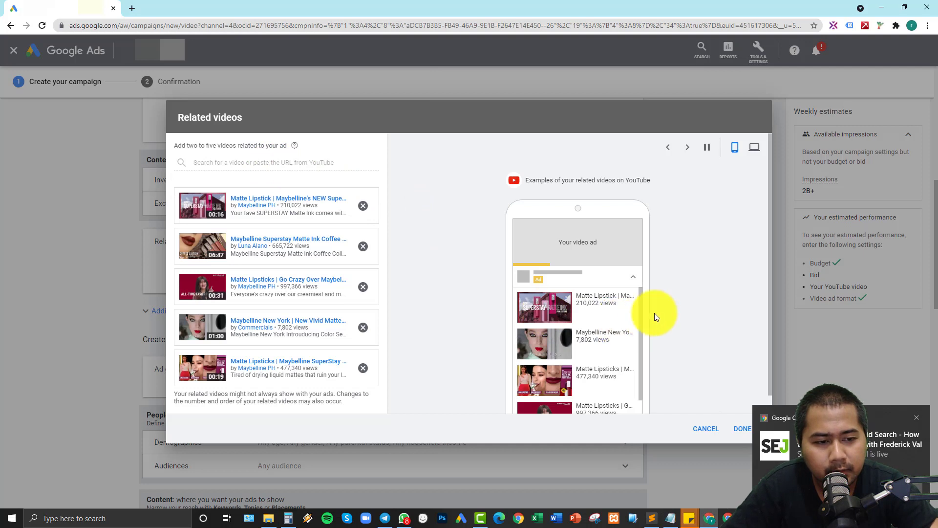
Step: Dismiss the browser notifications and confirm the related videos selection
click(916, 418)
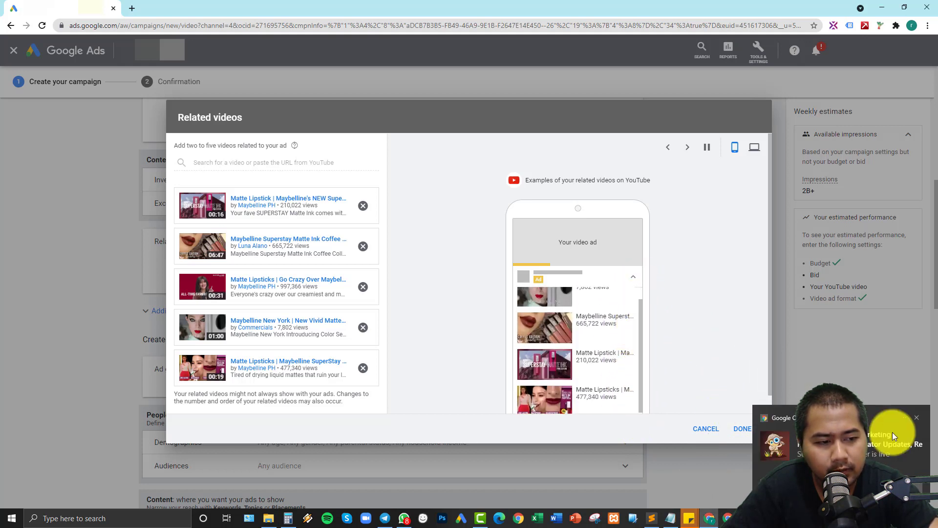
click(917, 417)
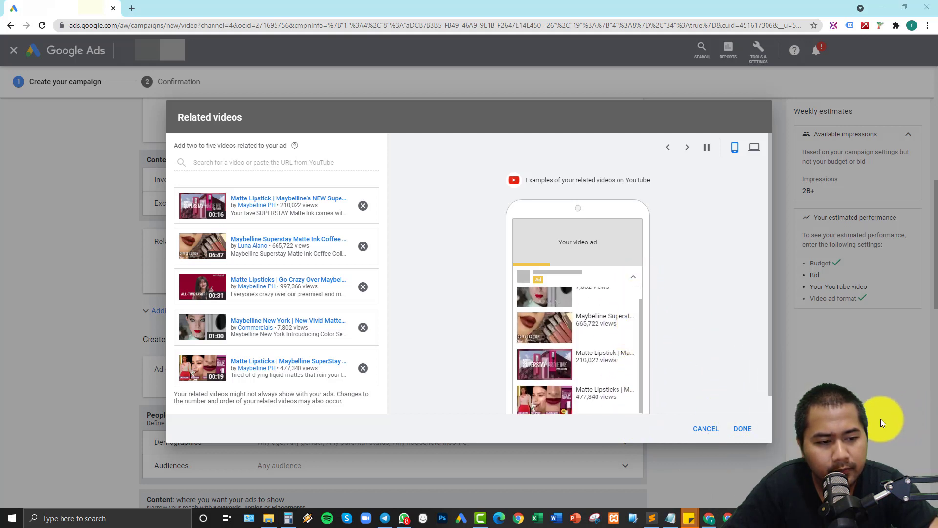
click(744, 431)
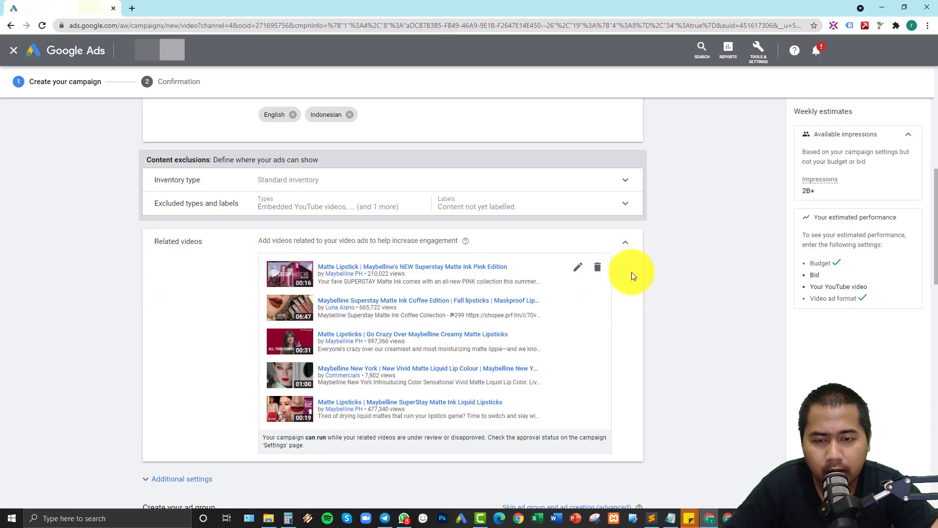
Step: Under Additional settings, choose Thank You Page as the campaign's conversion action, save it and collapse the Conversions section
scroll(631, 257, down, 4)
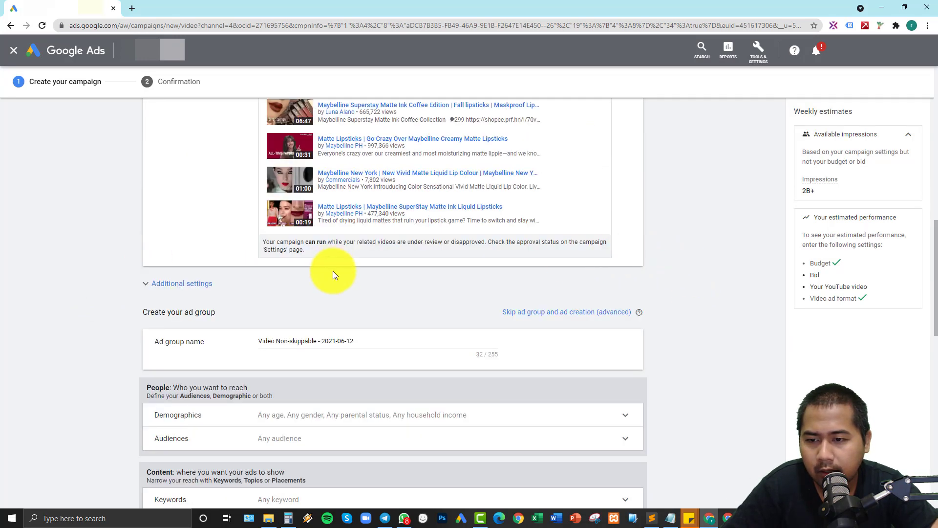
click(157, 284)
scroll(98, 300, down, 2)
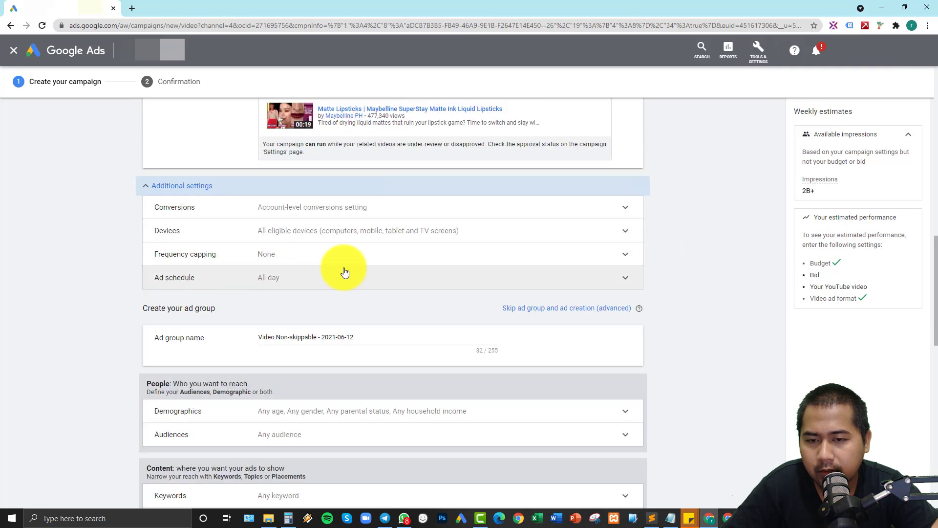
click(230, 209)
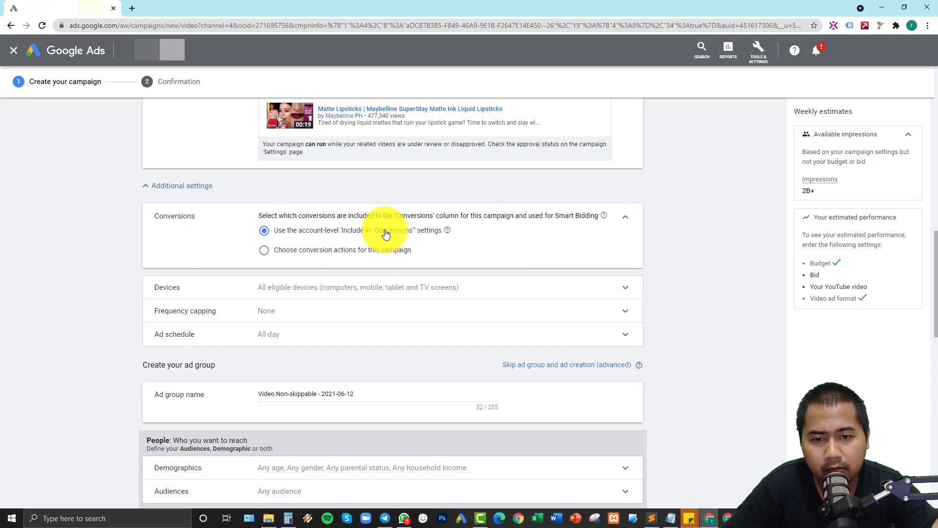
click(318, 249)
click(334, 266)
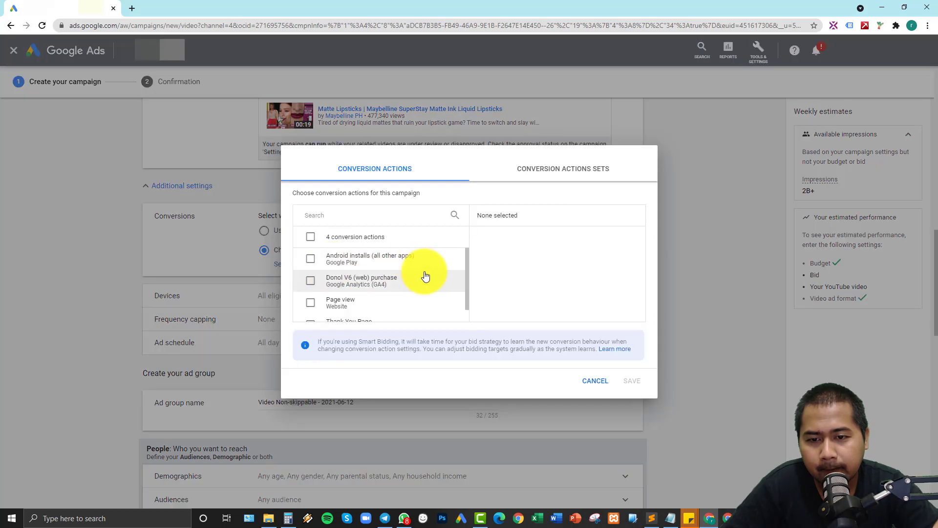
scroll(405, 286, down, 1)
click(357, 314)
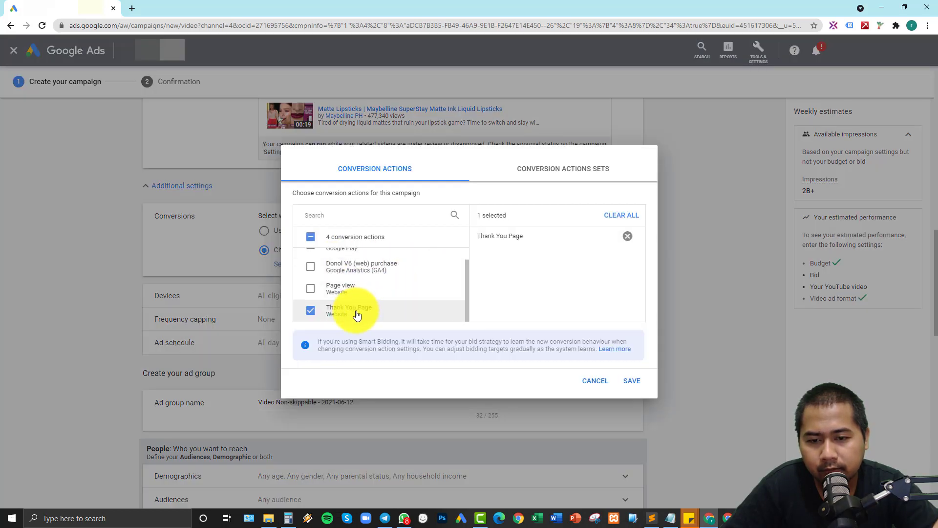
click(633, 381)
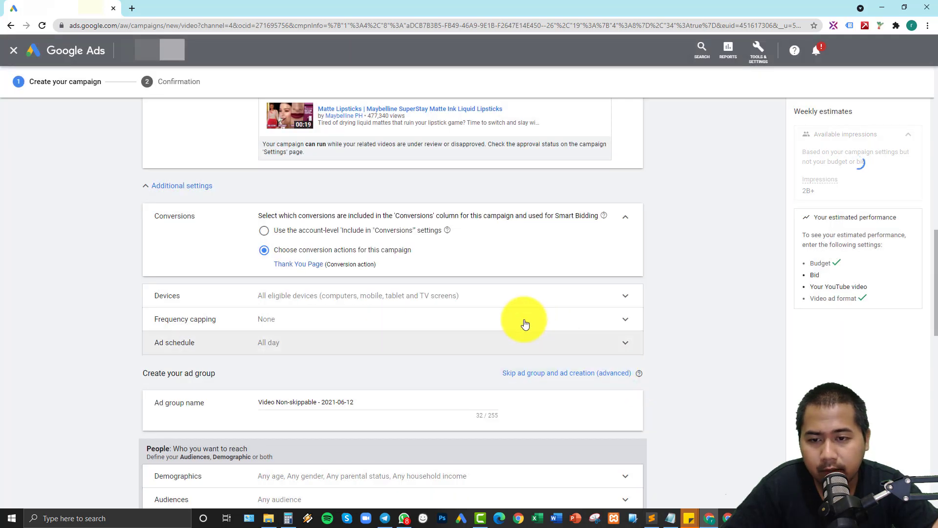
click(625, 216)
Step: Set specific device targeting to computers and mobile phones only, excluding tablets and TV screens, and collapse the Devices section
click(196, 240)
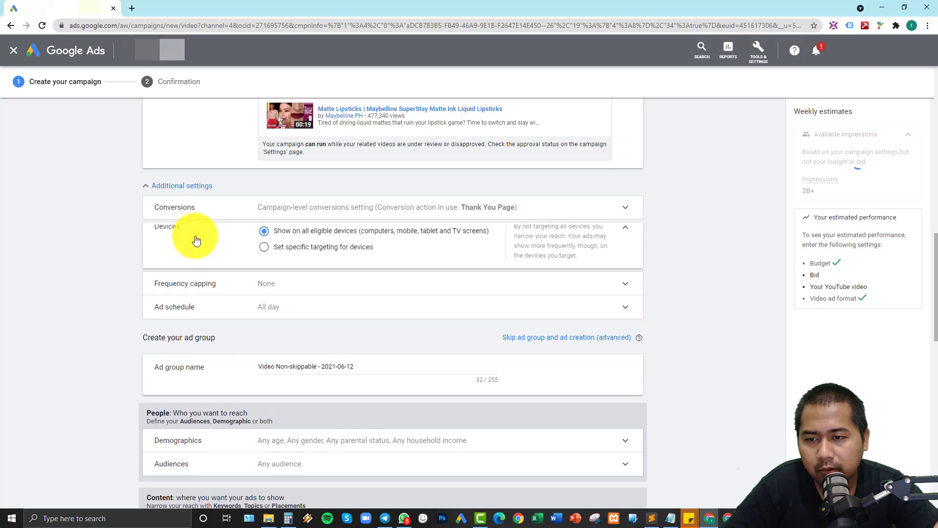
click(265, 259)
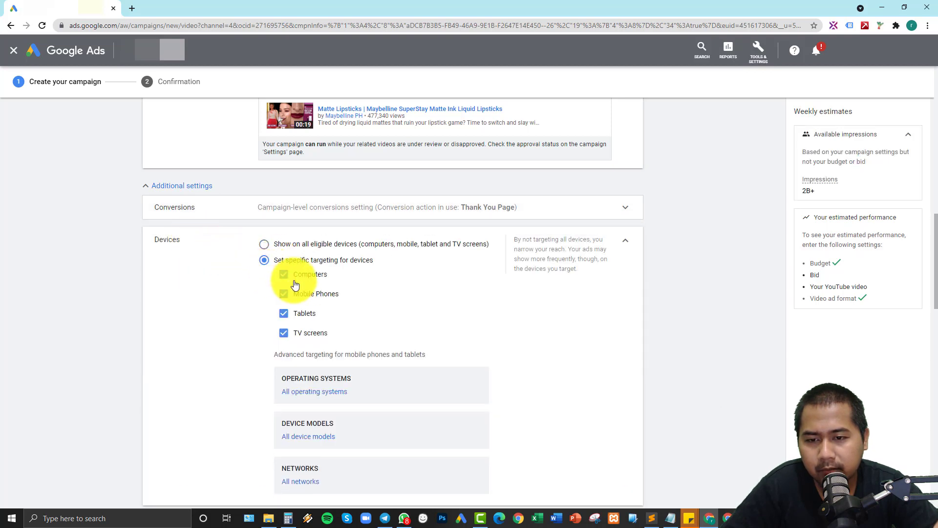
click(313, 332)
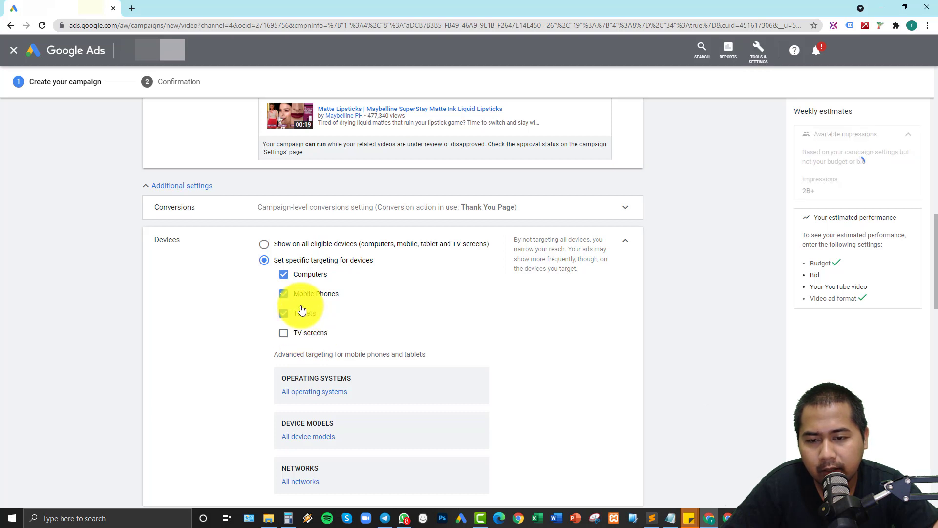
click(303, 315)
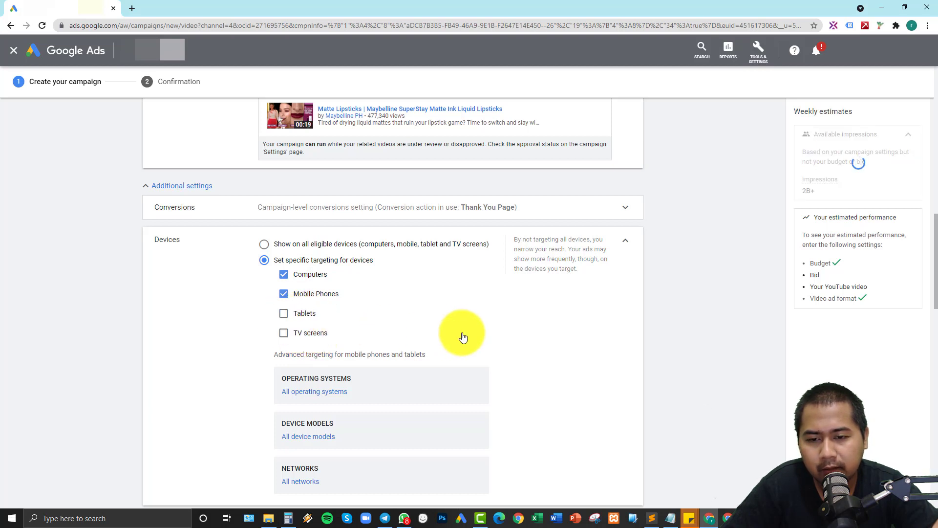
scroll(380, 341, down, 3)
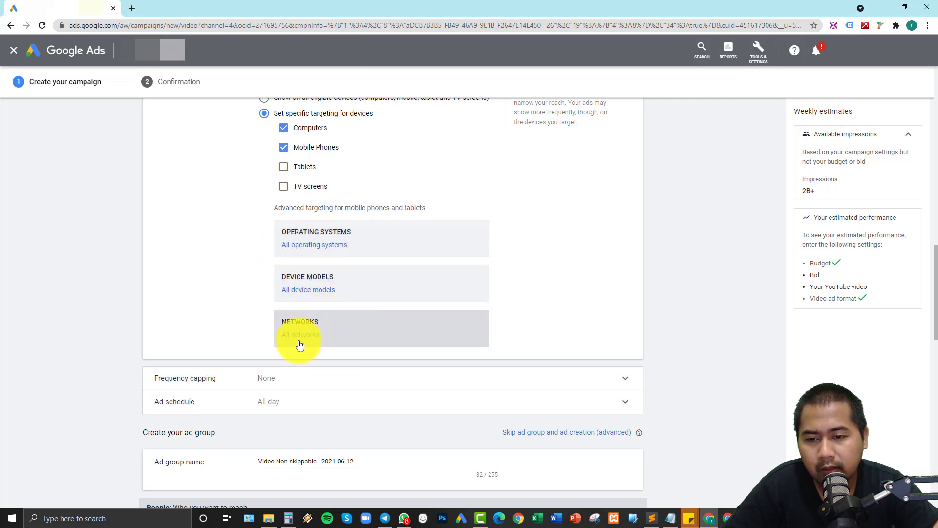
scroll(530, 279, up, 4)
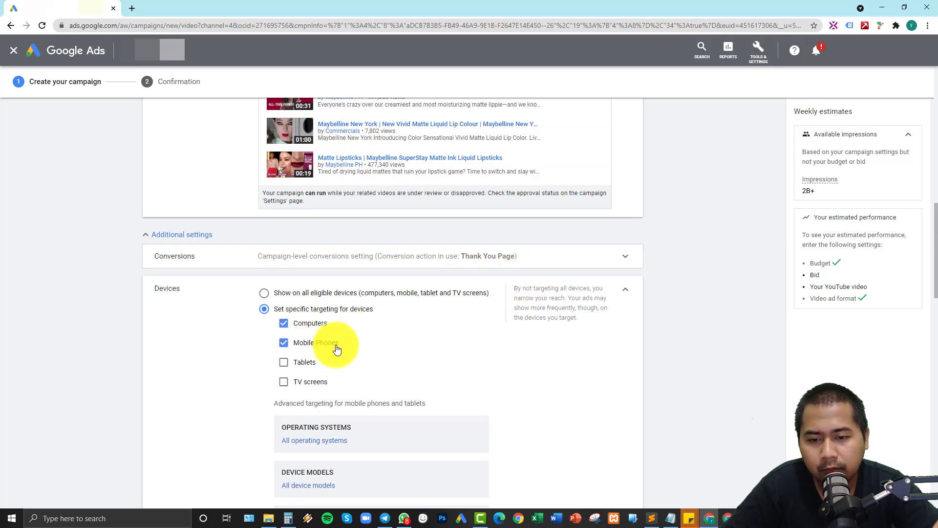
click(623, 294)
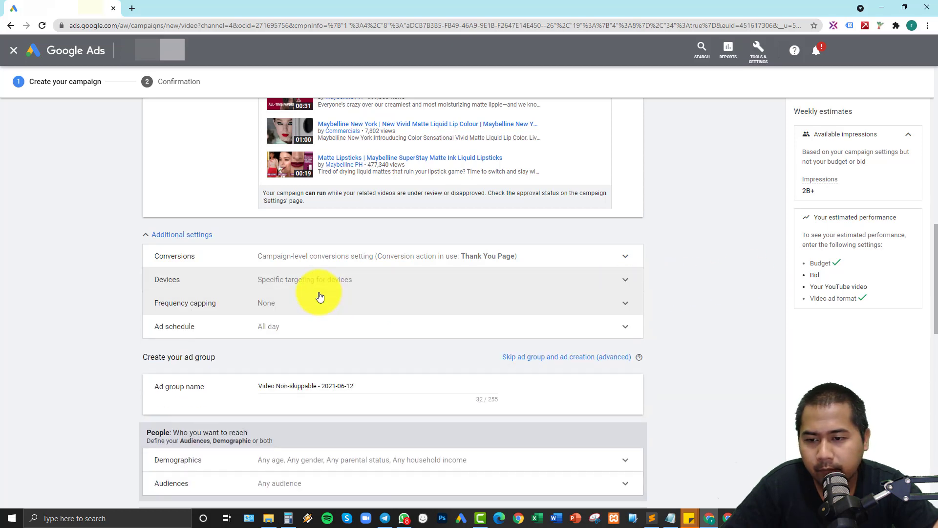
Step: Enable the impression frequency cap and limit it to 3 impressions per day
scroll(313, 288, down, 2)
click(241, 216)
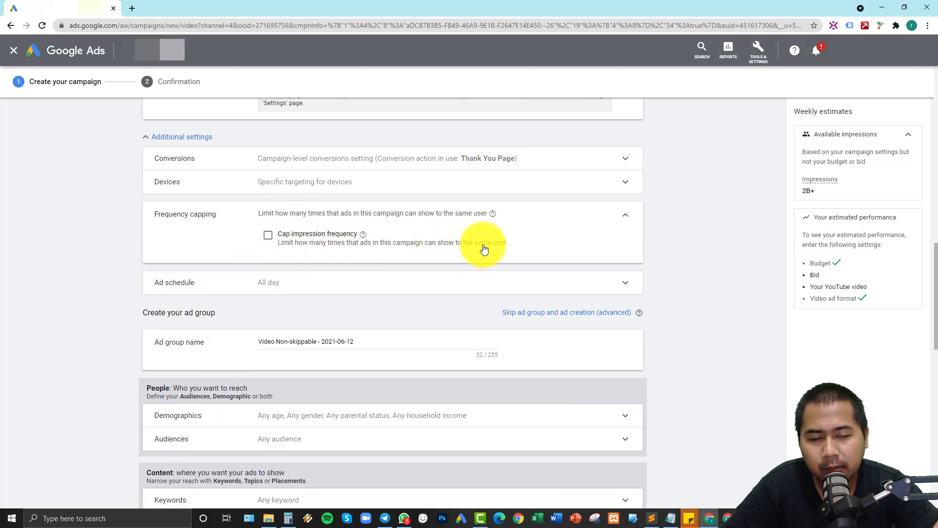
click(268, 235)
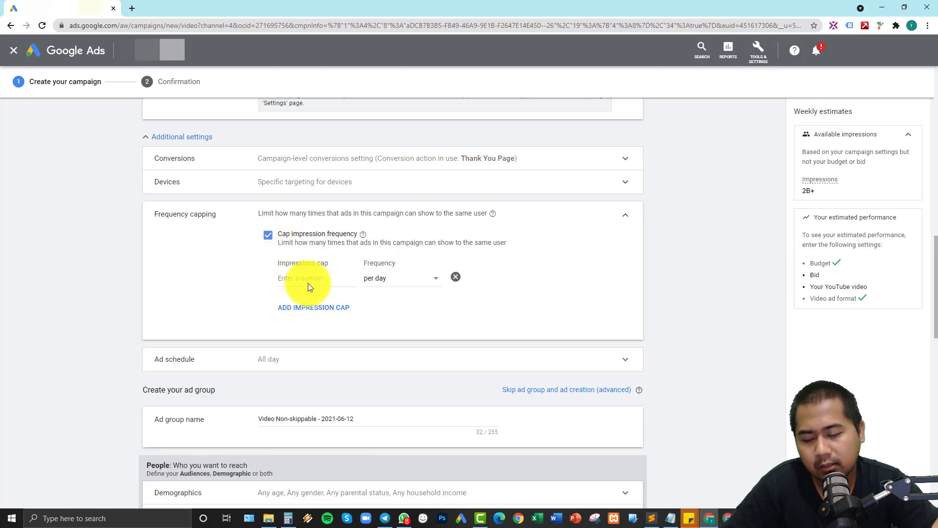
text(3)
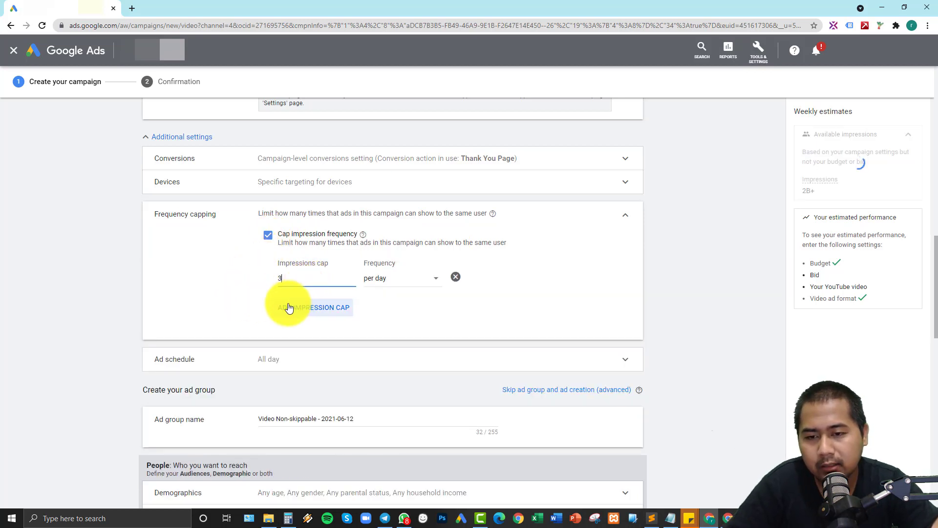
click(244, 286)
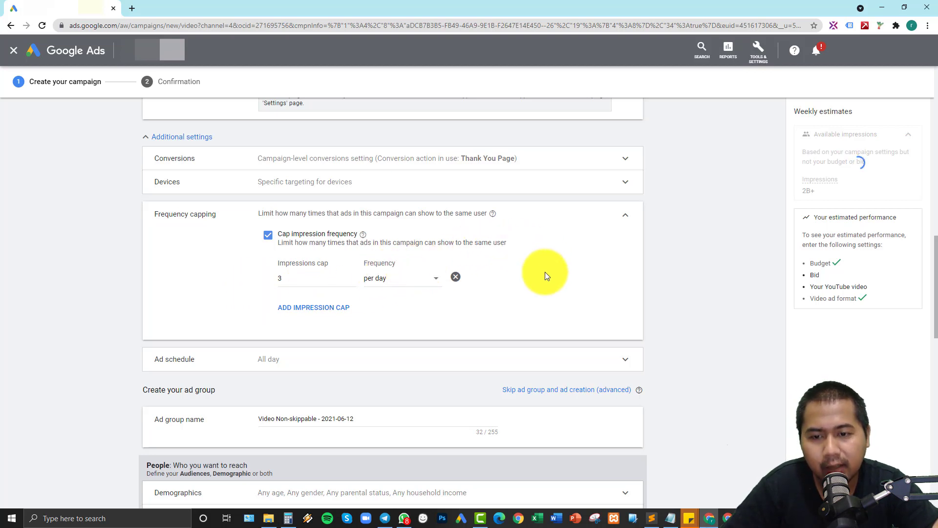
click(307, 283)
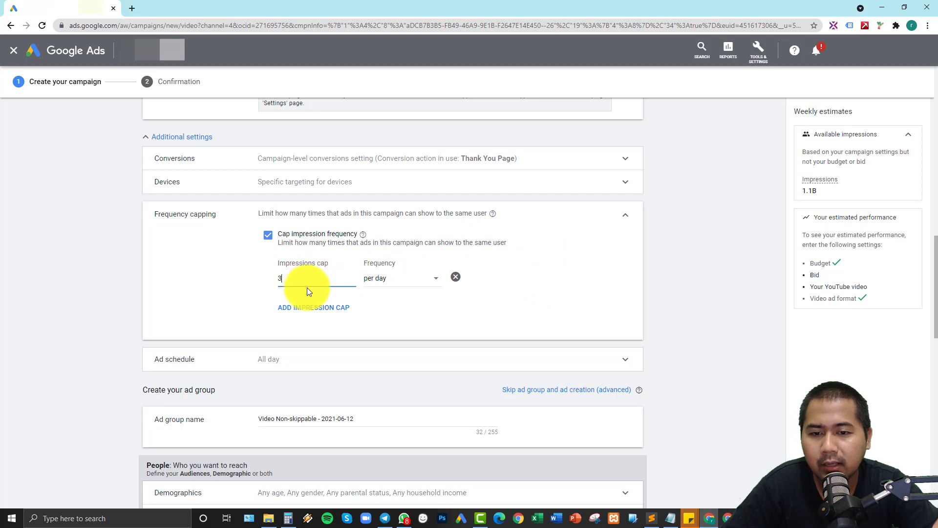
click(224, 276)
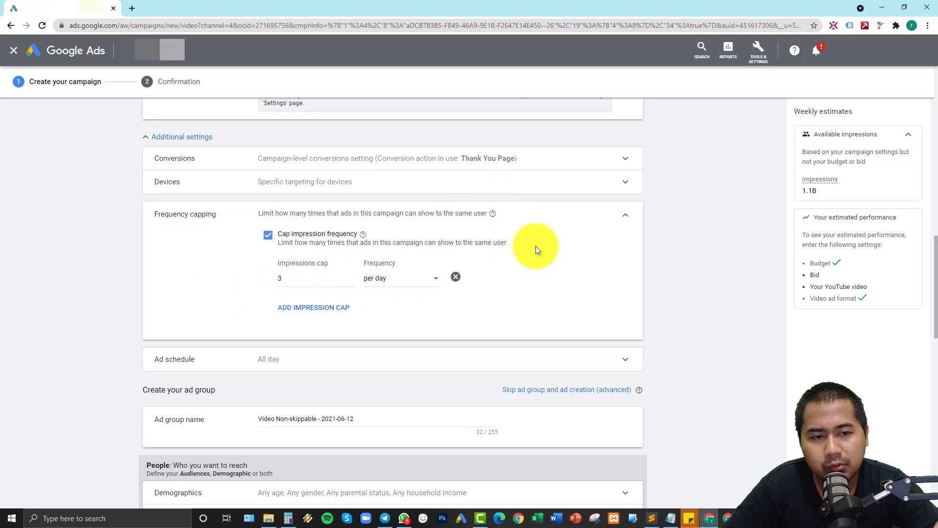
click(310, 316)
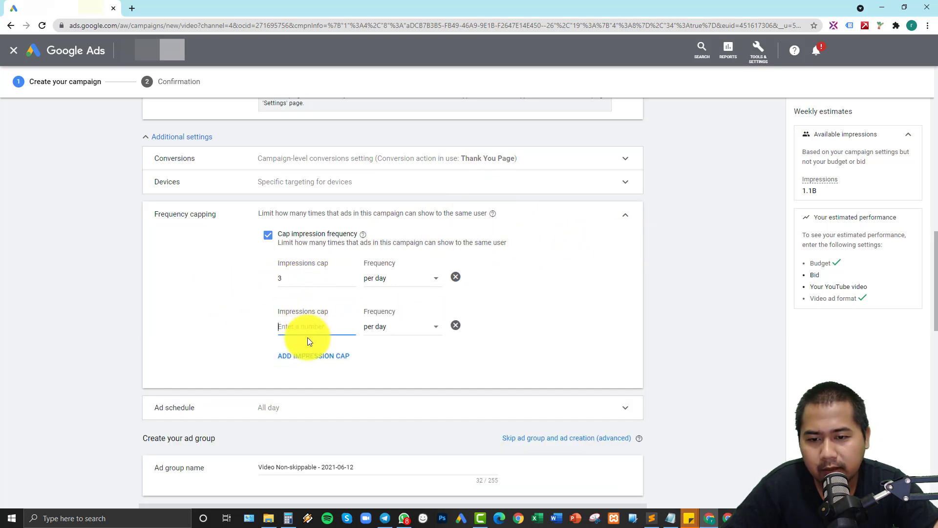
click(399, 329)
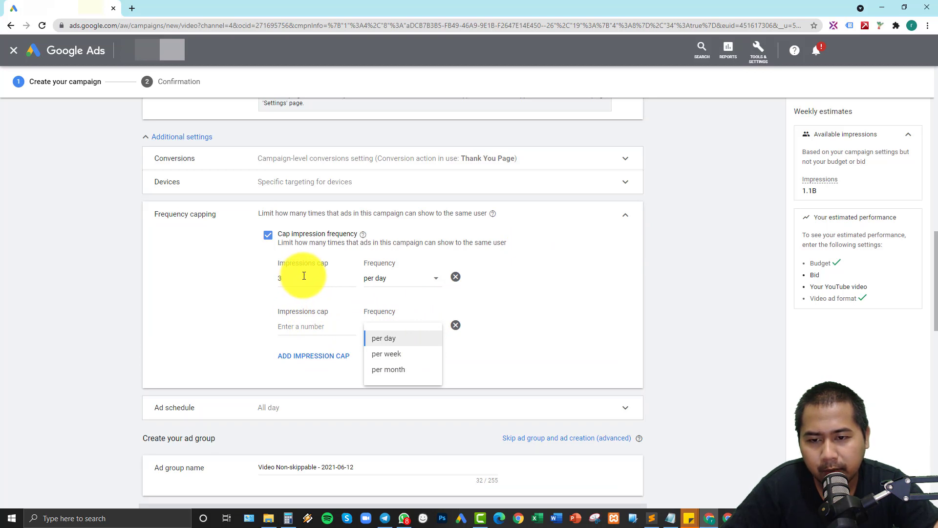
click(306, 331)
click(394, 328)
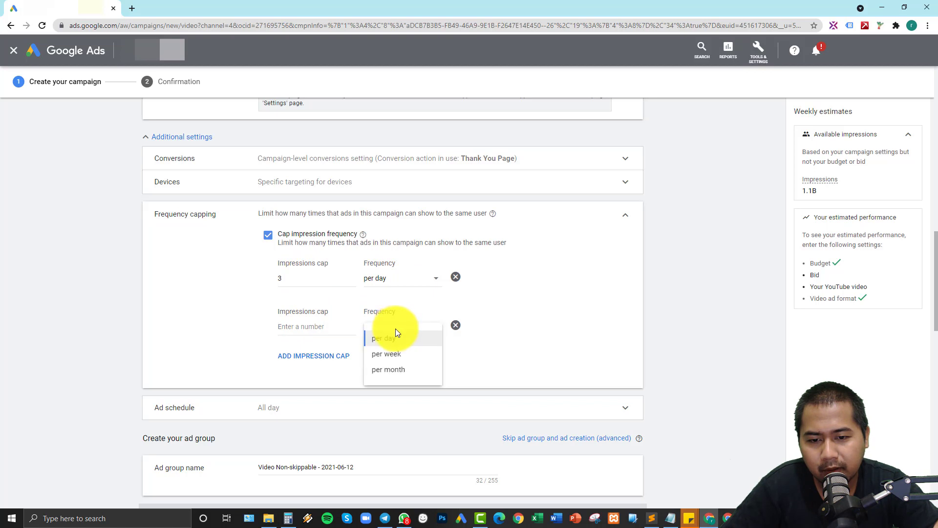
click(403, 356)
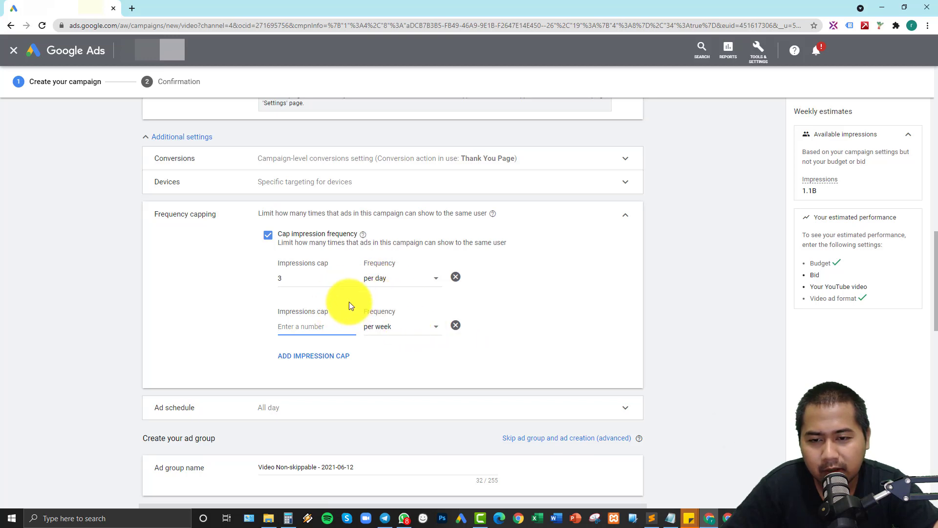
click(315, 277)
click(456, 326)
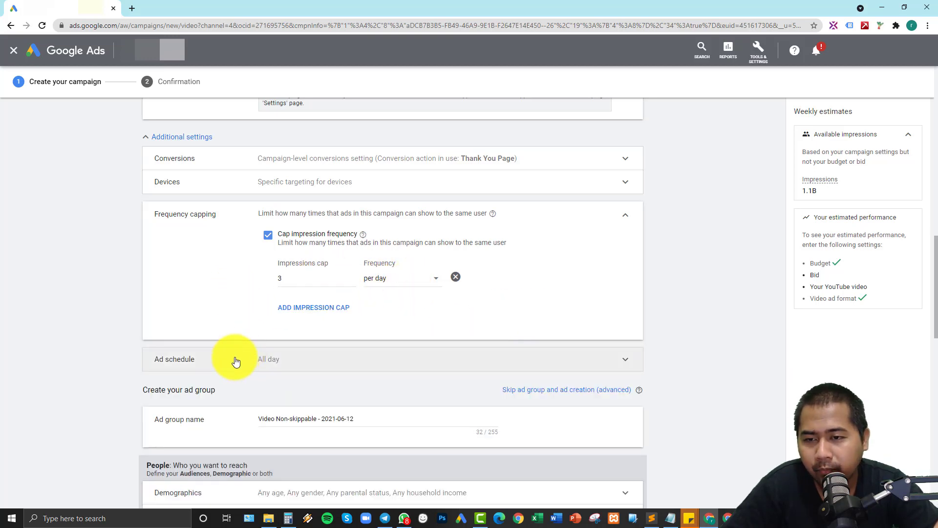
Step: Collapse the frequency capping settings and open the ad schedule's day choices
click(625, 217)
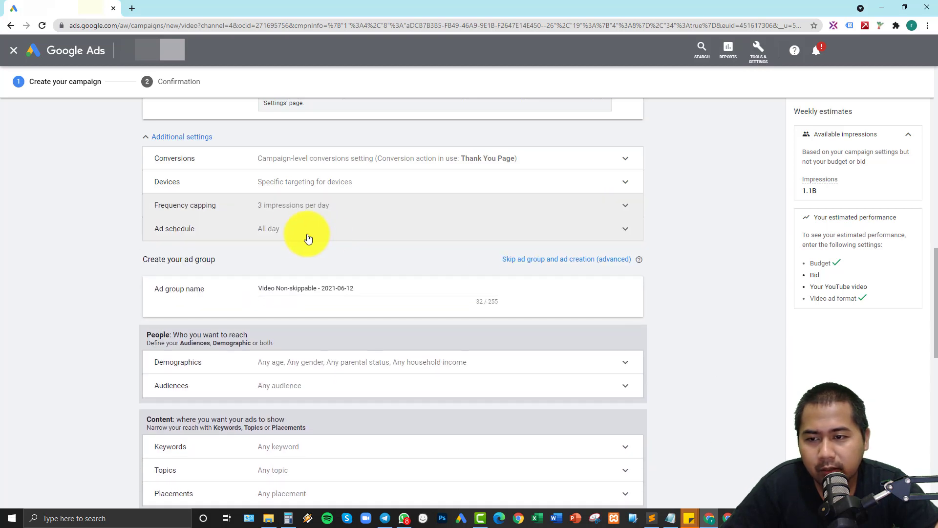
click(258, 230)
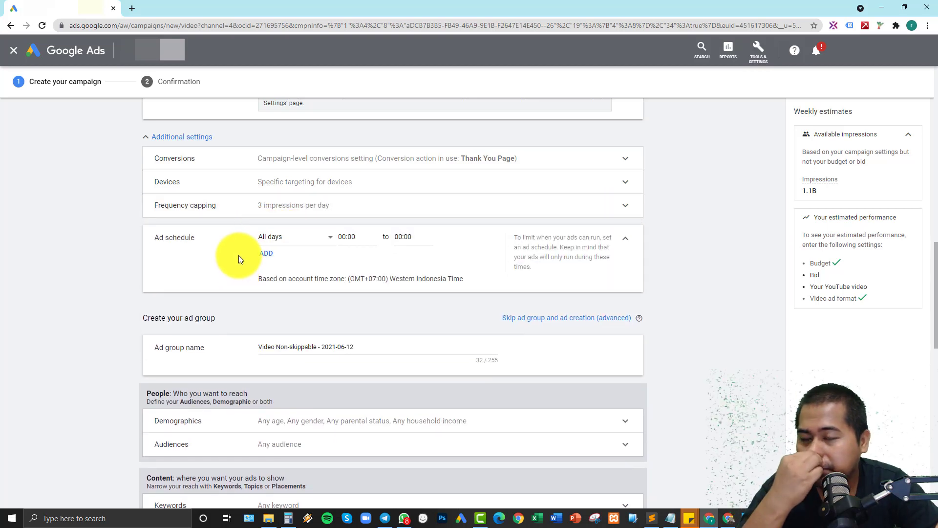
click(288, 243)
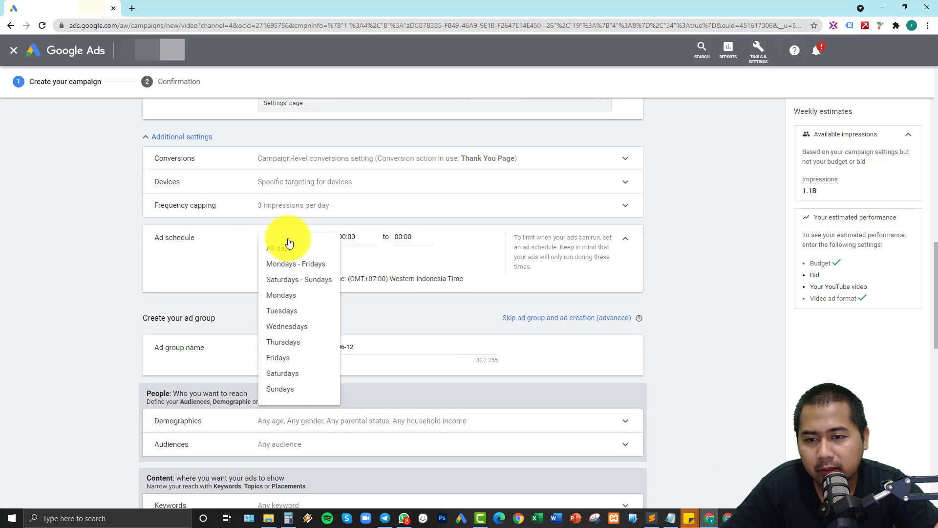
Step: Set the start time of the all-days ad schedule to 09:00
click(354, 245)
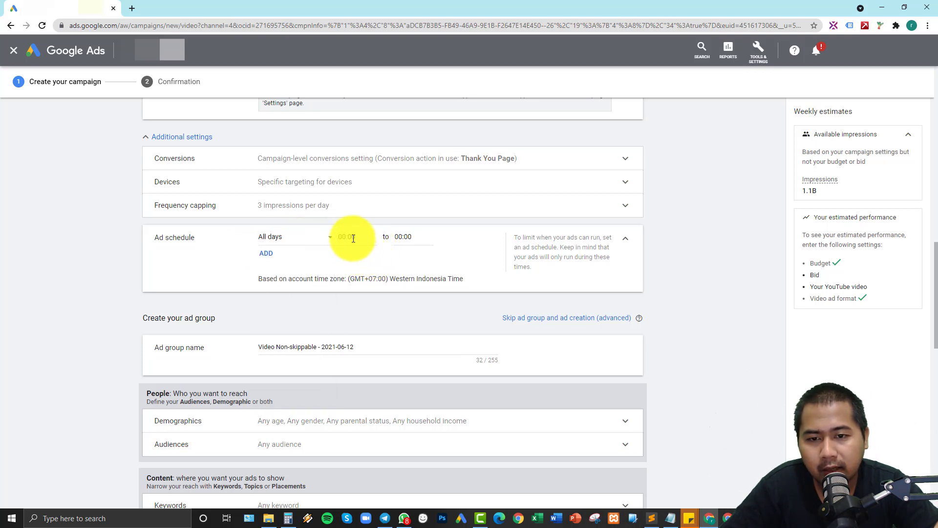
scroll(359, 299, down, 3)
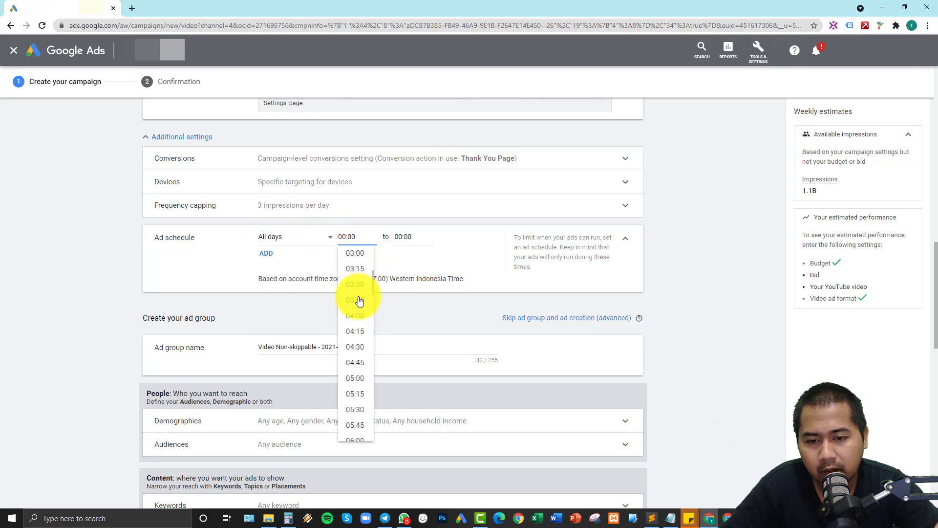
scroll(359, 300, down, 7)
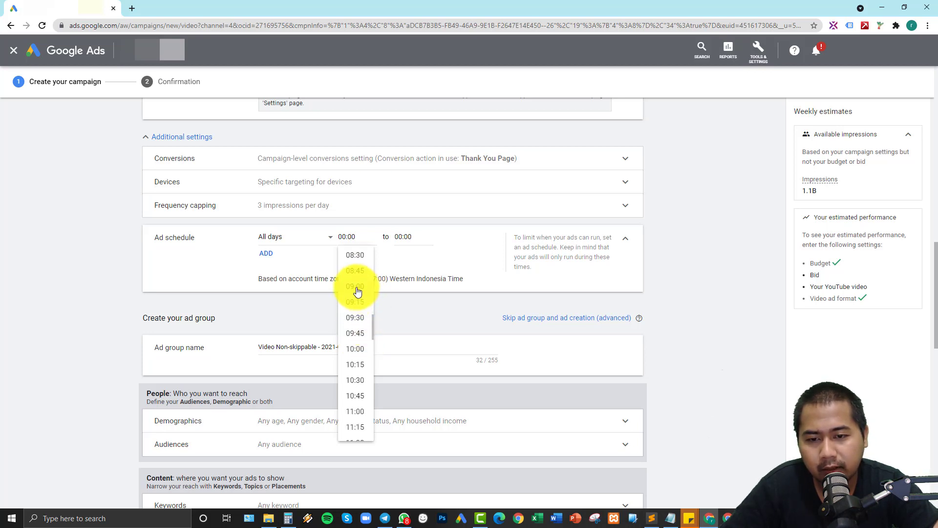
click(356, 287)
click(402, 238)
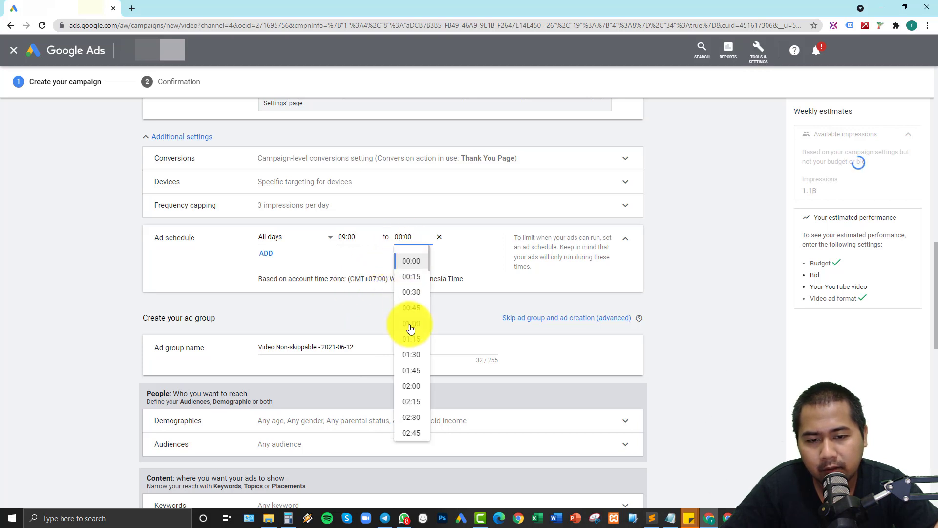
Step: Set the all-days ad schedule to run from 06:00 to 00:00 and collapse the Ad schedule section
click(352, 236)
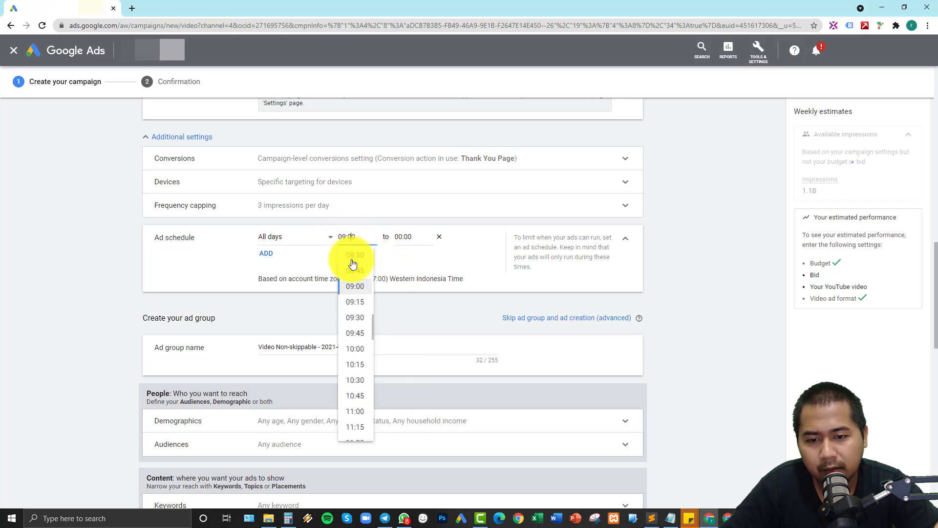
scroll(352, 293, up, 3)
scroll(362, 287, up, 3)
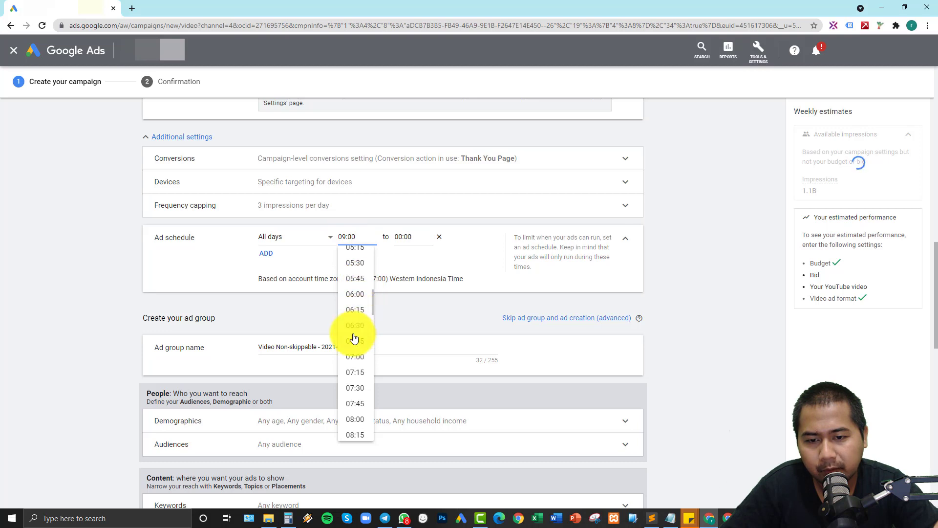
click(356, 302)
click(402, 239)
scroll(413, 303, down, 10)
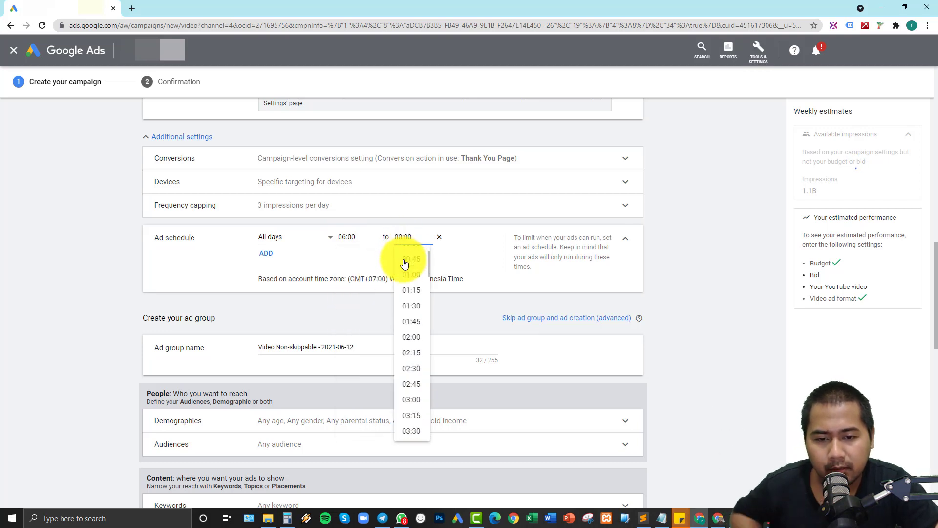
scroll(415, 337, up, 8)
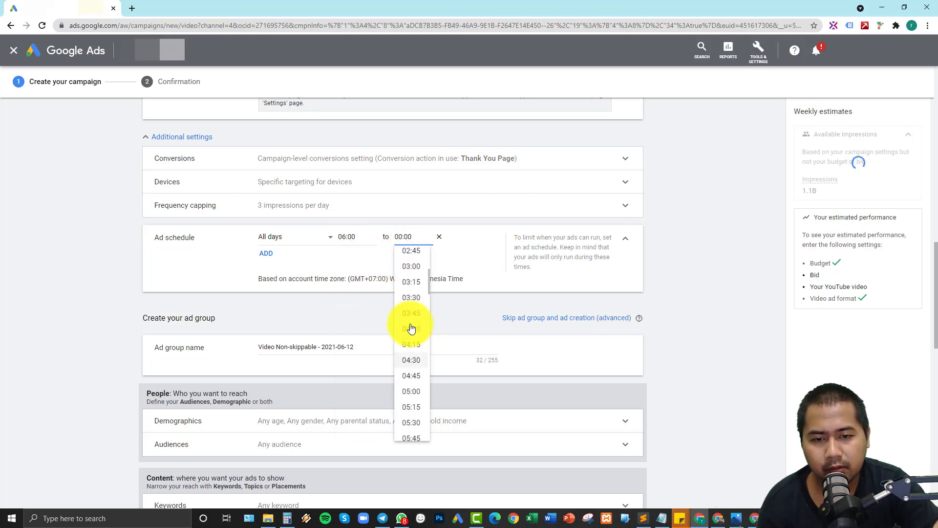
click(376, 247)
click(417, 264)
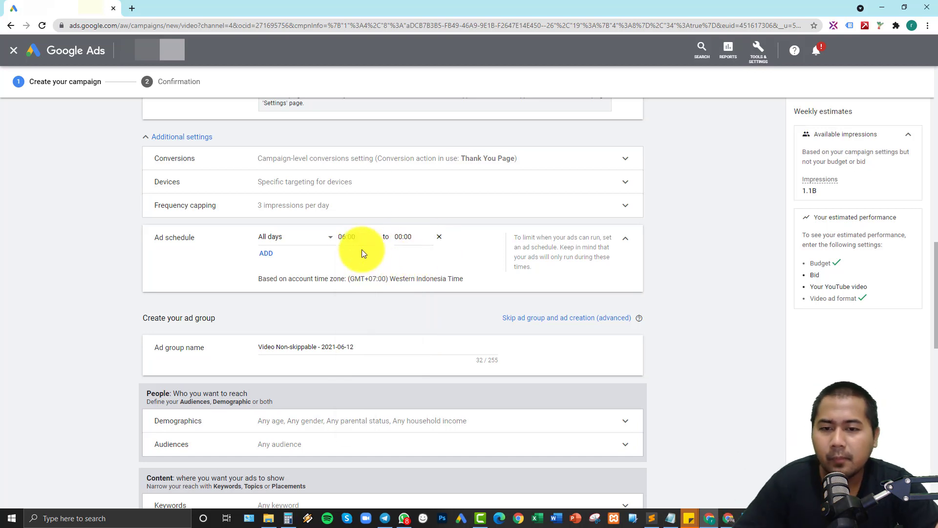
click(627, 242)
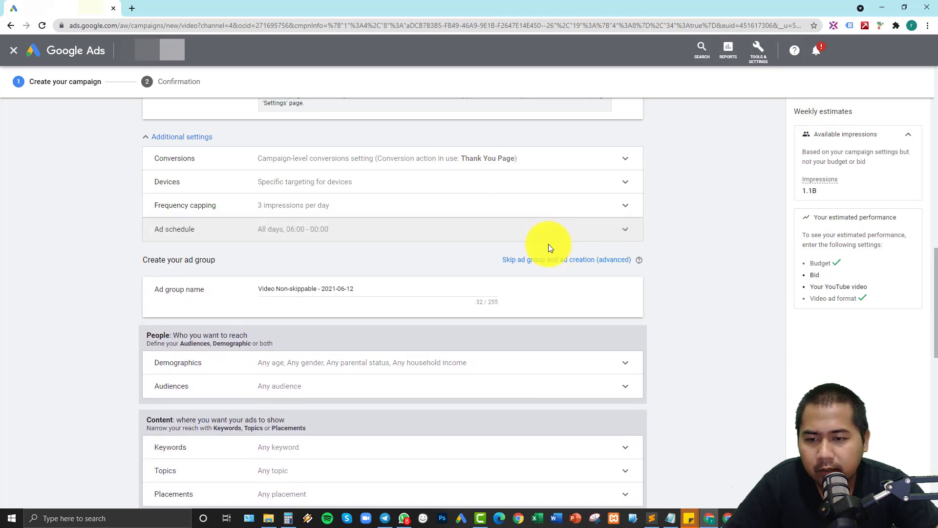
Step: Browse the ad group's audiences to the custom audiences and start a new custom audience
scroll(248, 278, down, 1)
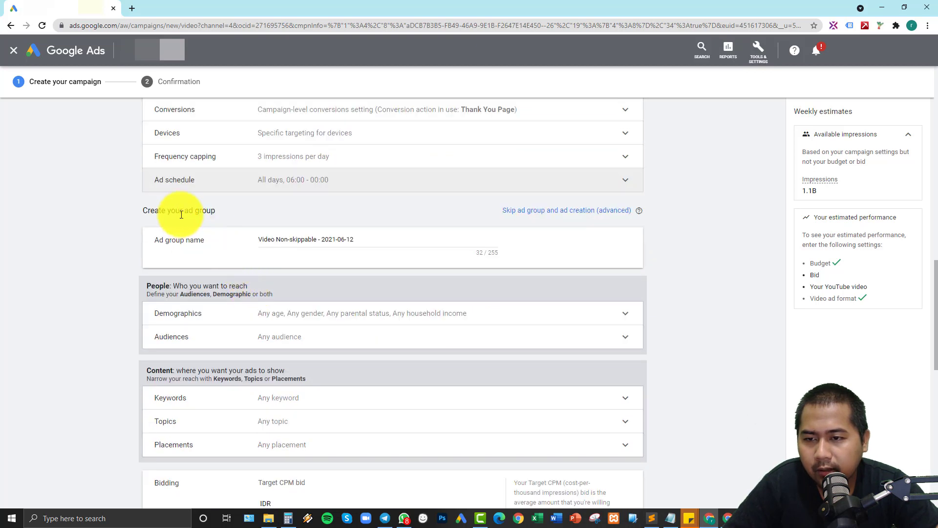
click(368, 240)
scroll(320, 264, down, 2)
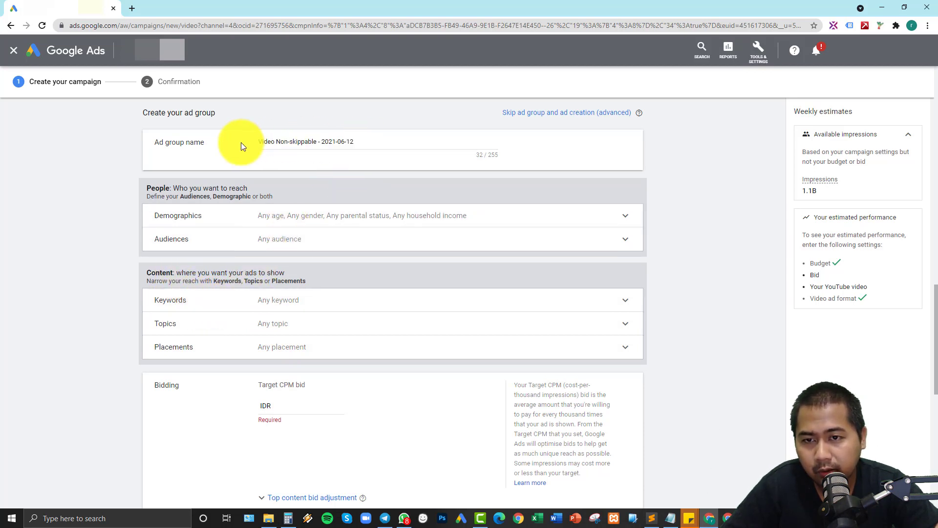
click(236, 245)
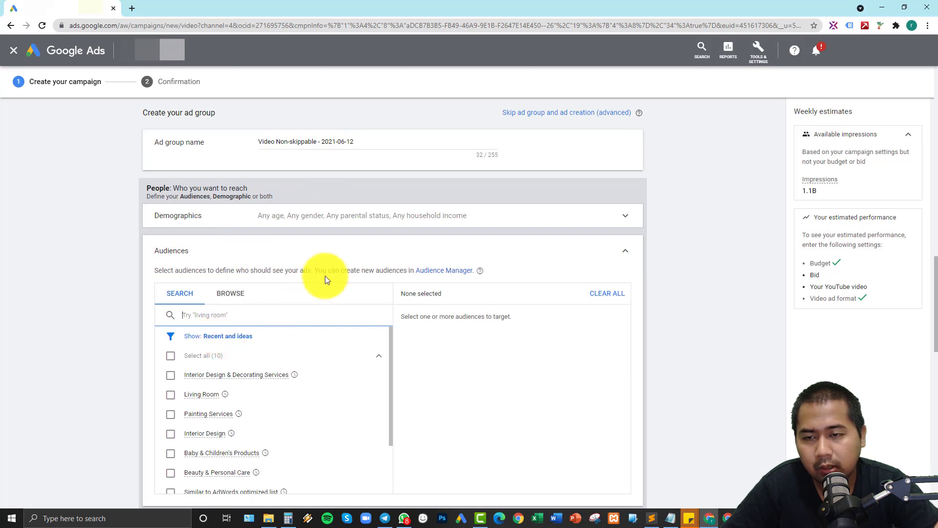
click(227, 302)
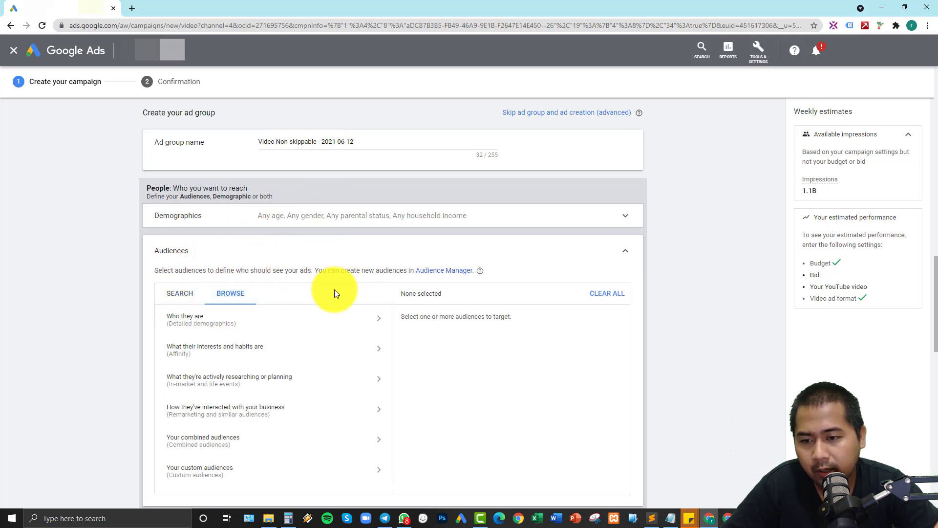
scroll(309, 392, down, 2)
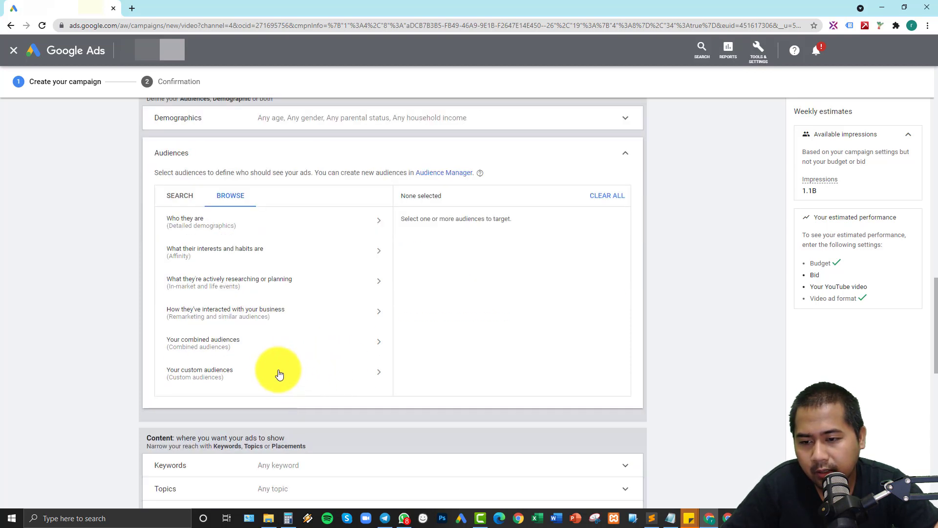
click(248, 376)
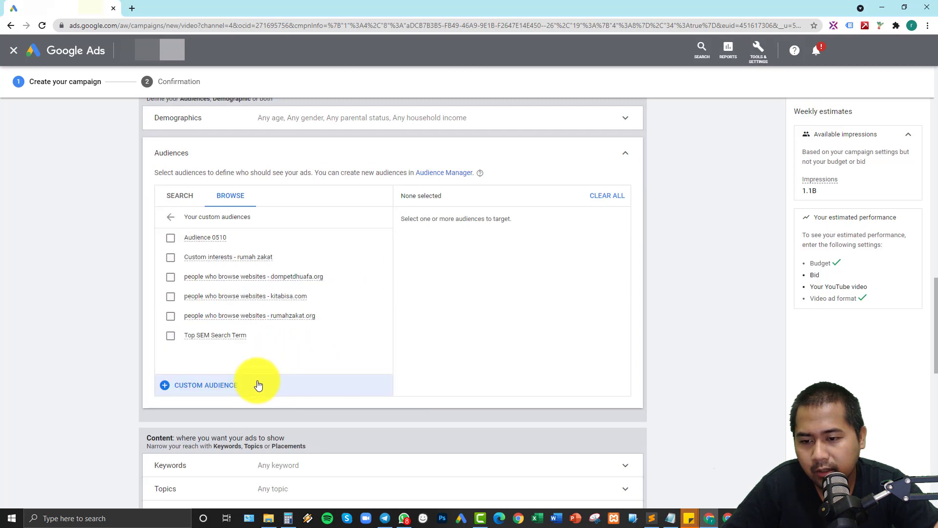
click(213, 387)
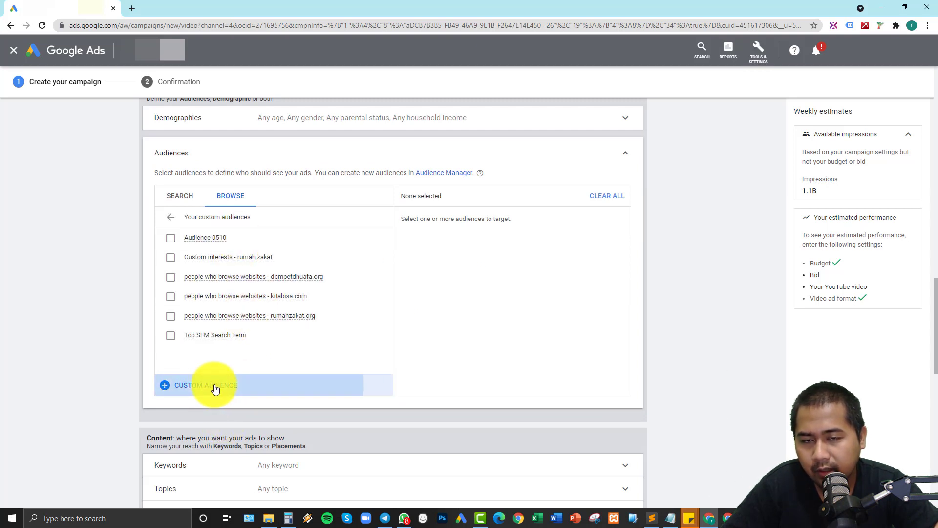
Step: Target people who searched for terms on Google, adding the list from Matte Lipsticks to maybelline lipstick hot chilli copied from Notepad
click(671, 517)
drag(586, 326, 410, 221)
click(222, 215)
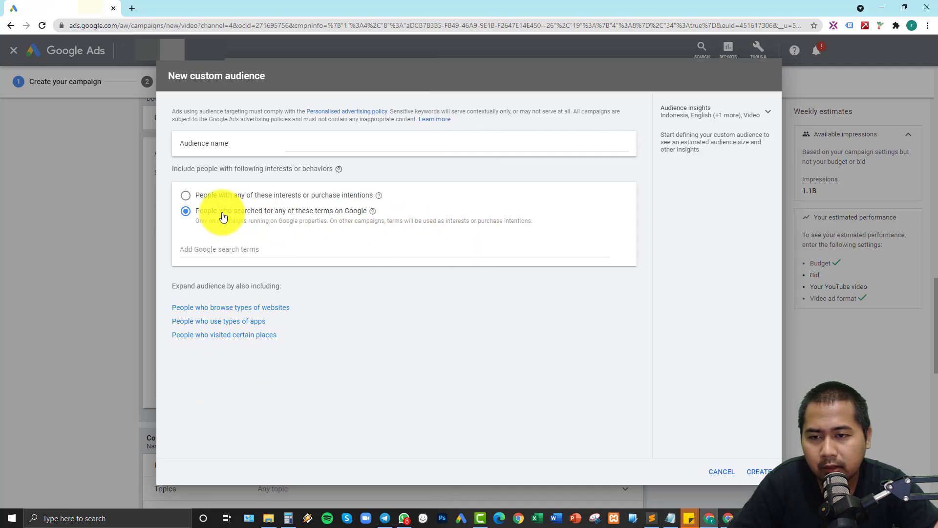
text(Matte Lipsticks Maybelline Lipsticks lipstick maybelline matte lipstick maybelline price lipstick maybelline liquid matte the maybelline lipstick lipstick maybelline best seller lipstick maybelline color sensational lipstick maybelline creamy matte maybelline lipstick colors maybelline lipstick dark shades lipstick maybelline fit me maybelline lipstick for dark skin maybelline lipstick glossy maybelline lipstick hot chilli)
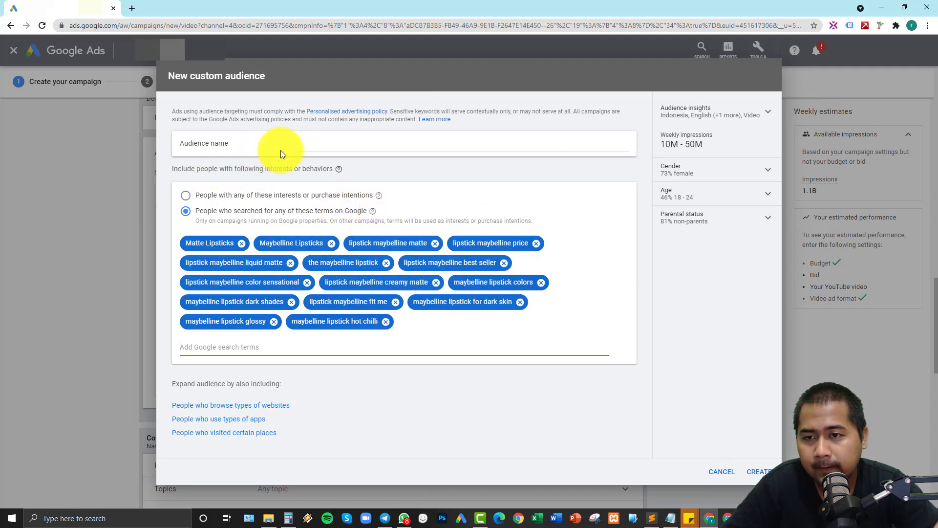
Step: Name the custom audience Maybelline Lipsticks with text copied from Notepad, then create it and select it for targeting
click(307, 143)
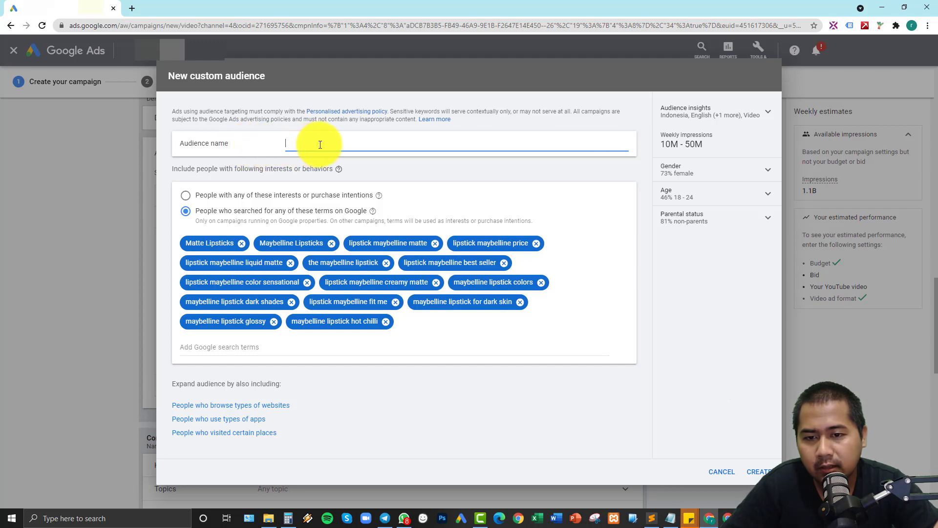
key(alt+Tab)
click(597, 319)
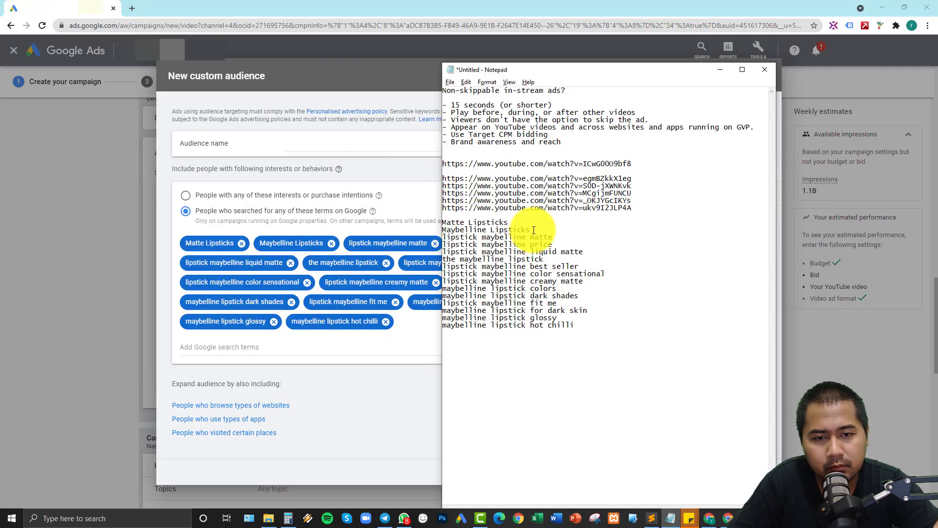
drag(534, 230, 439, 232)
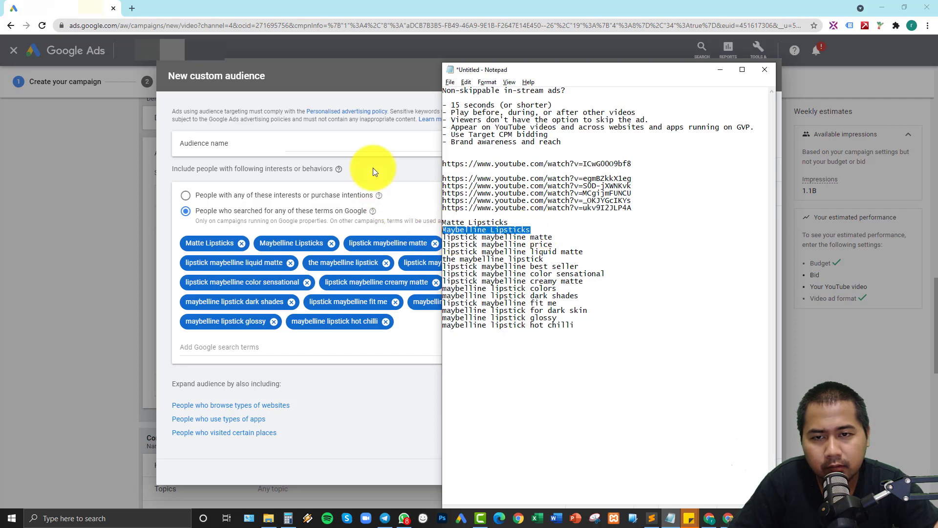
key(ctrl+c)
click(356, 143)
key(ctrl+v)
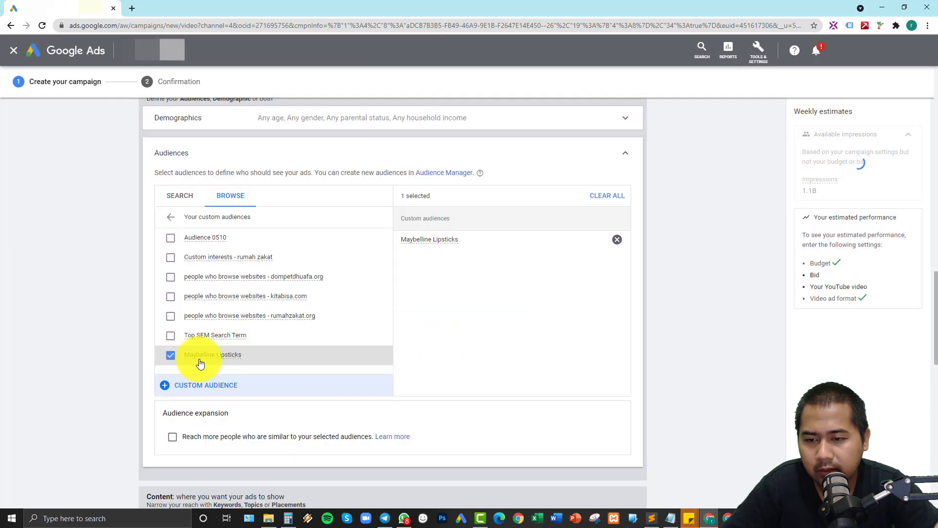
click(180, 362)
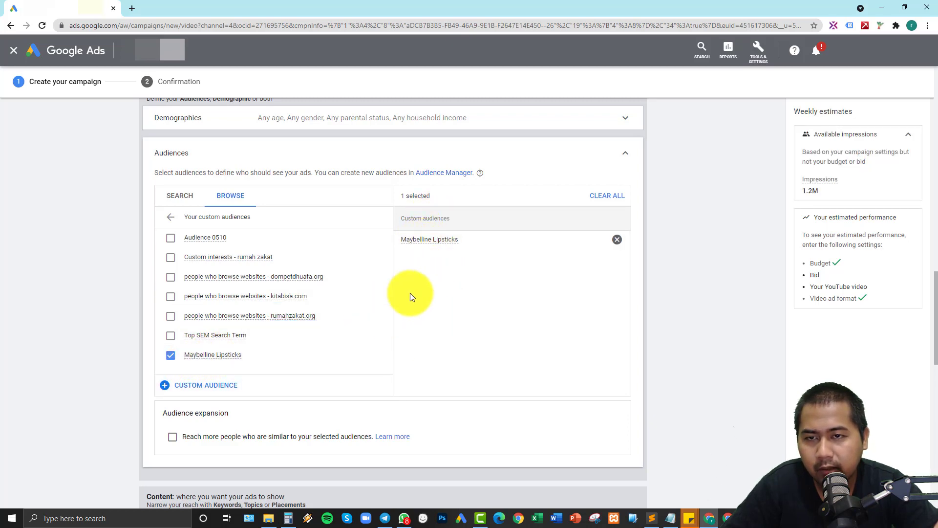
Step: Rename the ad group as Custom Audiences and review its selected audience
scroll(409, 292, up, 4)
scroll(325, 365, down, 3)
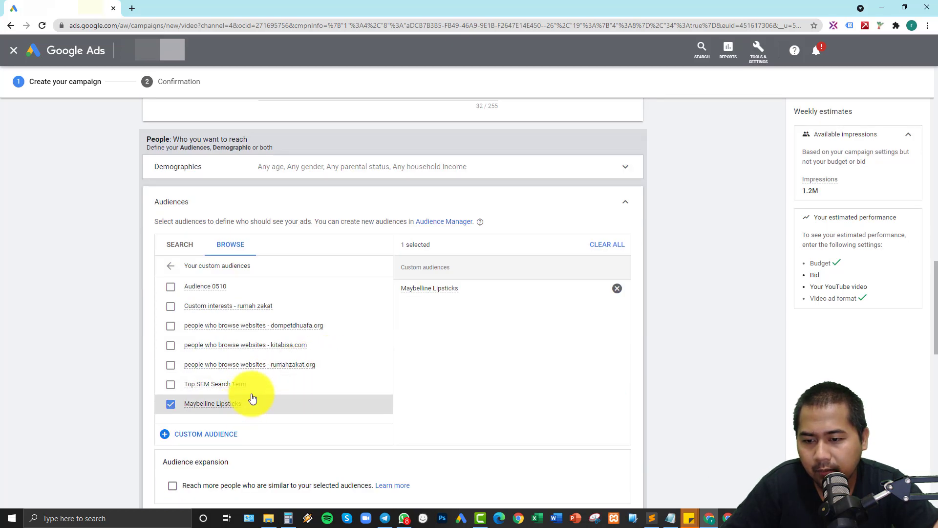
scroll(292, 339, up, 4)
scroll(308, 300, down, 2)
drag(267, 190, 362, 198)
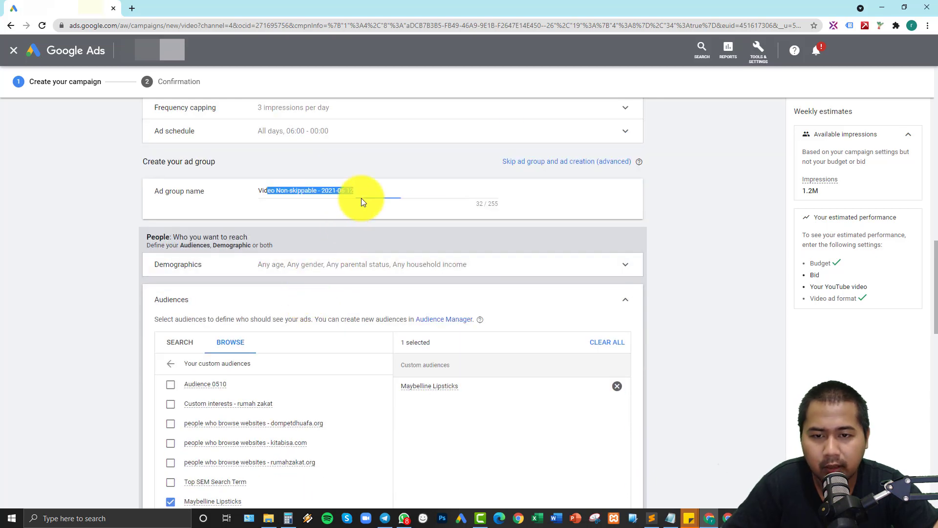
key(ctrl+a)
text(Cust)
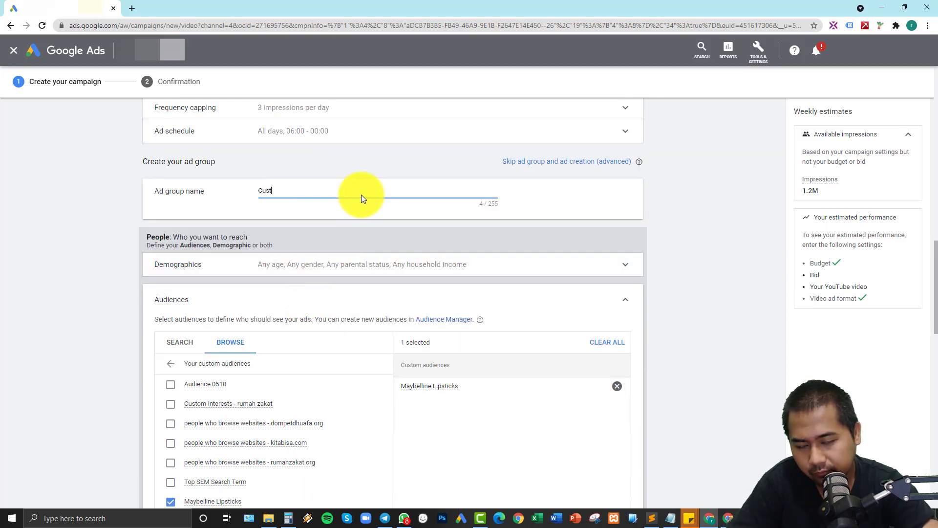
text(om Audience)
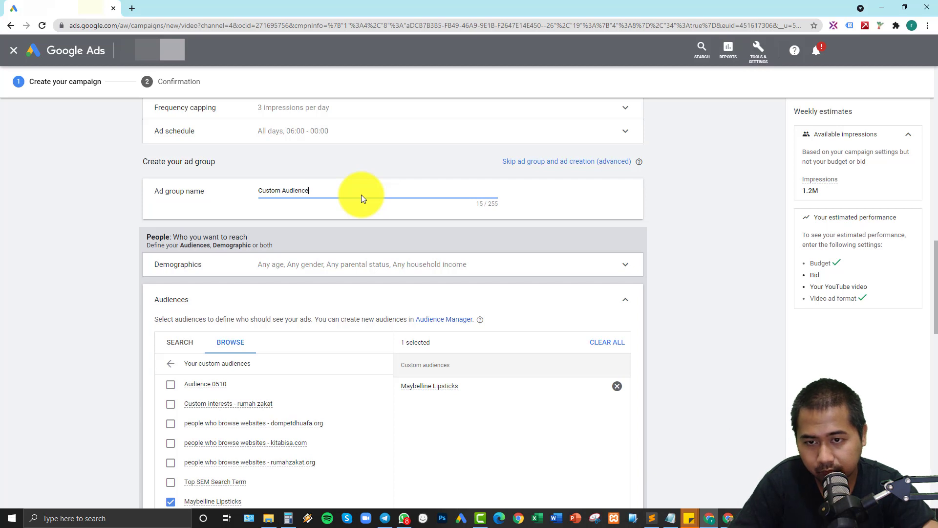
text(s)
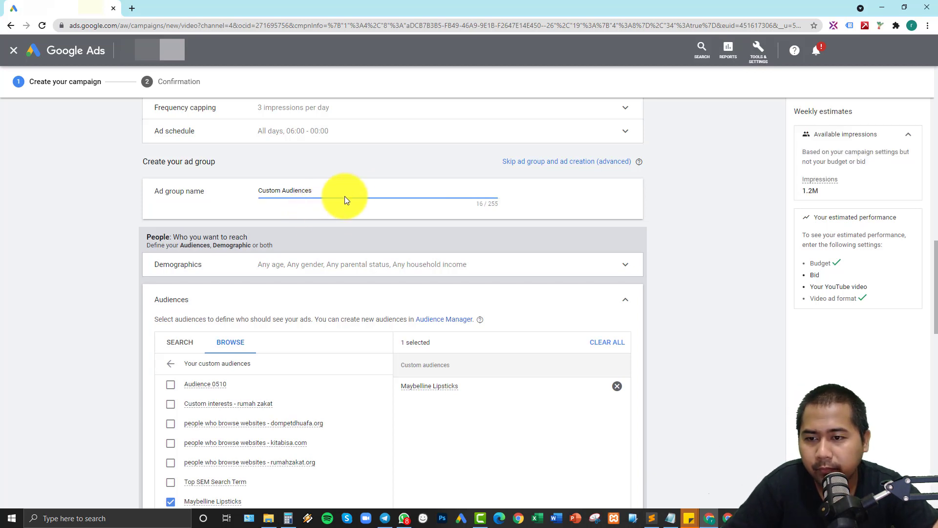
scroll(363, 271, down, 3)
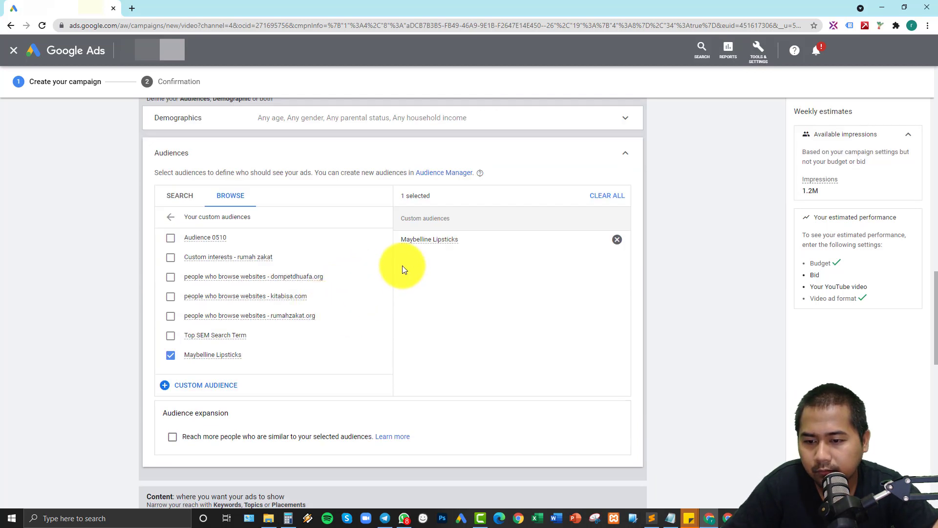
scroll(391, 270, up, 4)
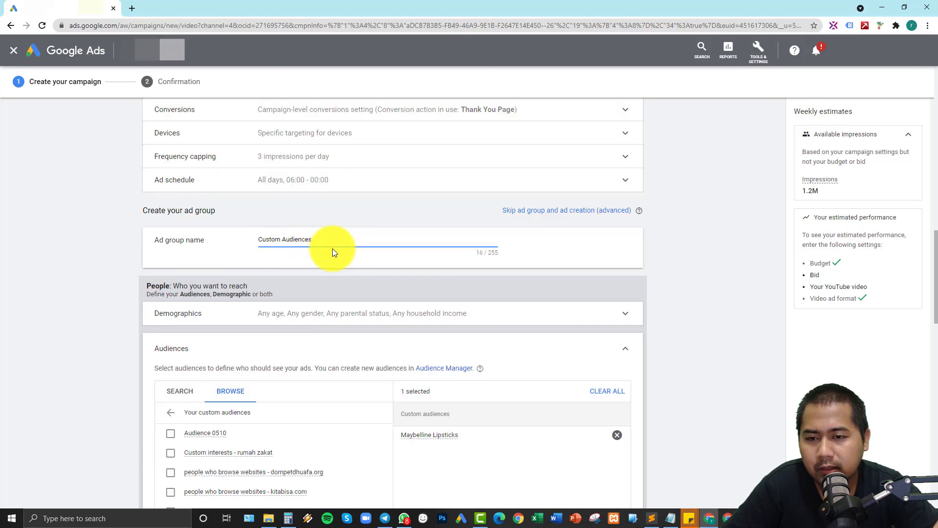
scroll(538, 314, down, 4)
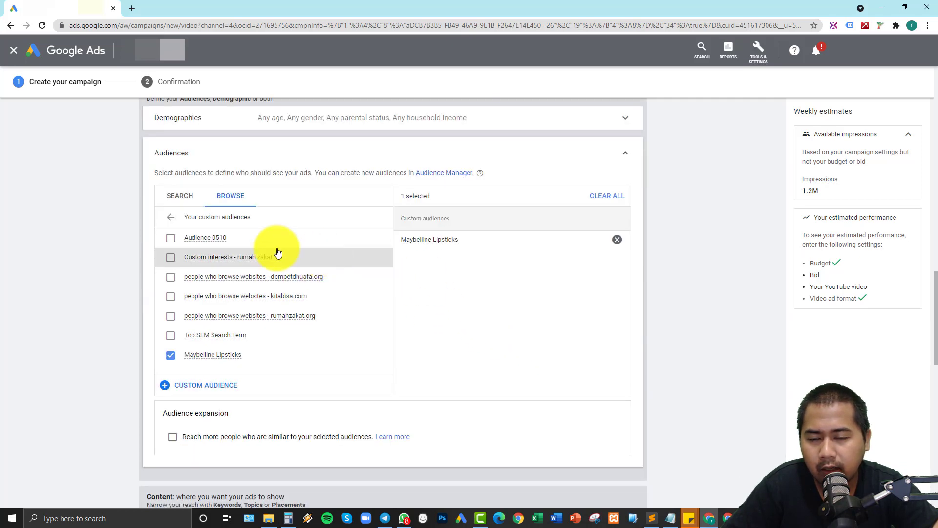
click(210, 391)
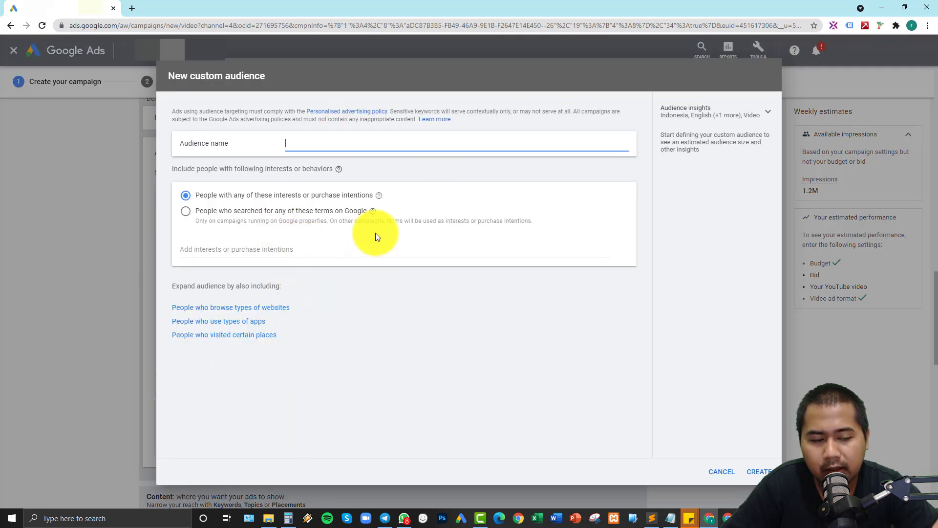
click(221, 213)
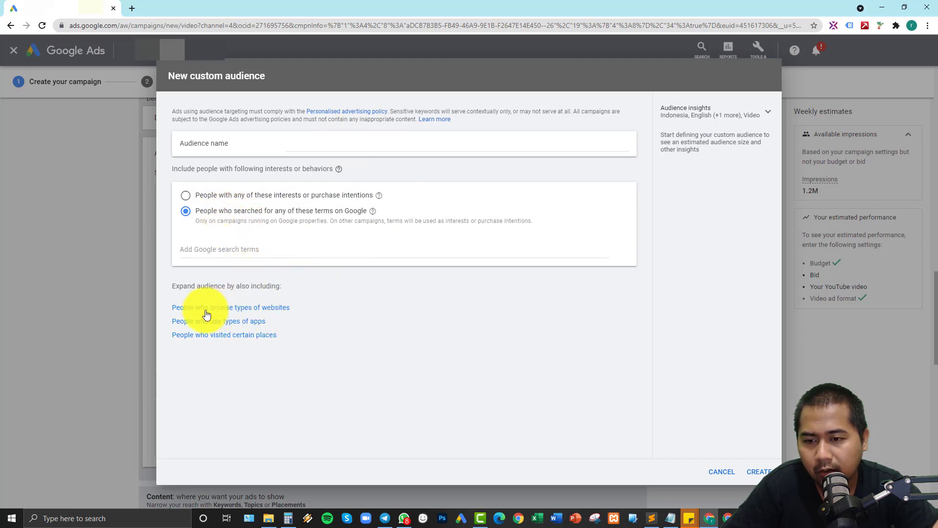
click(232, 313)
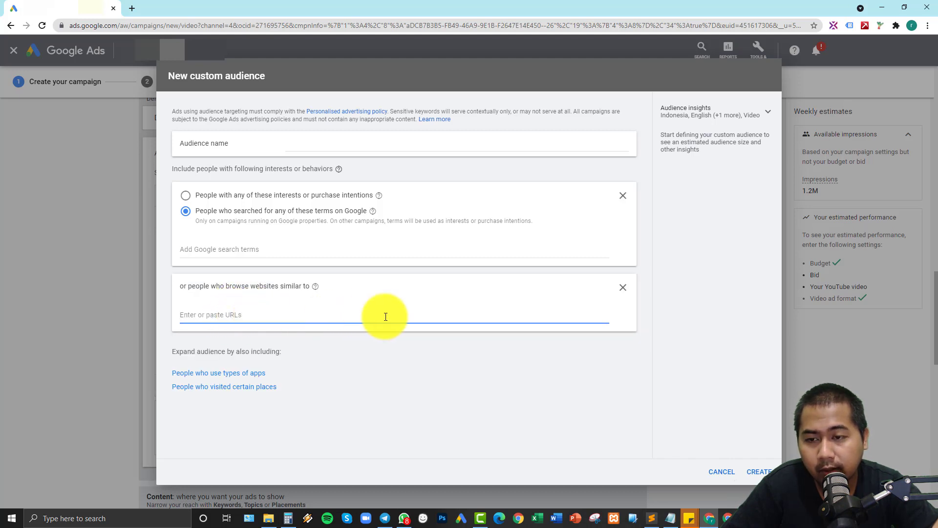
click(623, 195)
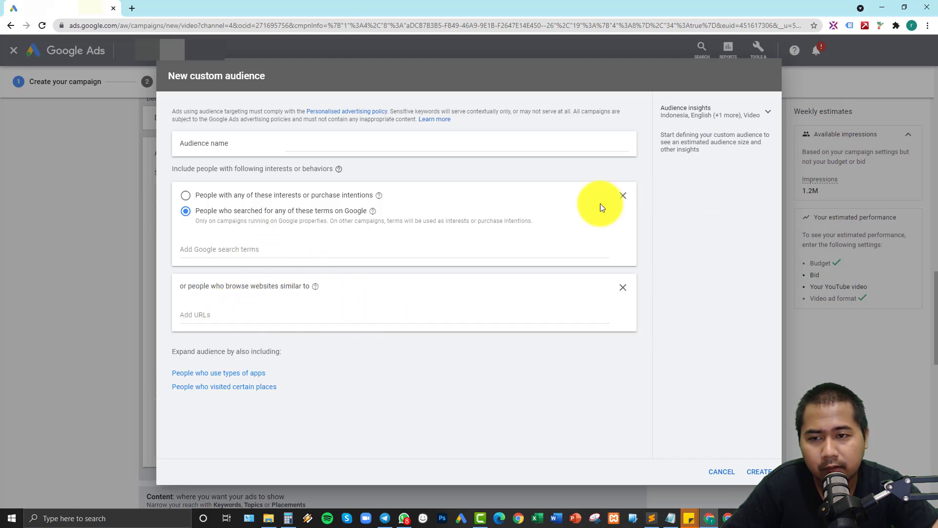
click(249, 228)
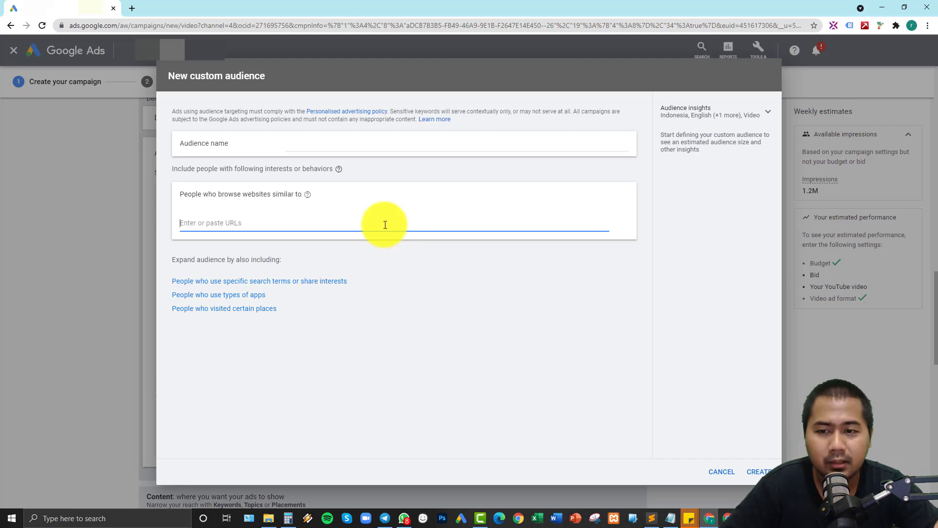
click(721, 471)
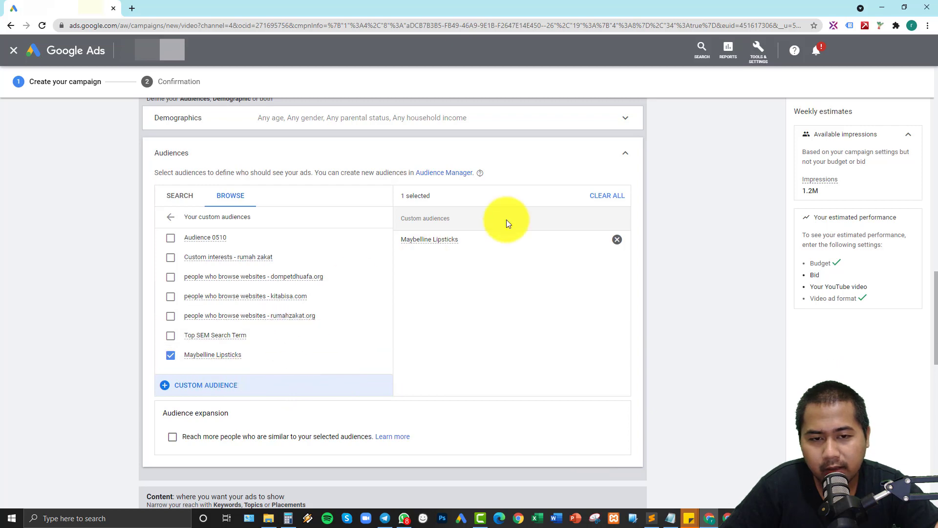
Step: Try expanding the audience to people similar to the selected ones, turn that expansion back off, and review the ad group name
scroll(420, 345, down, 5)
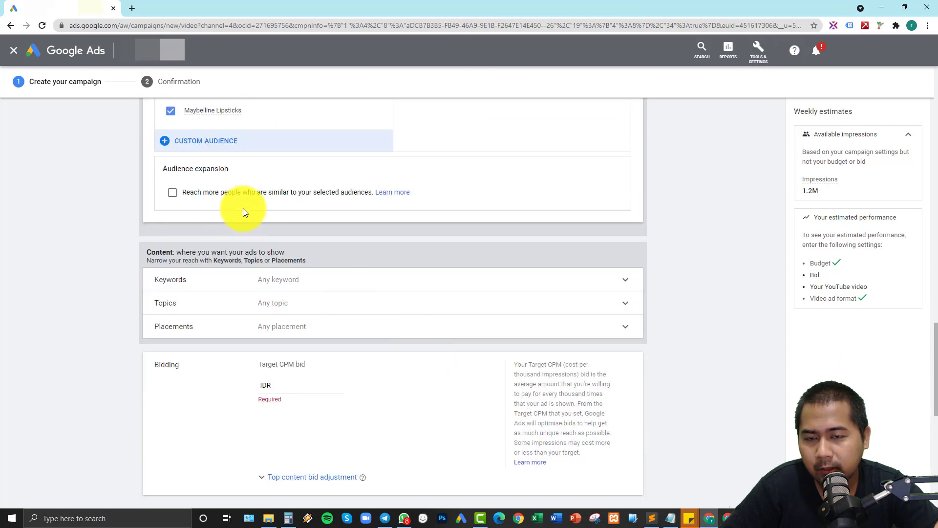
click(172, 192)
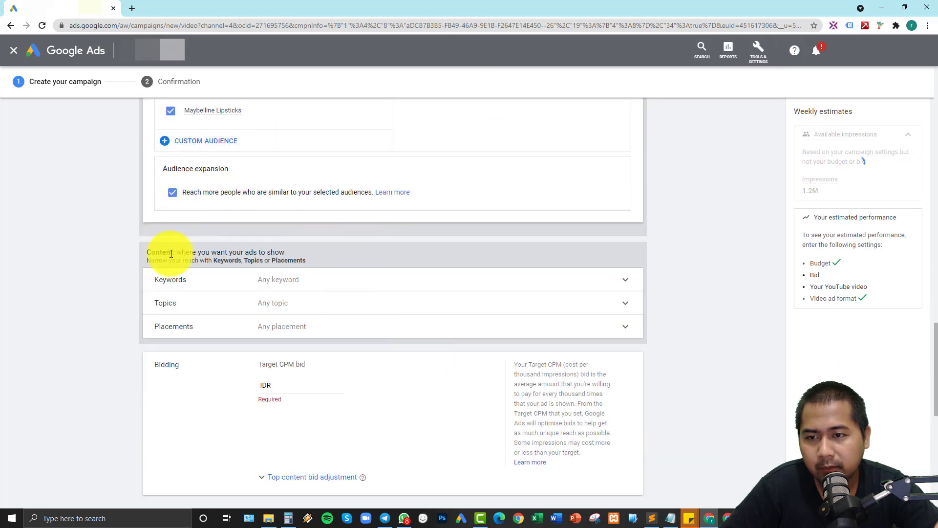
click(214, 196)
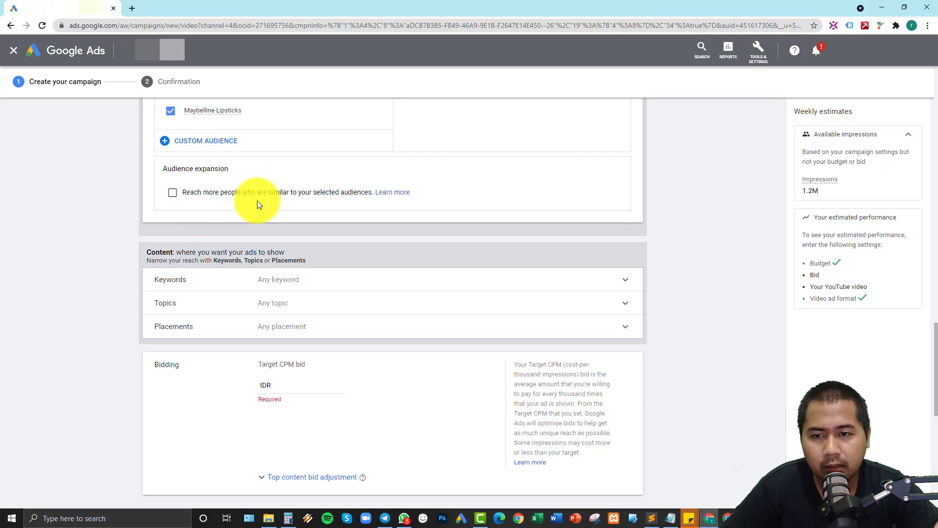
scroll(277, 234, down, 2)
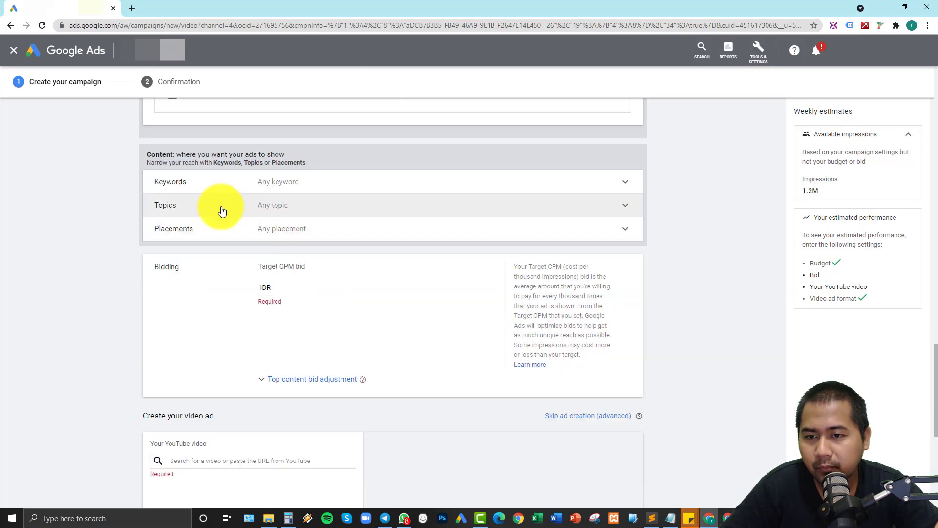
scroll(266, 195, up, 10)
scroll(289, 259, up, 1)
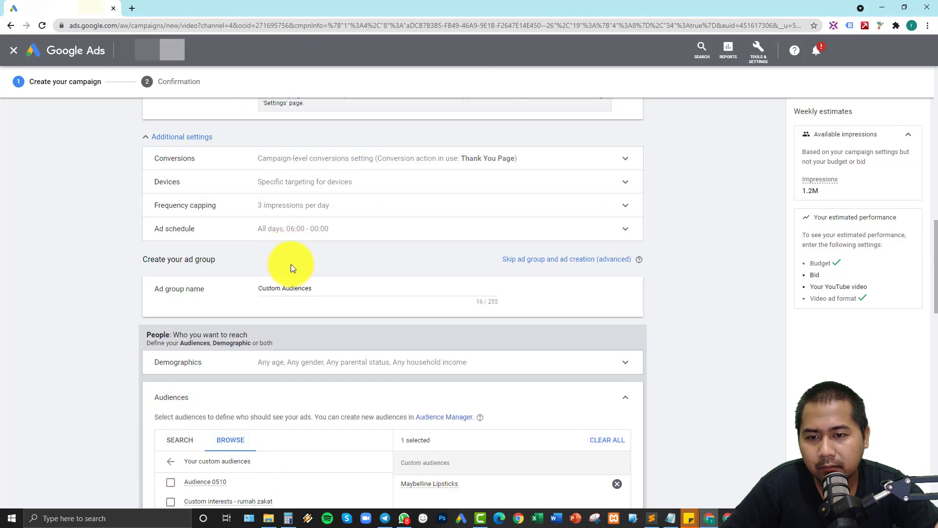
drag(328, 287, 221, 293)
click(218, 294)
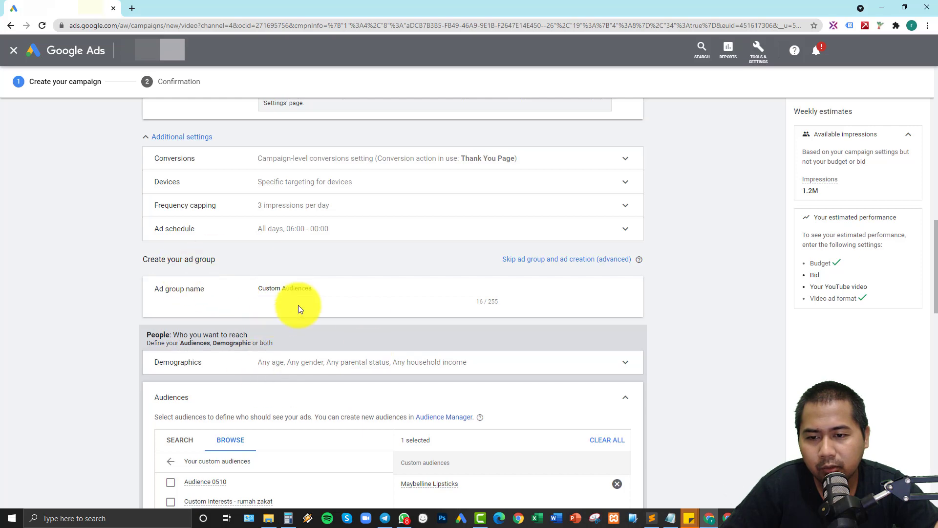
Step: Set the ad group's target CPM bid to IDR 10,000
scroll(310, 371, down, 12)
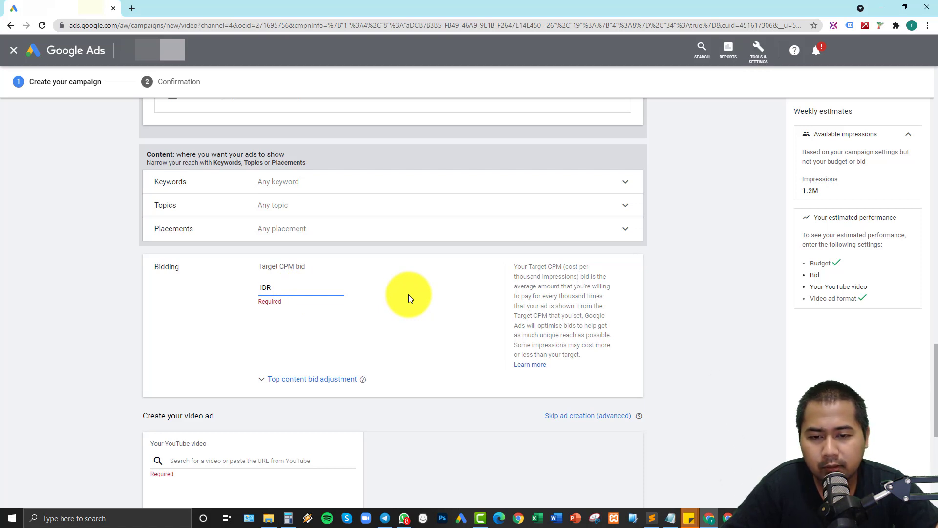
text(100000)
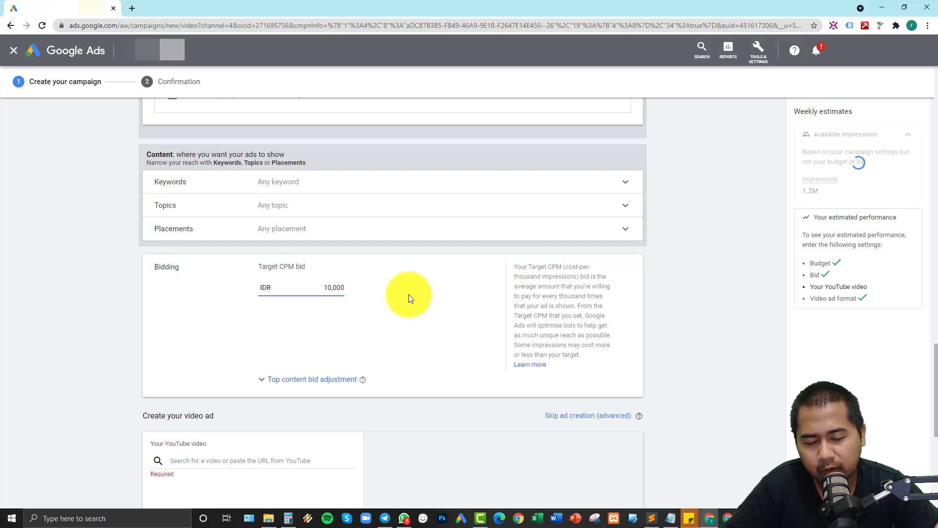
click(408, 294)
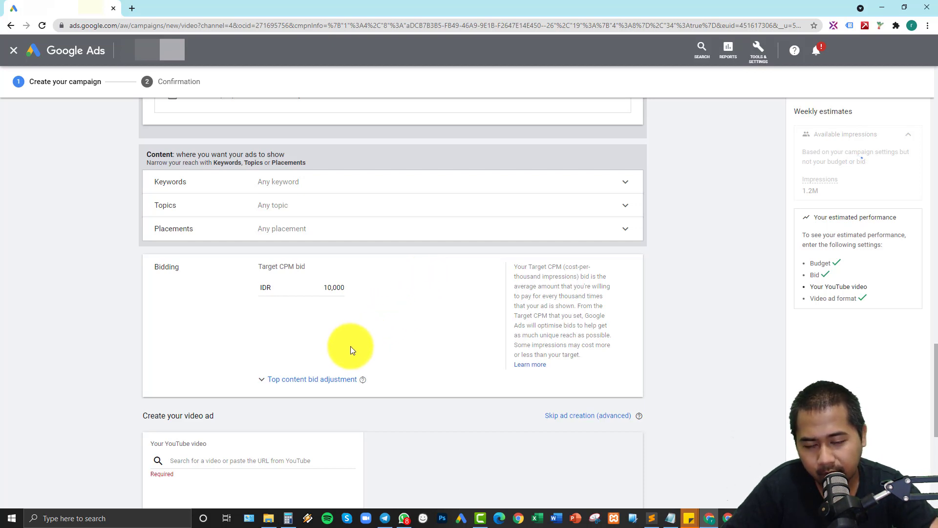
Step: Set the top content bid adjustment to 50% and check the resulting bid against the target CPM bid
click(312, 381)
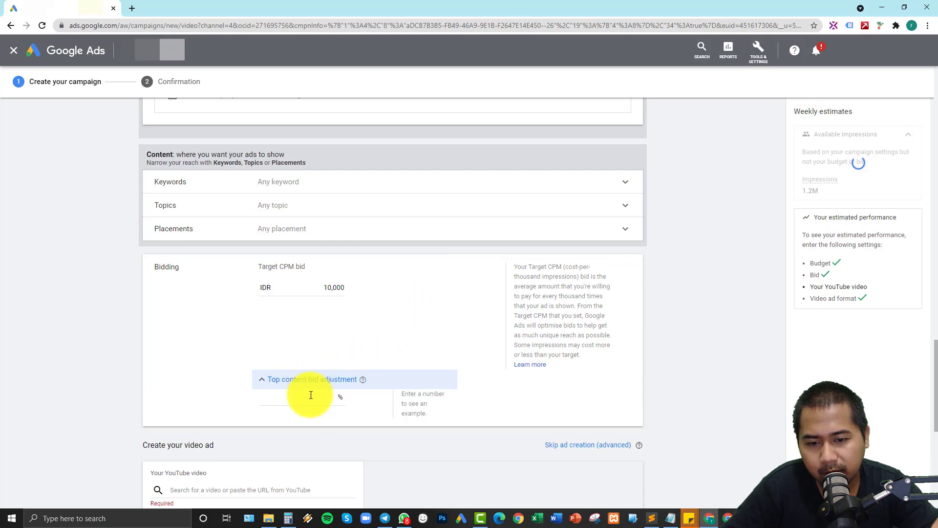
click(311, 395)
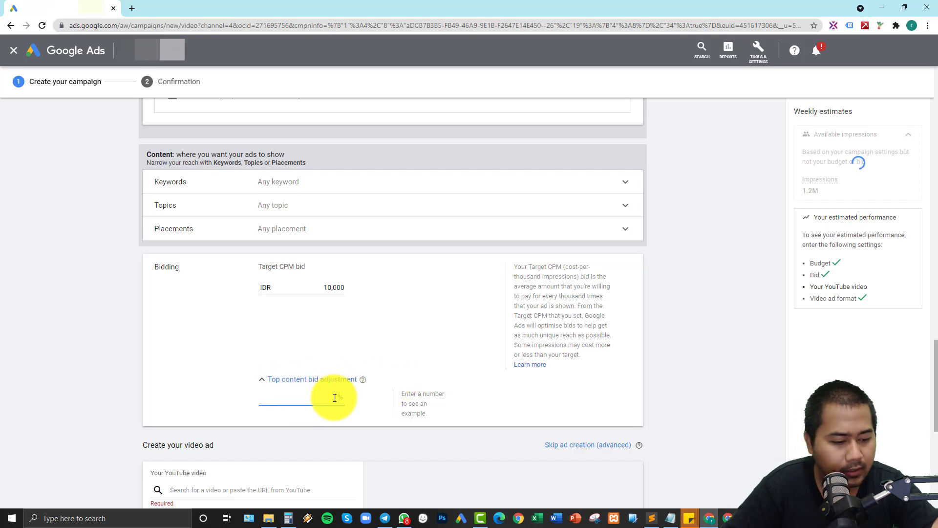
text(50)
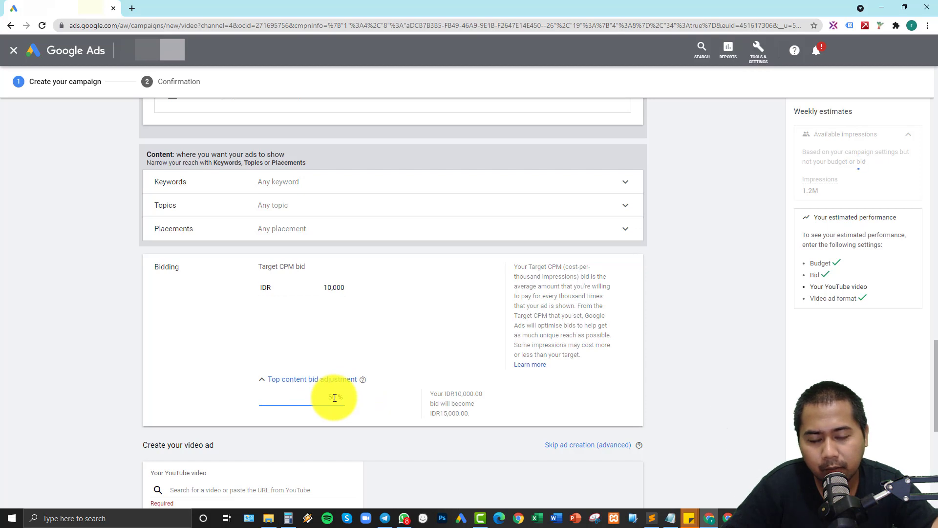
click(388, 382)
click(329, 382)
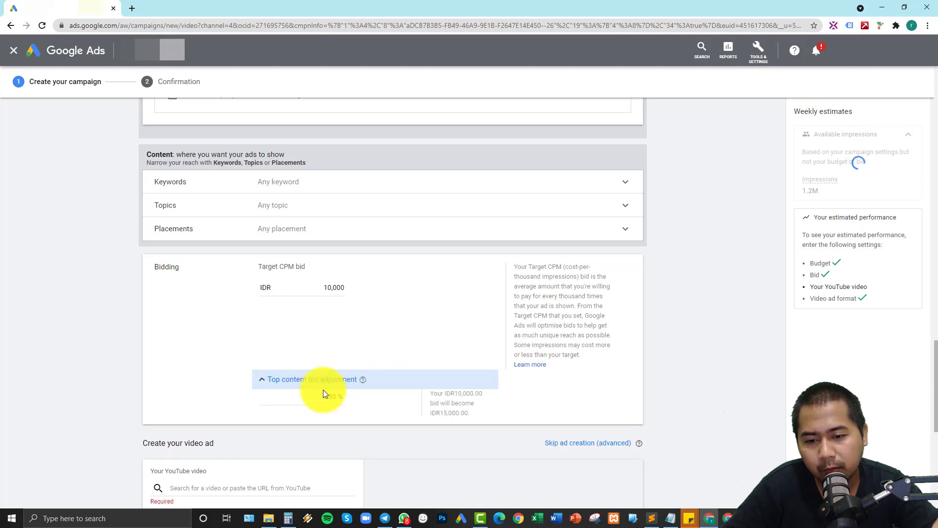
drag(440, 414, 459, 413)
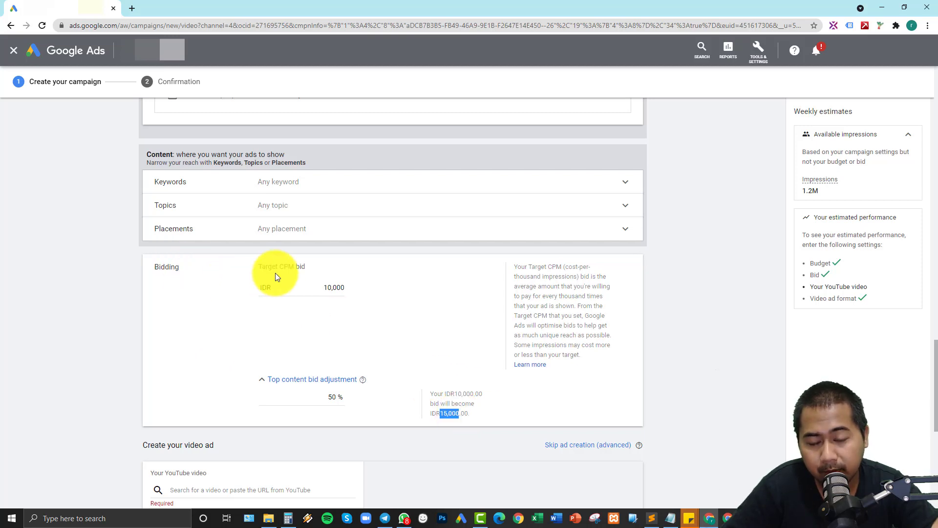
click(323, 287)
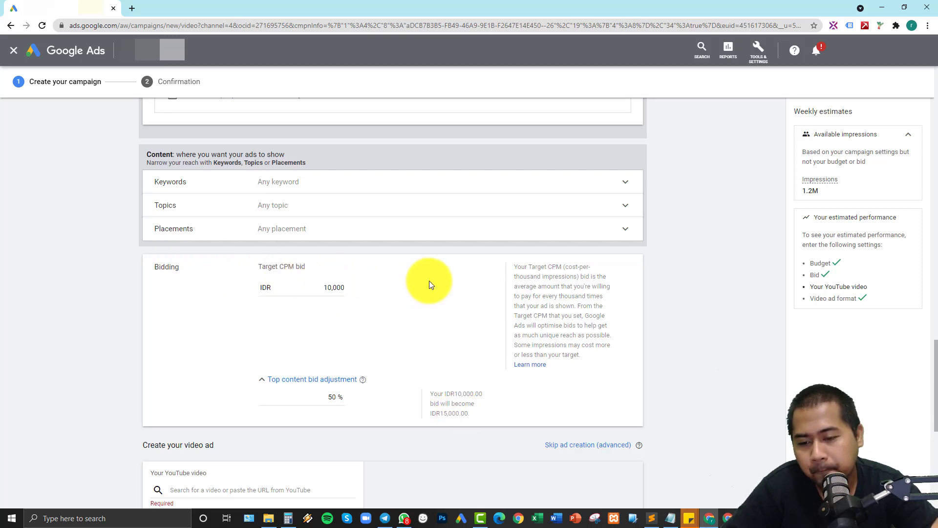
Step: Choose the Maybelline Matte Lipsticks video for the ad using the first YouTube link copied from the Notepad notes
scroll(430, 284, down, 3)
scroll(303, 308, down, 3)
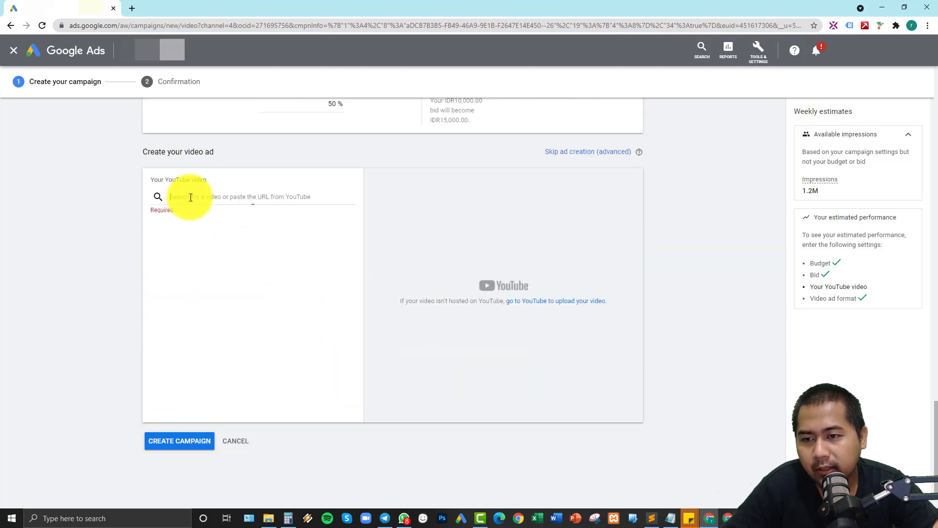
click(670, 518)
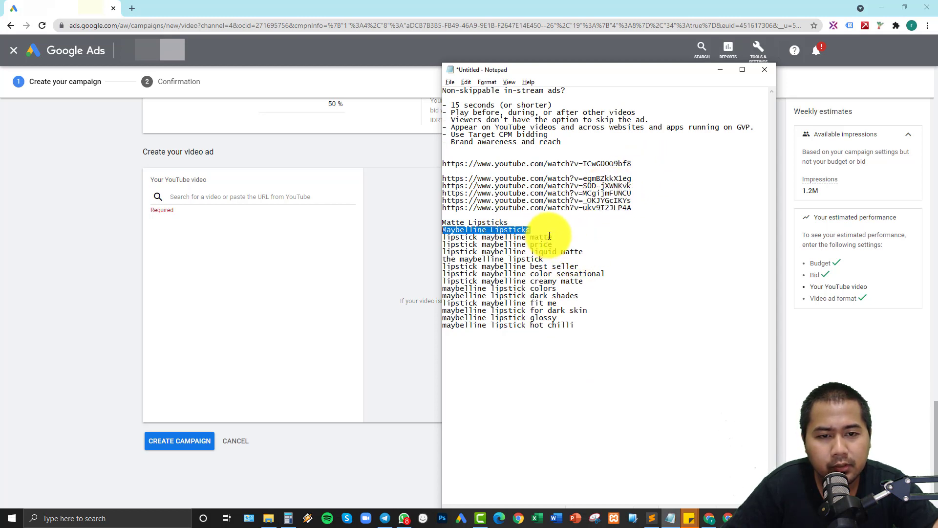
drag(632, 164, 444, 166)
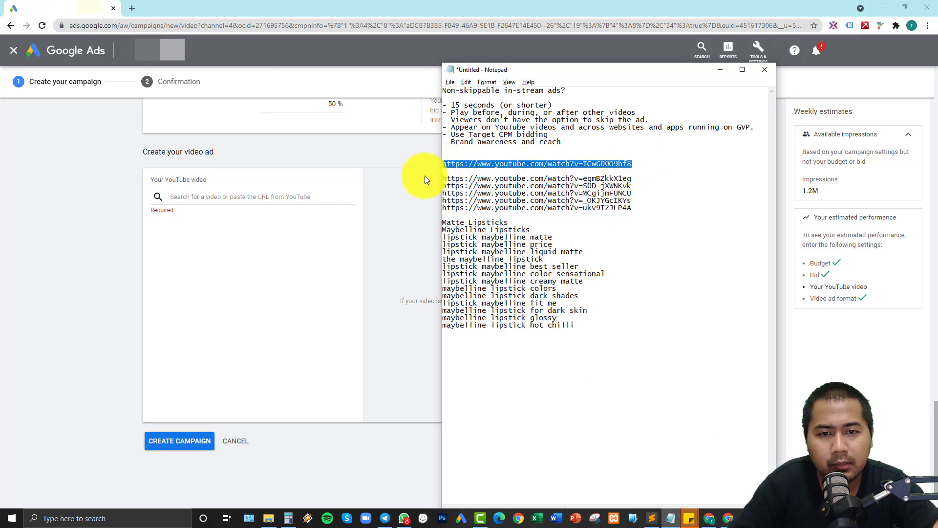
key(ctrl+c)
click(230, 195)
key(ctrl+v)
click(228, 208)
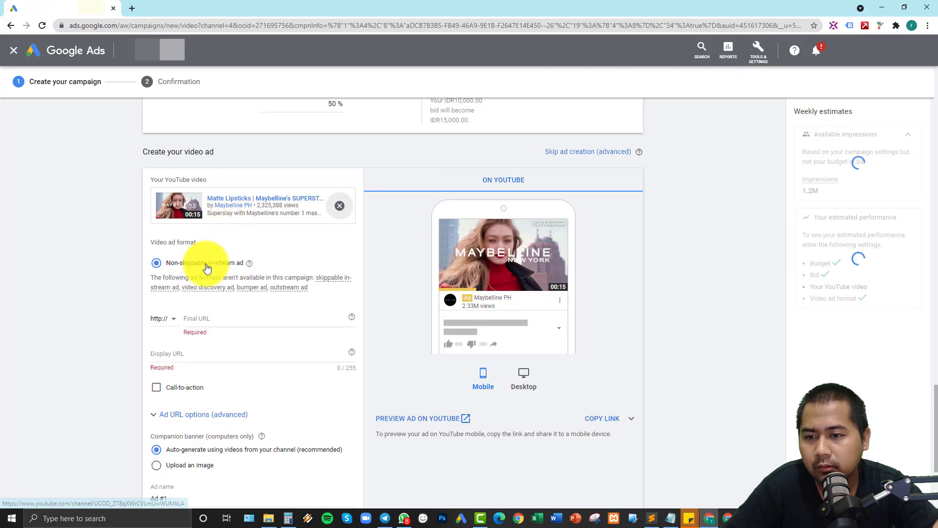
Step: Set the video ad's final URL to renrasedoya.com and use the same address as the display URL
click(207, 320)
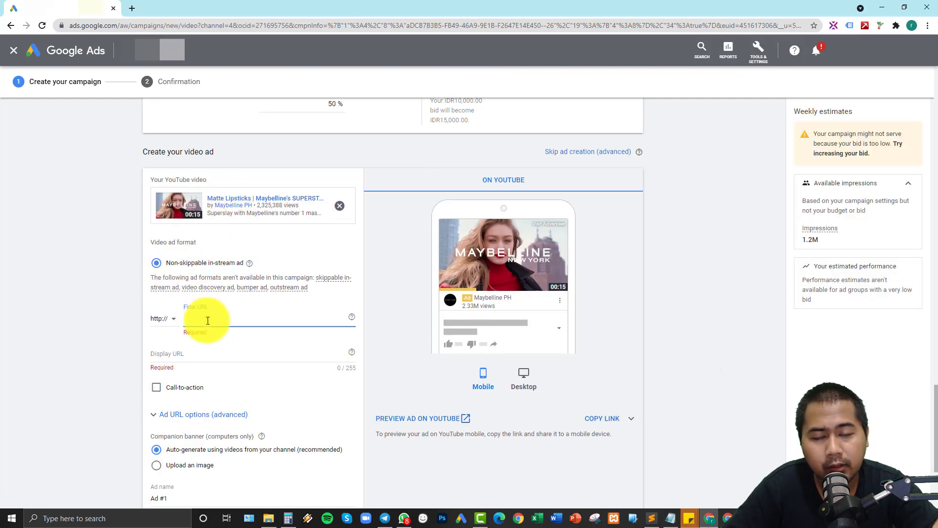
text(re)
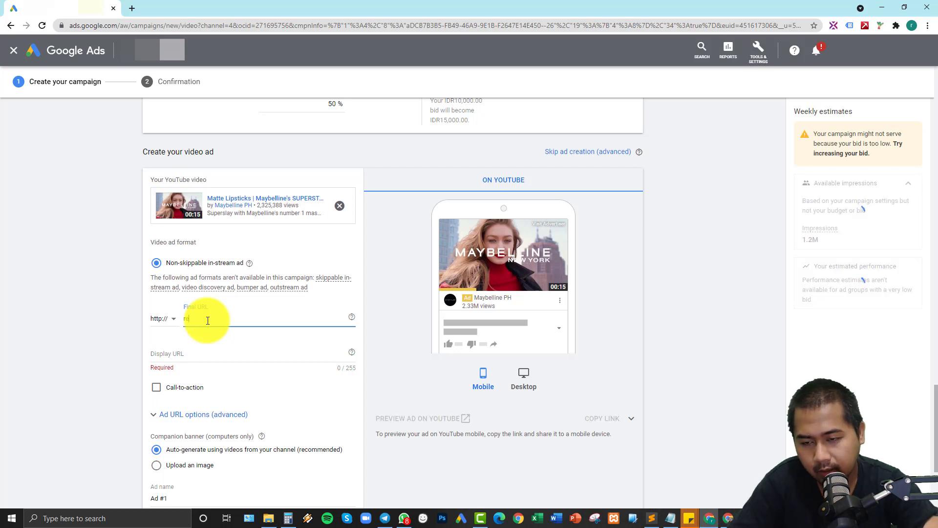
text(nrasedoy)
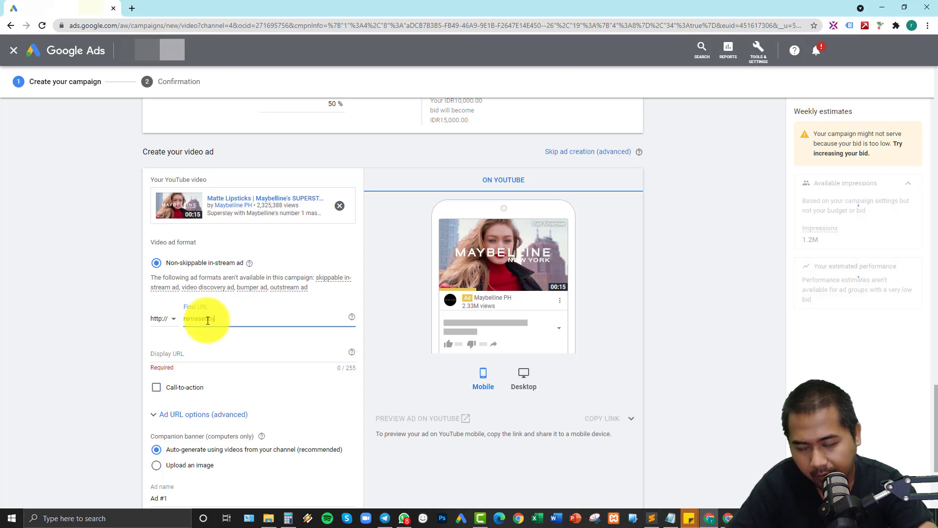
text(a.com)
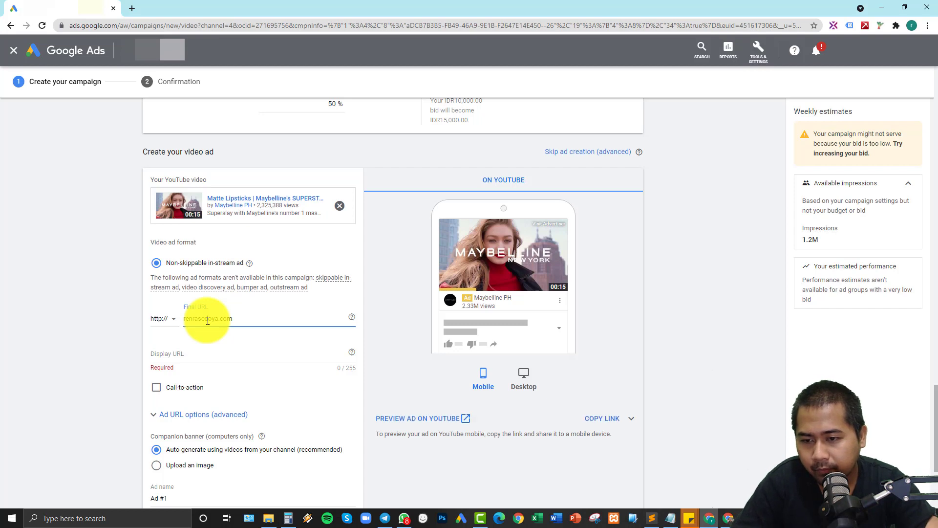
key(ctrl+a)
key(ctrl+c)
click(187, 355)
key(ctrl+v)
key(ctrl+a)
key(ctrl+v)
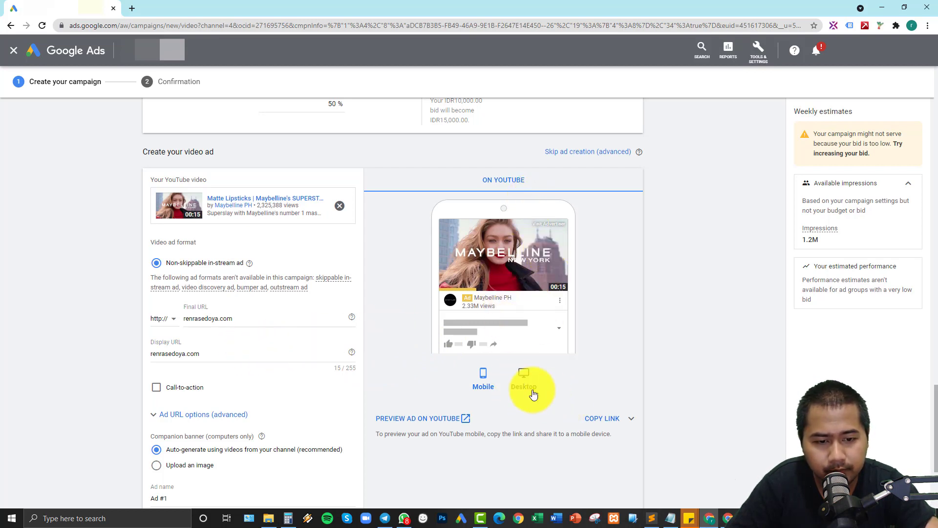
Step: Preview the ad on desktop with the call-to-action on and off, and return to the mobile preview
click(520, 385)
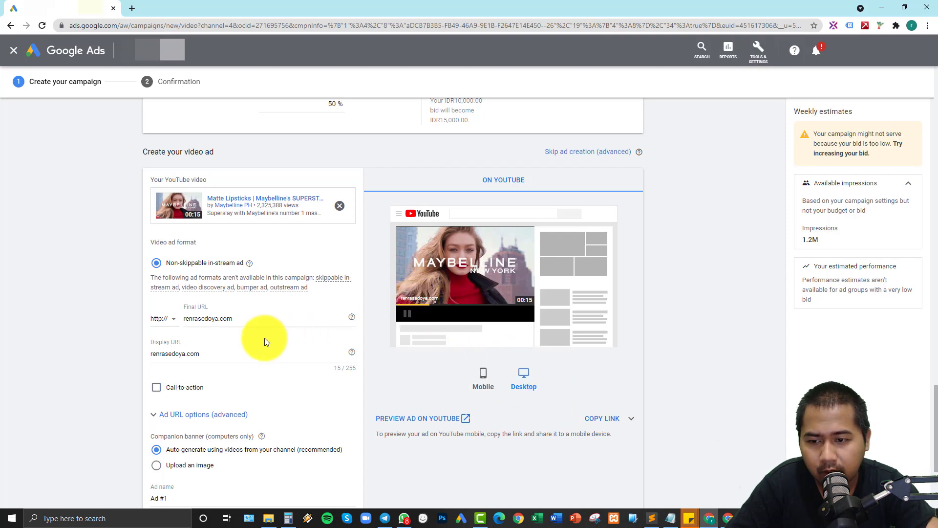
click(177, 393)
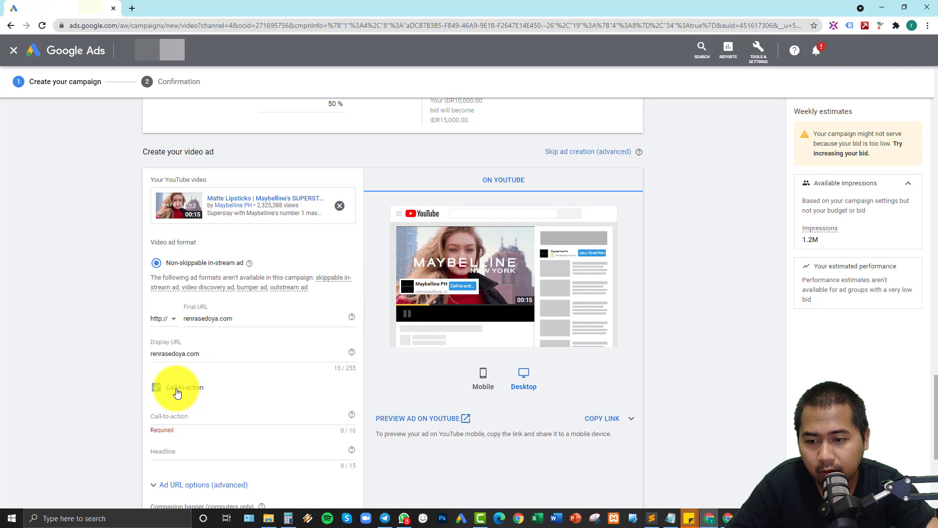
scroll(187, 404, down, 2)
click(171, 293)
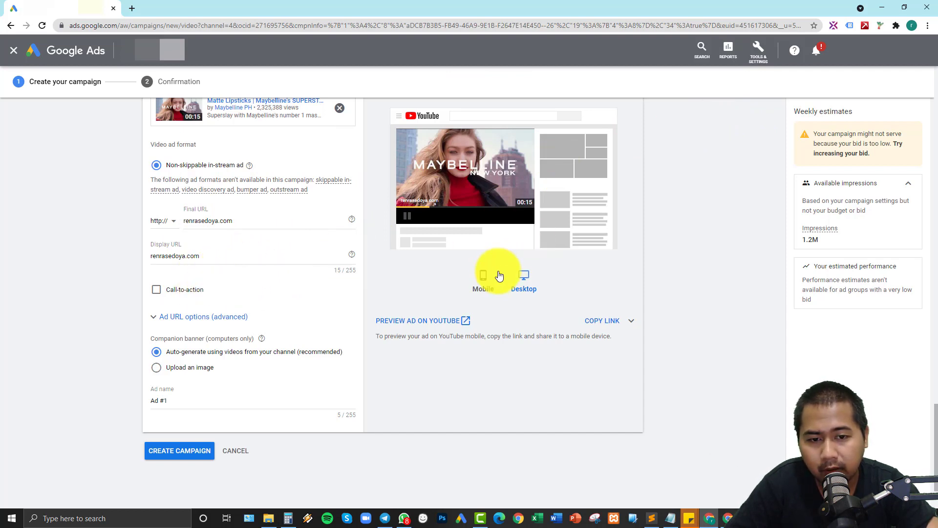
click(481, 280)
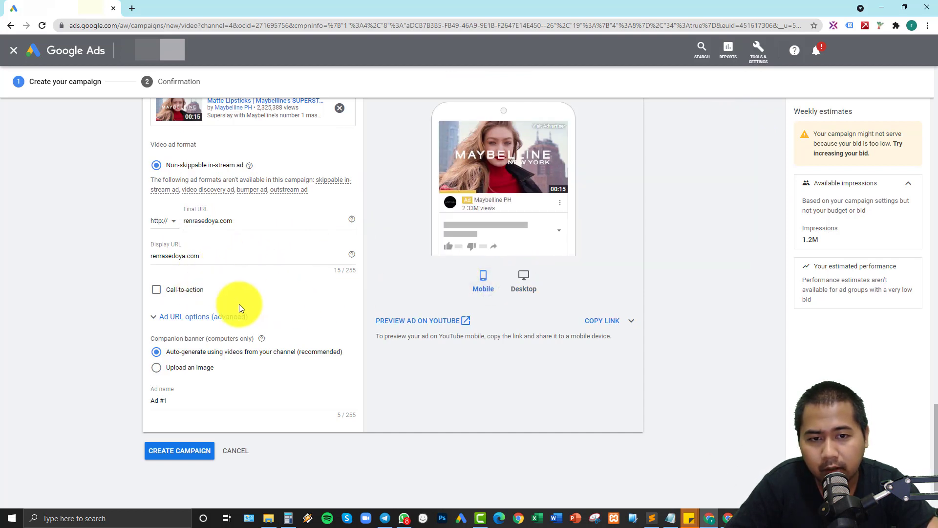
Step: Enable the ad's call-to-action and set its text to Buy Now
click(184, 297)
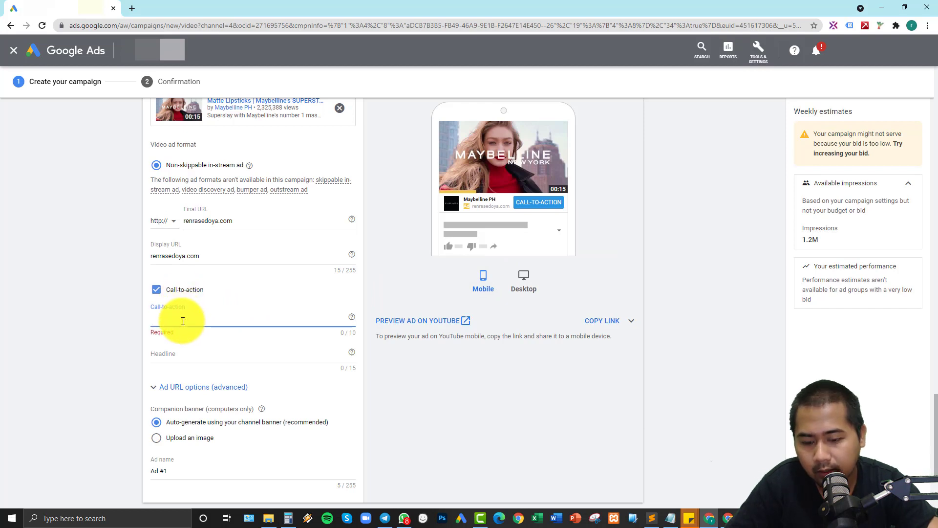
text(Buy Now)
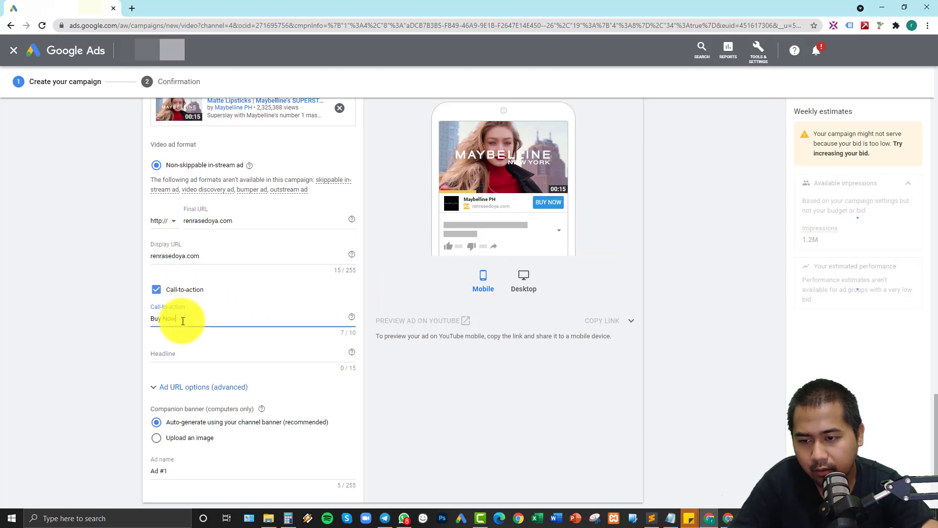
Step: Try Maybelline Lipsticks, copied from the Notepad notes, as the ad's headline
click(196, 359)
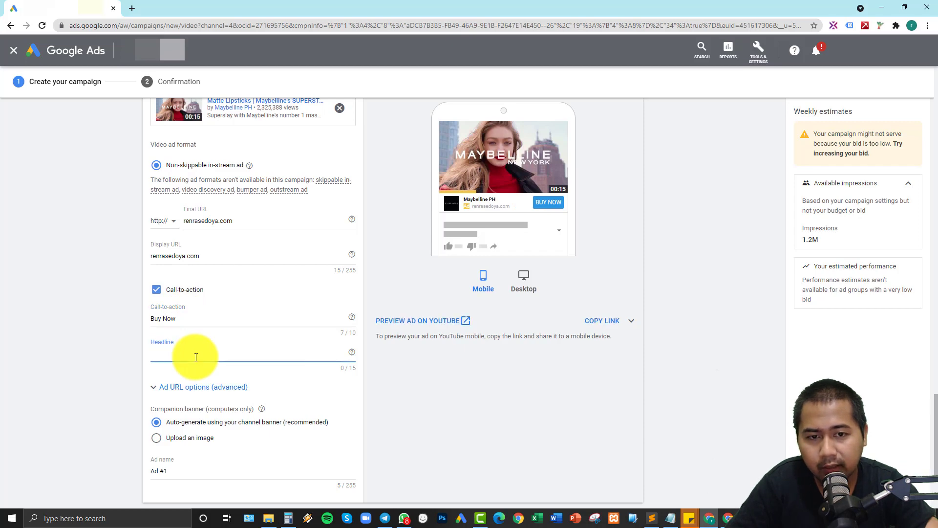
key(alt+Tab)
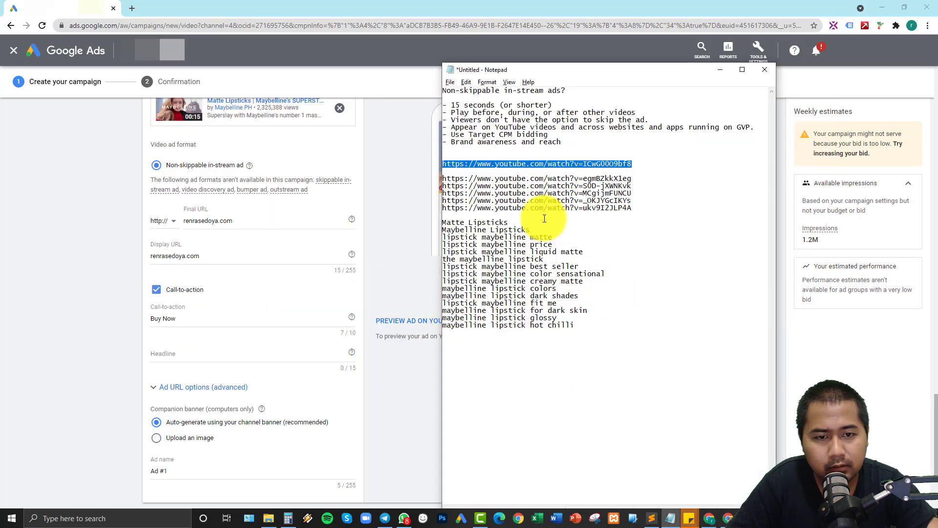
click(506, 223)
double_click(528, 229)
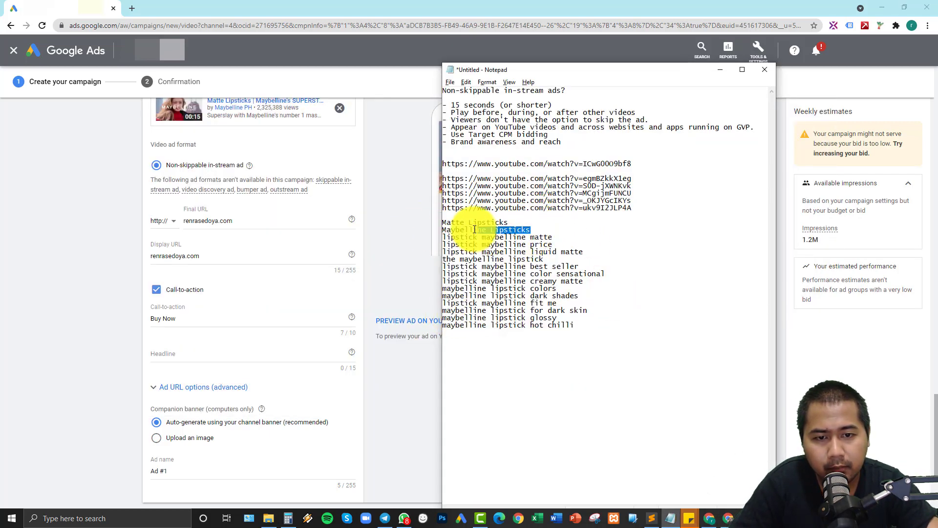
drag(474, 230, 429, 226)
key(ctrl+c)
click(198, 348)
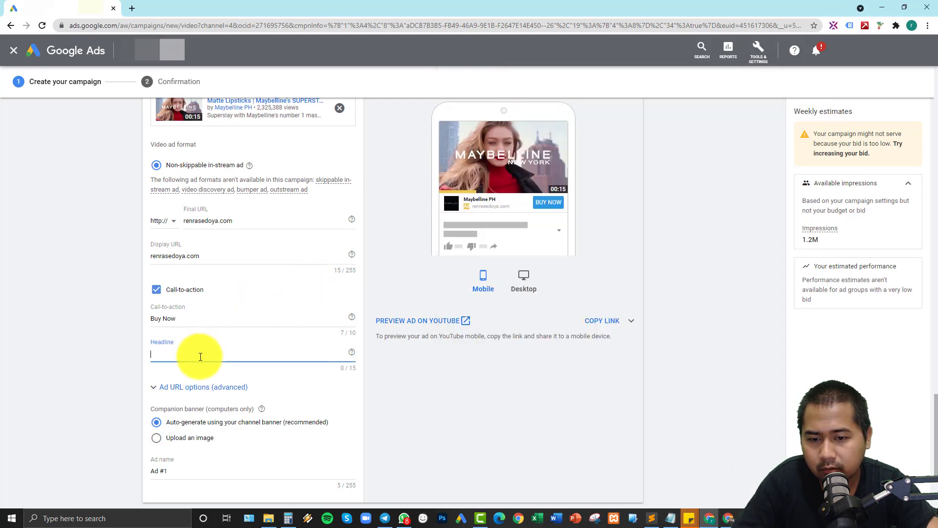
key(ctrl+v)
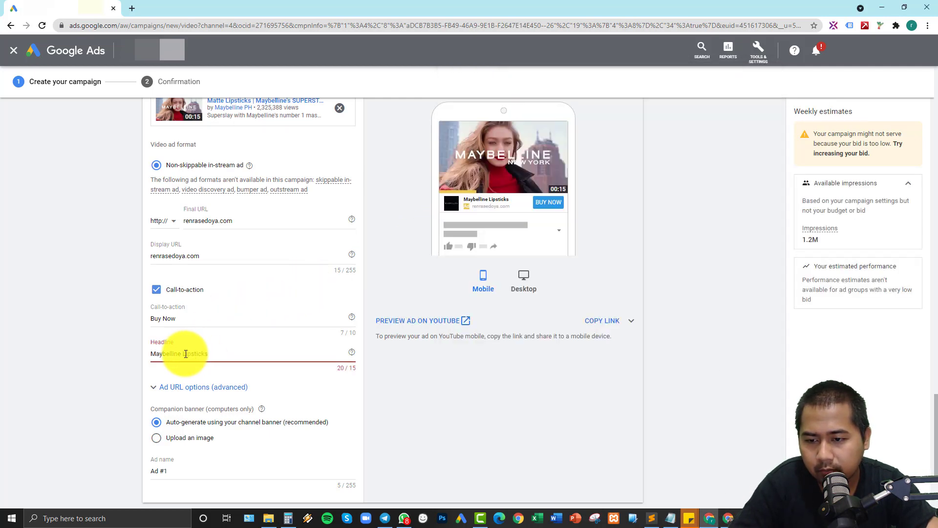
Step: Replace the ad's headline with Matte Lipsticks, copied from the Notepad notes
key(alt+Tab)
click(504, 222)
drag(504, 222, 441, 223)
key(ctrl+c)
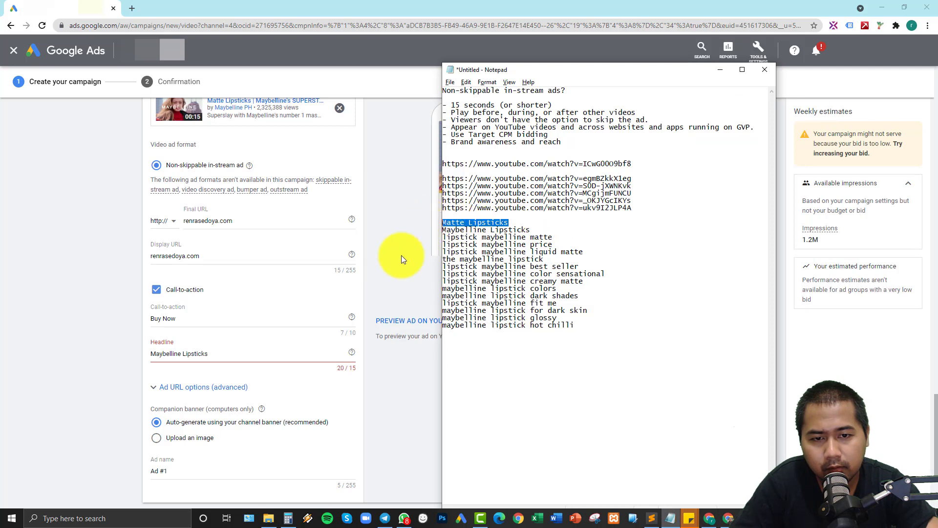
triple_click(249, 353)
key(ctrl+v)
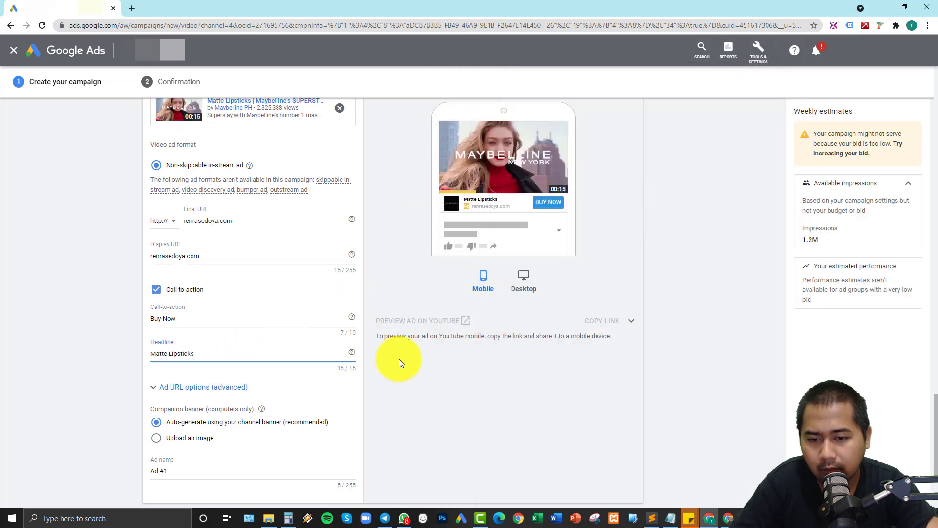
click(399, 359)
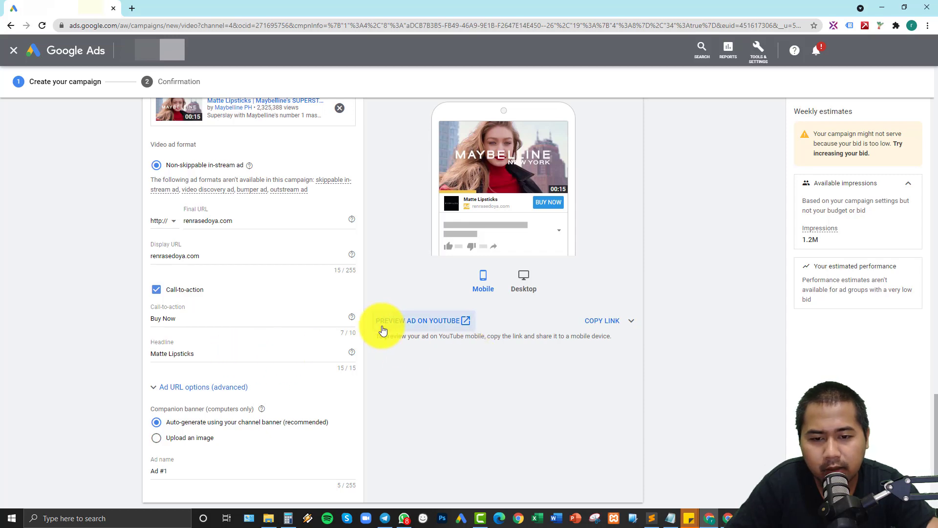
Step: Preview the ad on YouTube, raising the volume and pausing playback to examine the call-to-action overlay and the view count
click(406, 324)
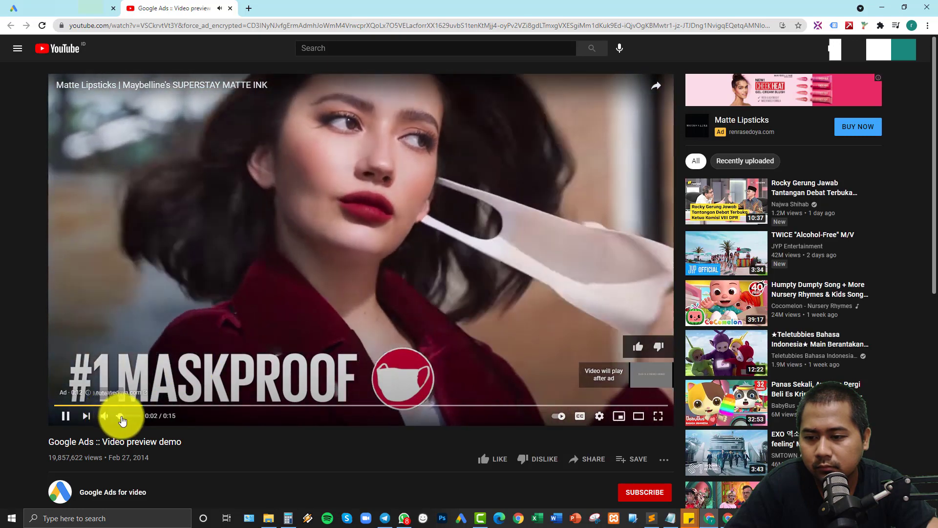
drag(121, 416, 130, 417)
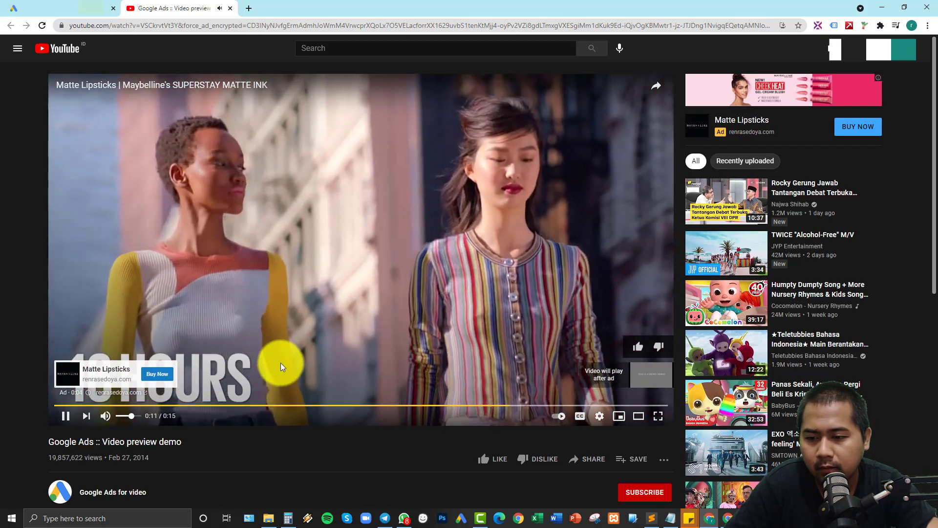
click(156, 378)
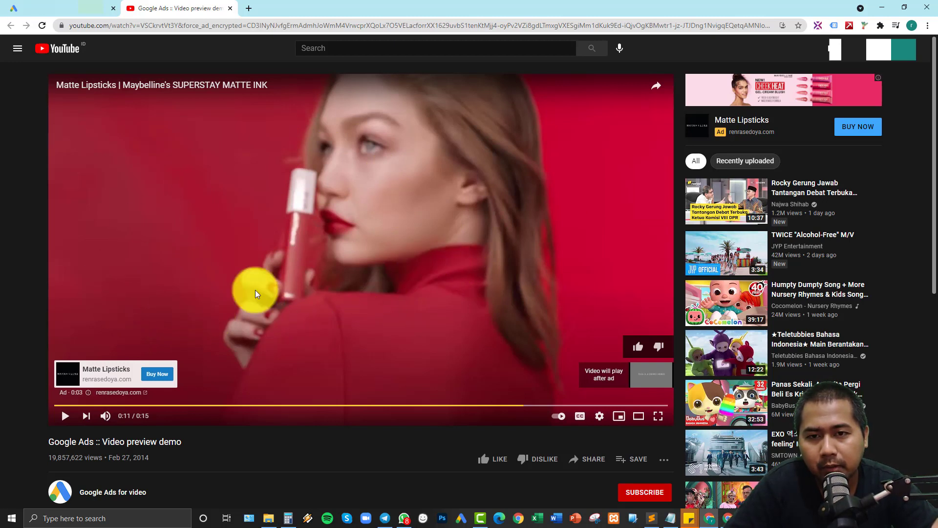
scroll(239, 307, down, 1)
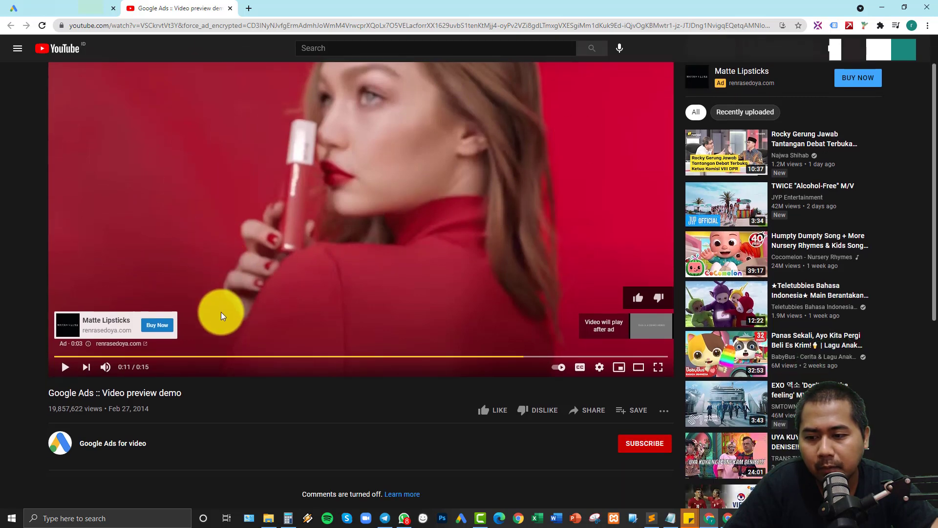
scroll(216, 313, up, 1)
drag(56, 458, 89, 455)
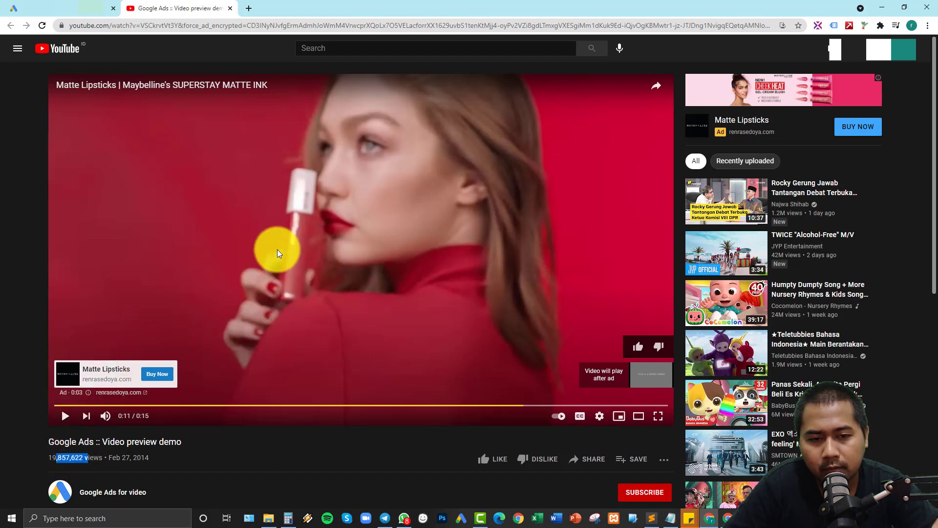
drag(49, 458, 101, 456)
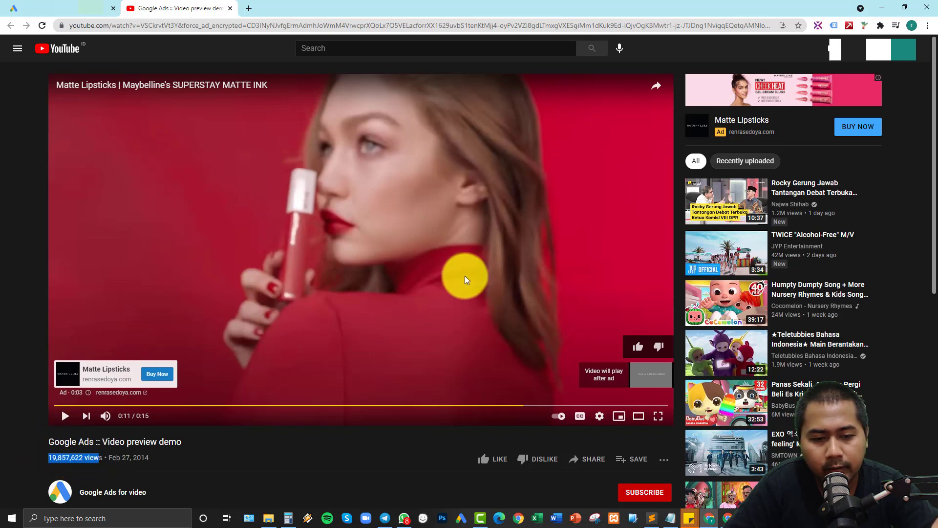
click(471, 275)
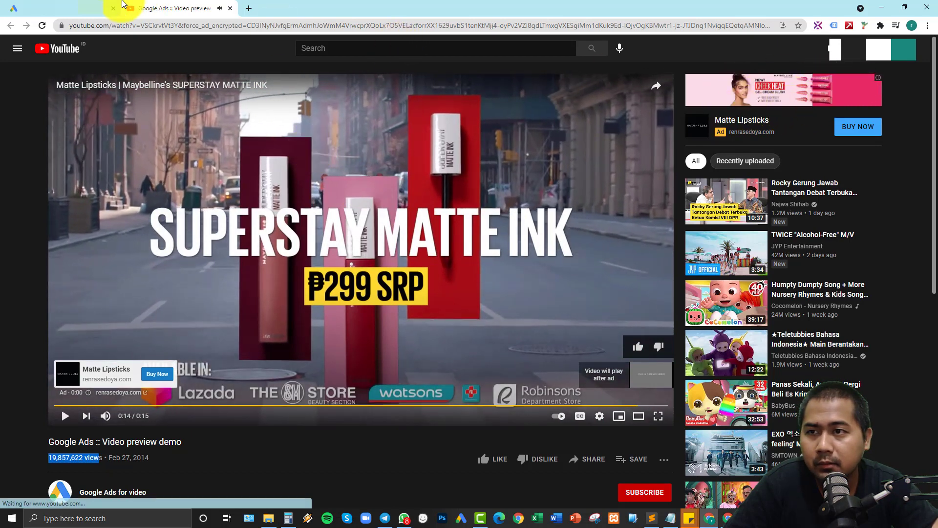
Step: Compare the ad's companion banner setting in Google Ads with the banner shown beside the YouTube preview
click(79, 7)
scroll(333, 377, down, 3)
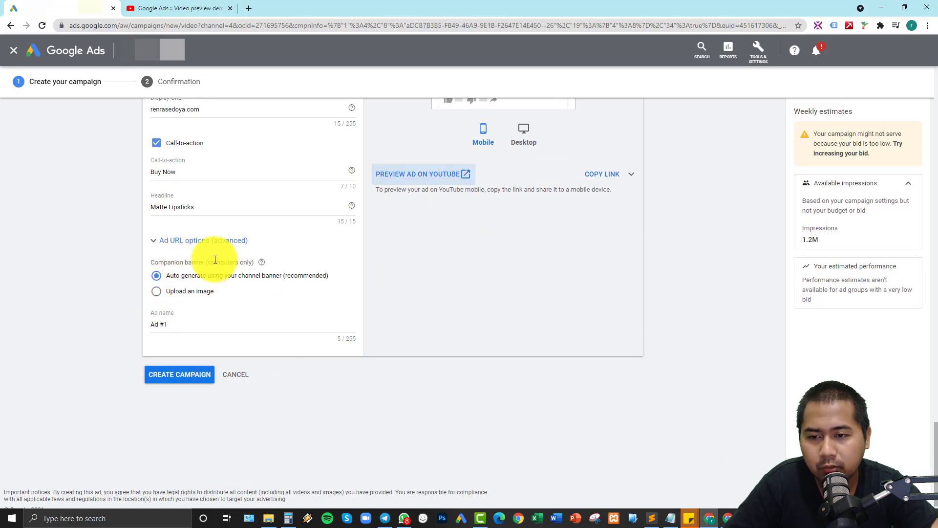
click(156, 7)
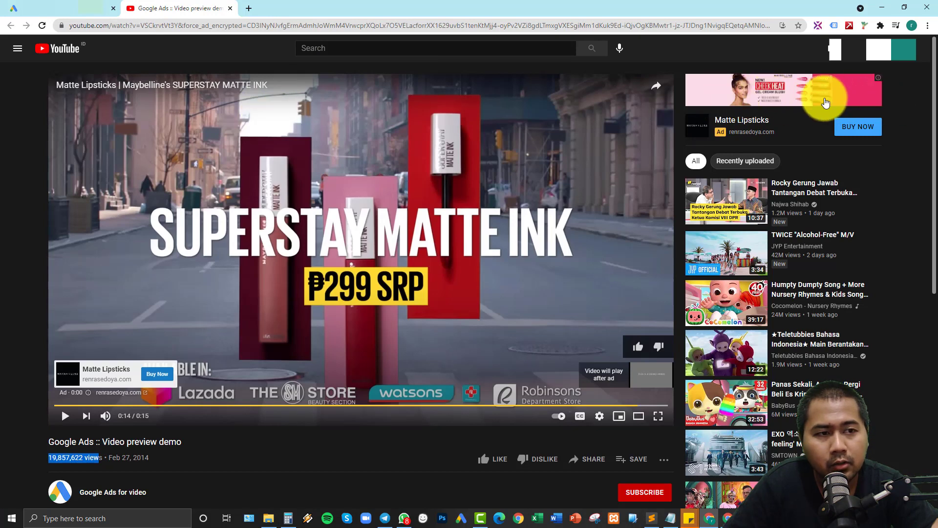
click(51, 8)
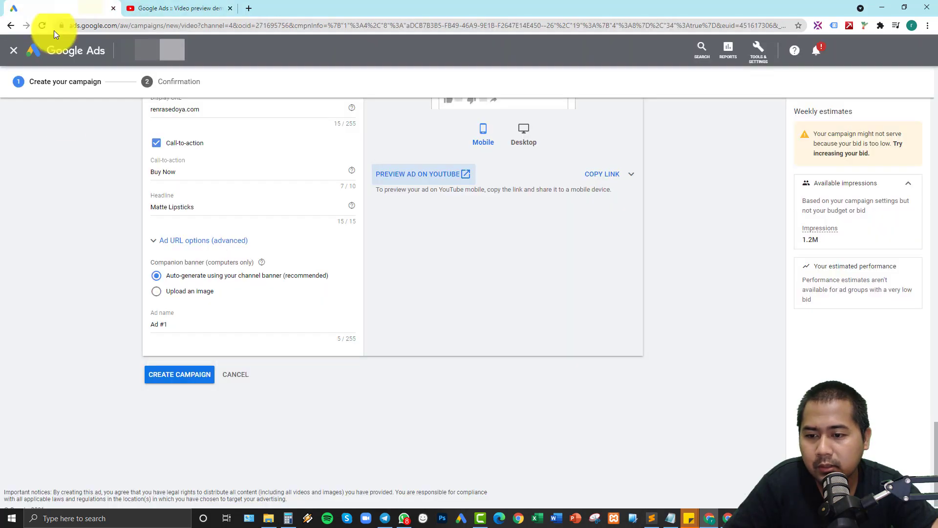
Step: Try the image upload option for the companion banner, check the YouTube preview, and restore auto-generation from the channel banner
click(157, 291)
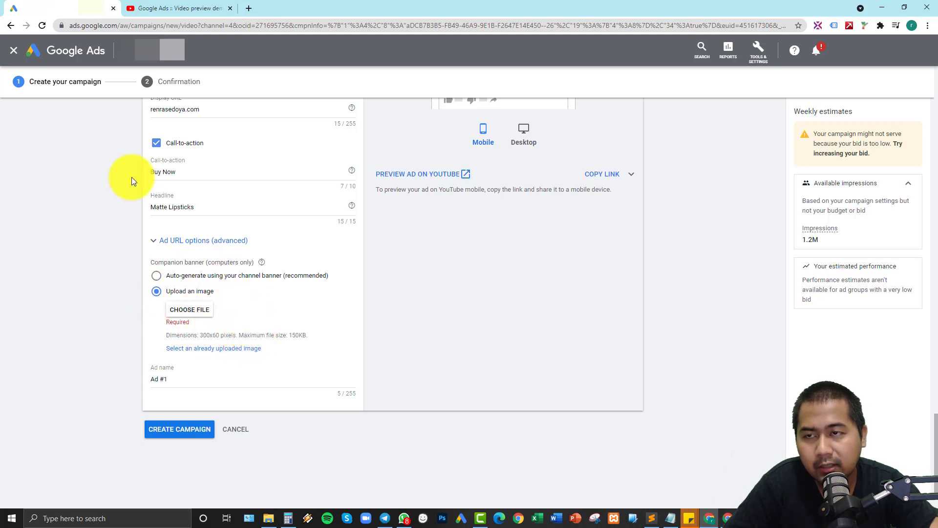
click(176, 6)
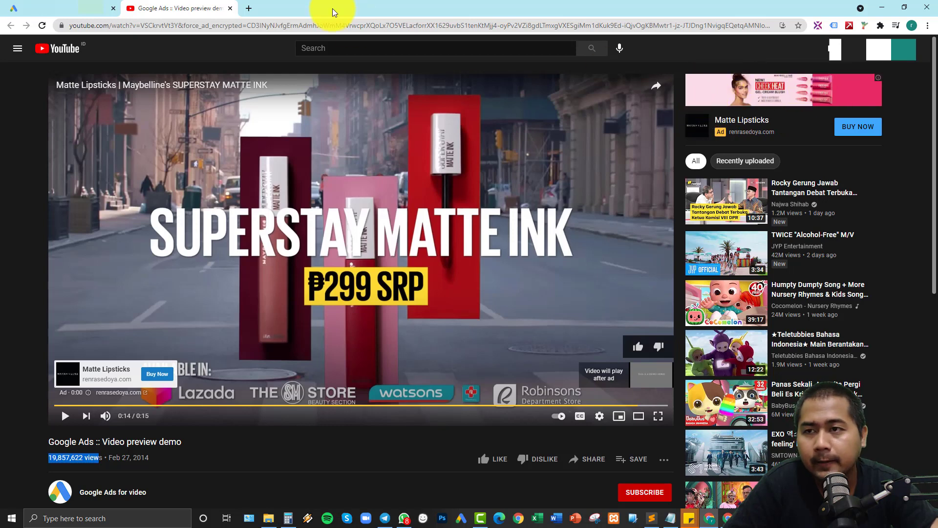
click(22, 9)
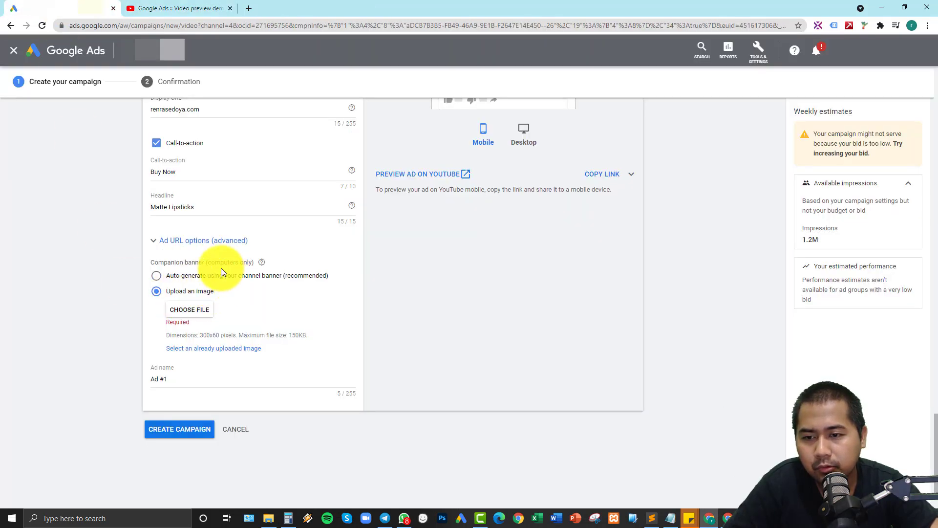
click(157, 275)
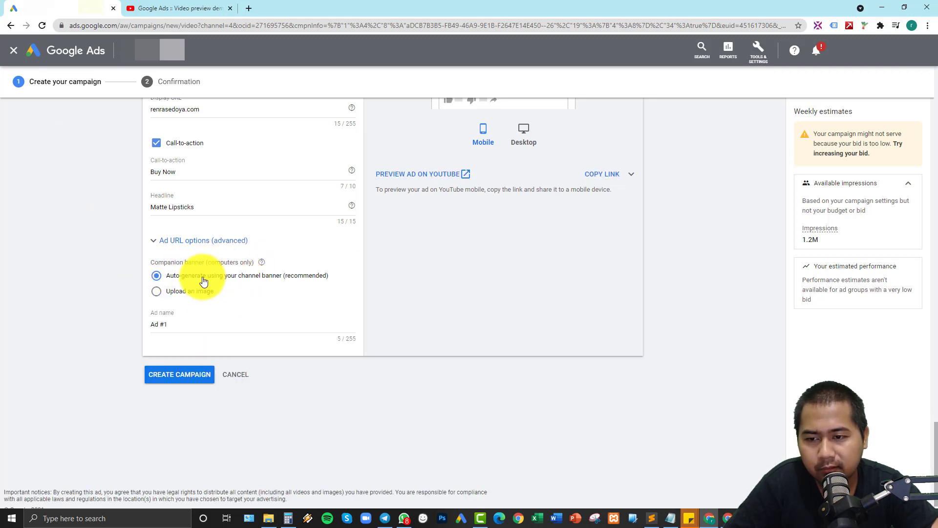
Step: Rename the ad as Matte Lipsticks
drag(195, 326, 92, 323)
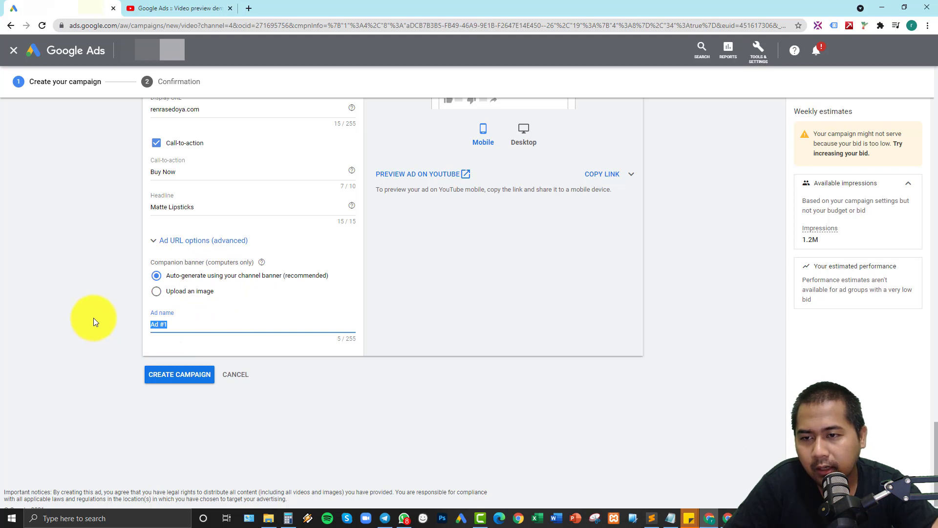
key(ctrl+a)
key(ctrl+c)
drag(181, 325, 40, 322)
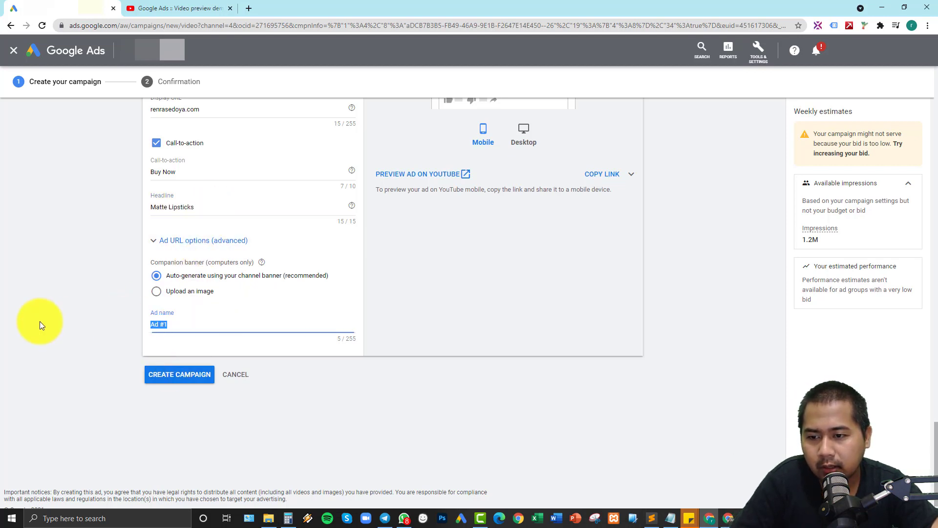
key(ctrl+v)
click(95, 309)
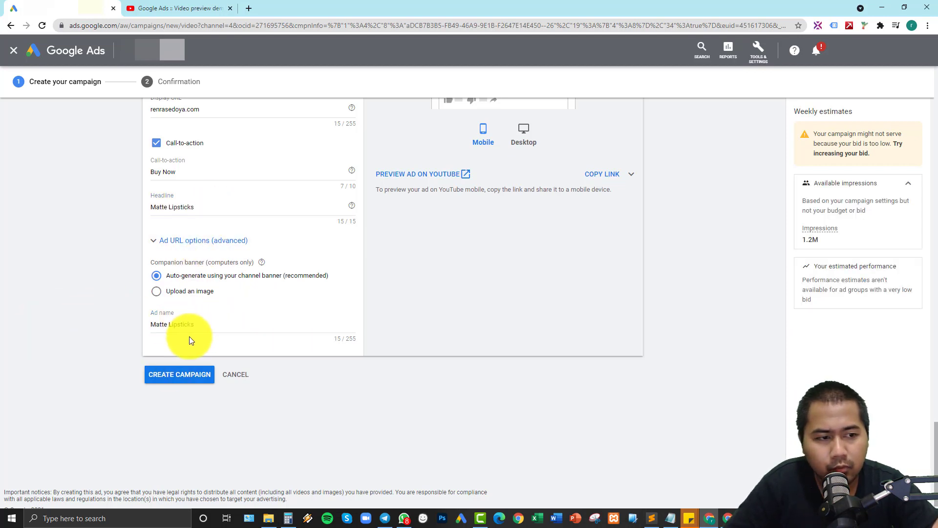
Step: Review the ad settings and the weekly estimates' bid advice, and raise the target CPM bid to IDR 15,000
scroll(201, 337, up, 4)
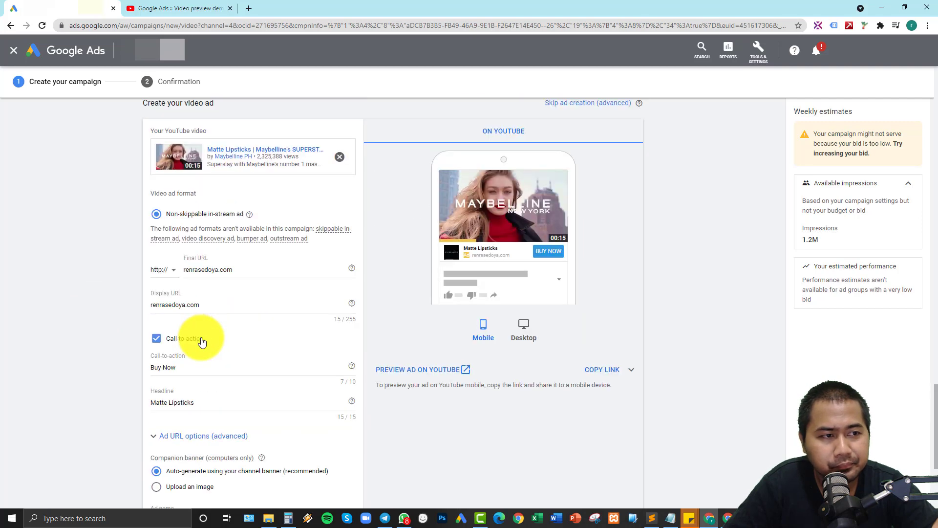
scroll(202, 342, up, 4)
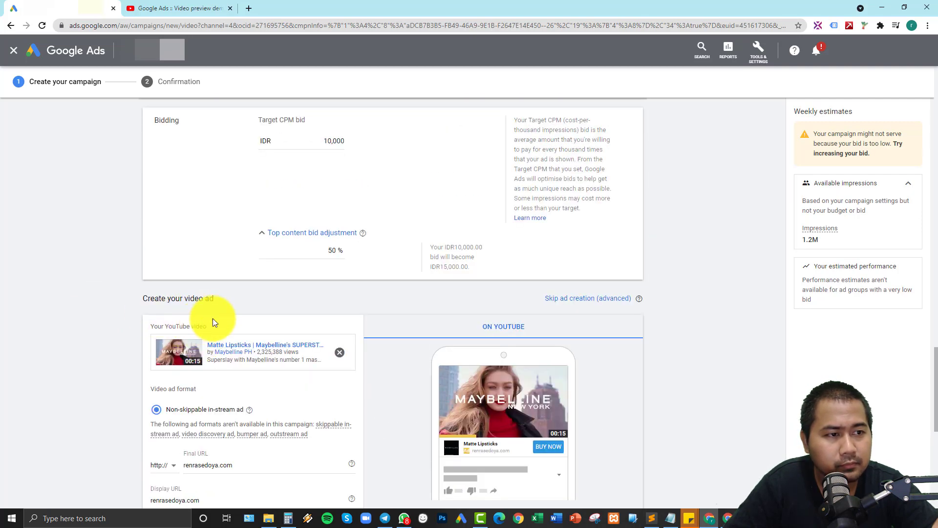
scroll(195, 320, down, 2)
click(162, 312)
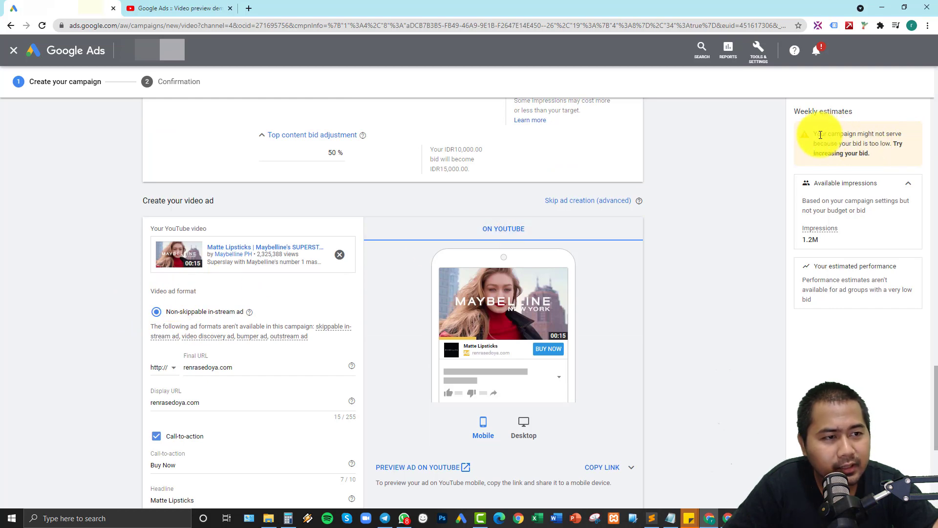
click(876, 144)
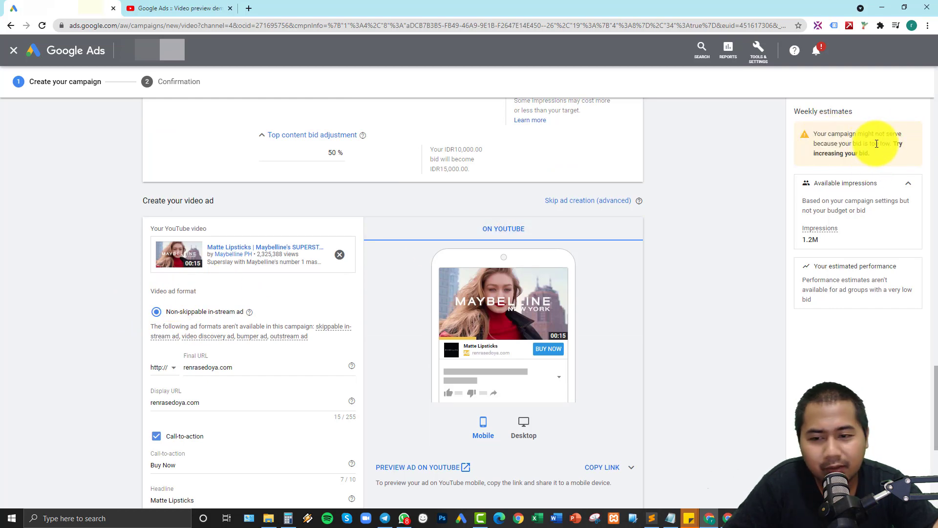
scroll(396, 258, up, 4)
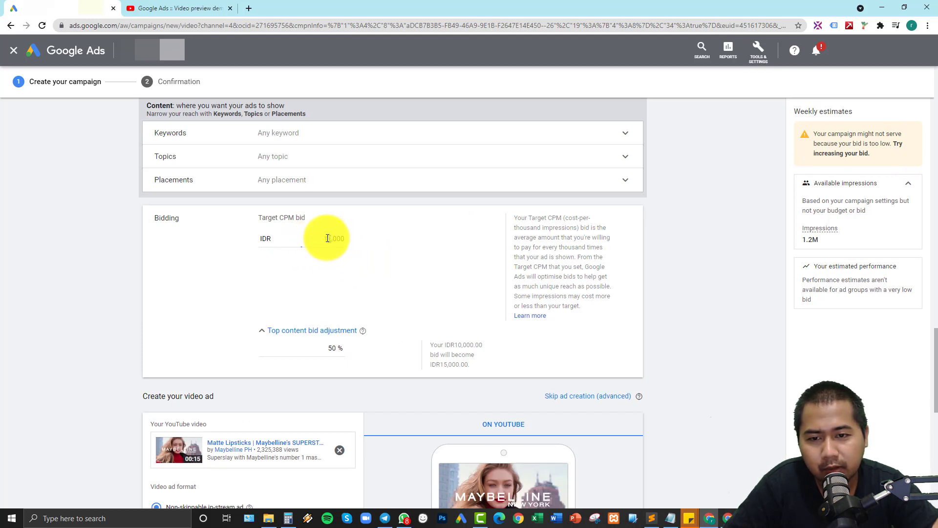
text(15000)
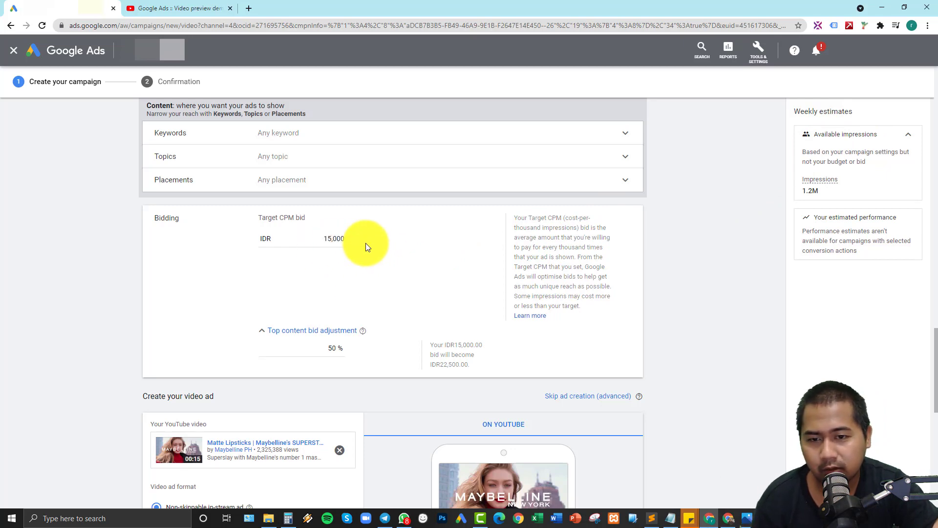
Step: Create the campaign with the current ad settings and continue to its ad groups
scroll(362, 324, down, 6)
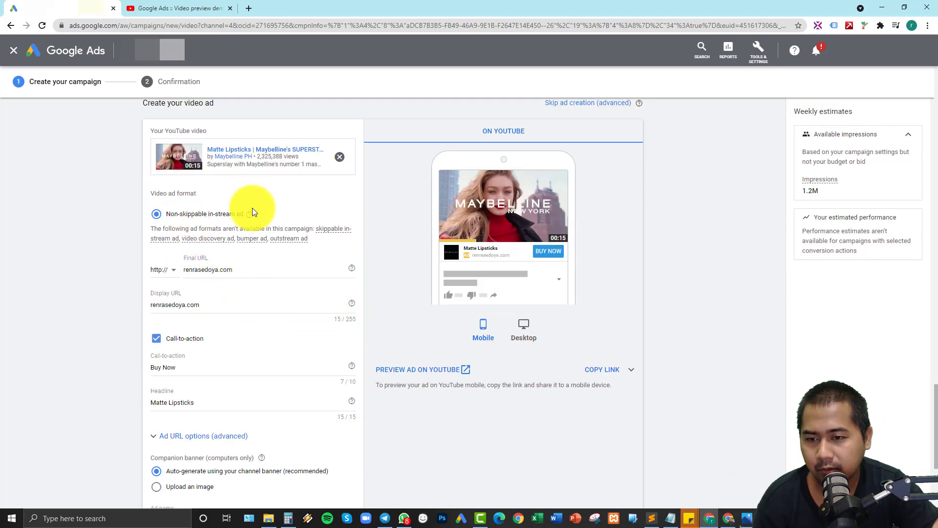
scroll(252, 213, down, 4)
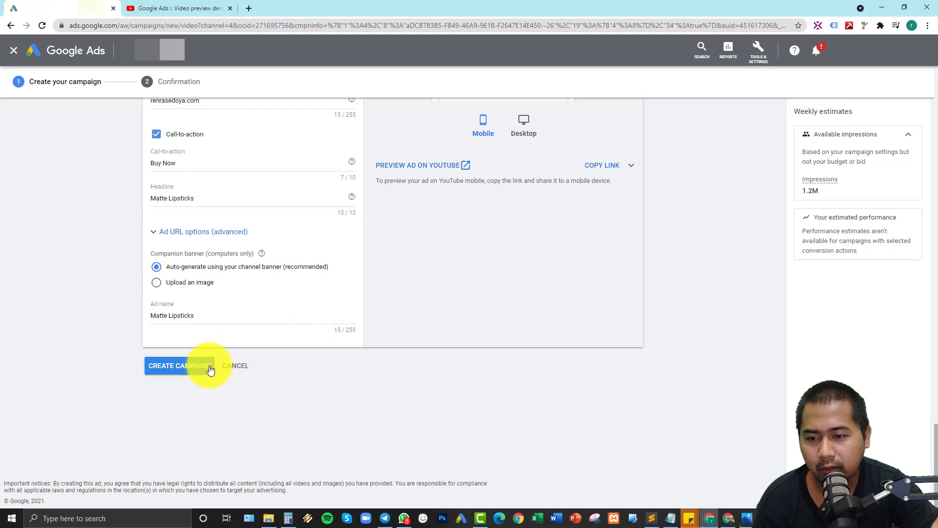
click(160, 368)
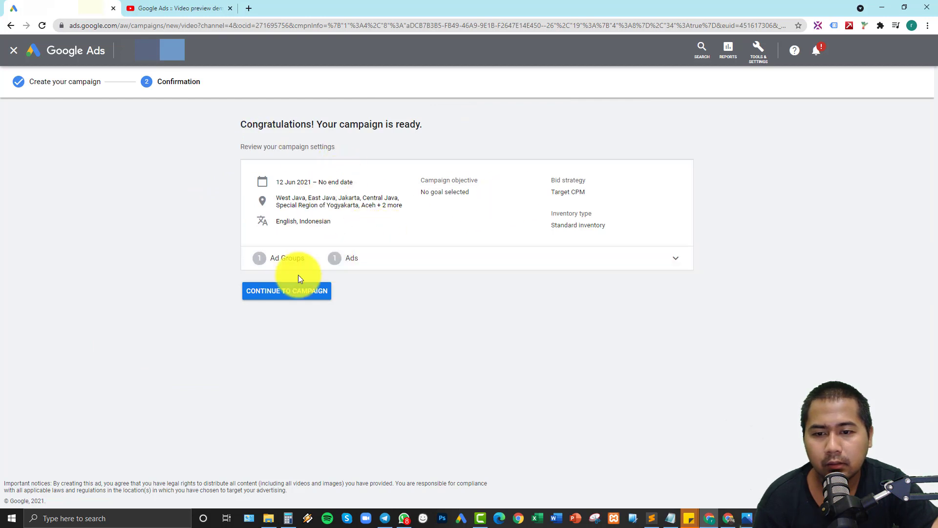
click(283, 293)
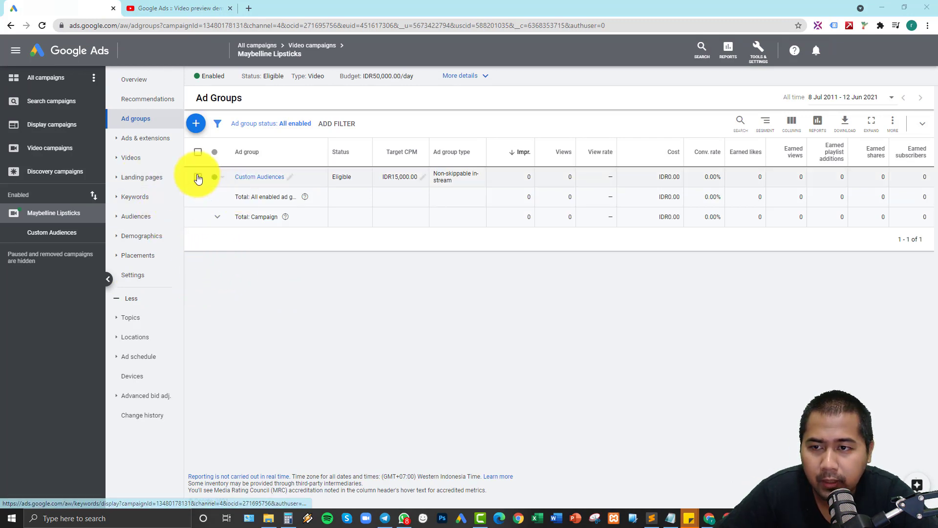
Step: Start a new ad group in the Maybelline Lipsticks campaign and browse the audience categories for its targeting
click(195, 125)
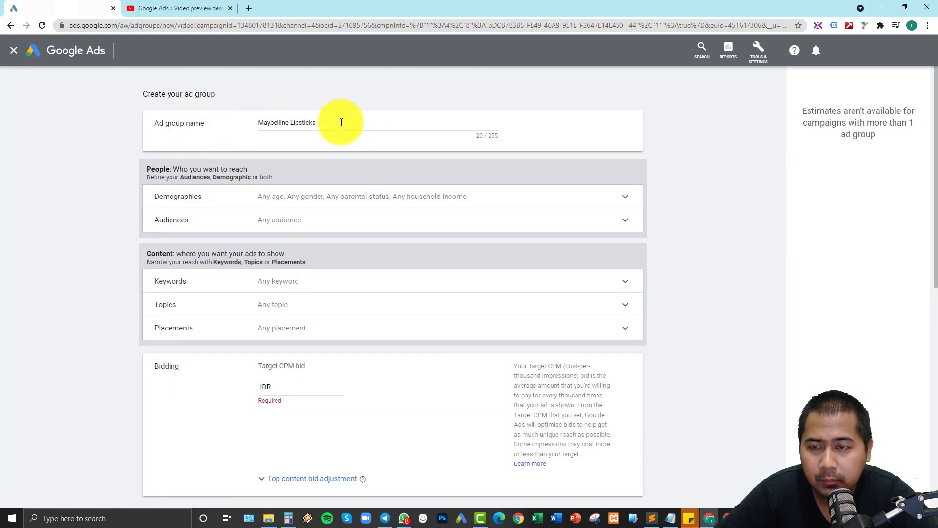
click(332, 122)
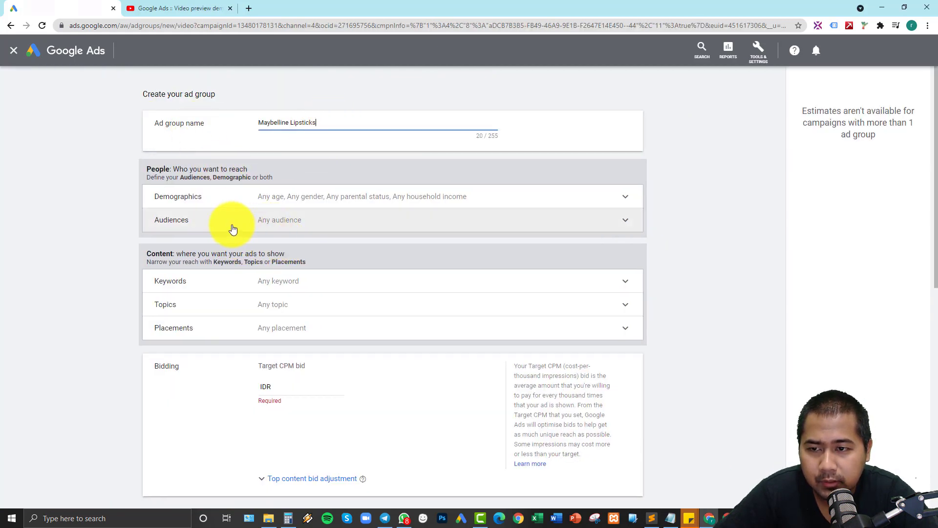
click(284, 221)
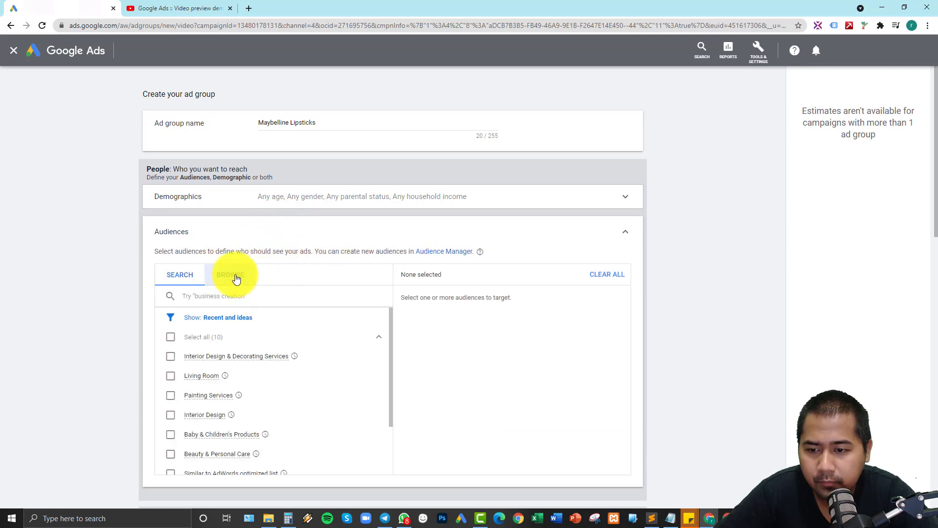
click(235, 277)
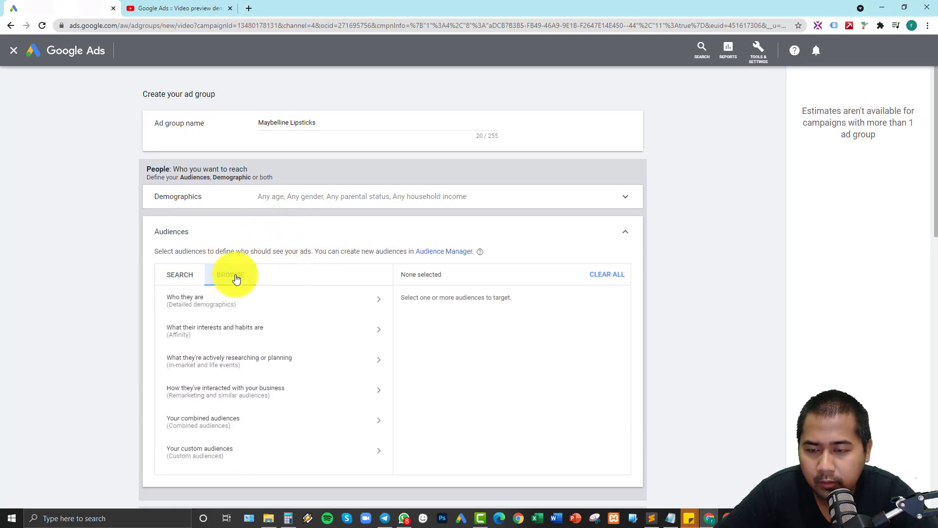
Step: Look through the affinity categories and the saved custom audiences, checking the details of the Maybelline Lipsticks audience
click(260, 331)
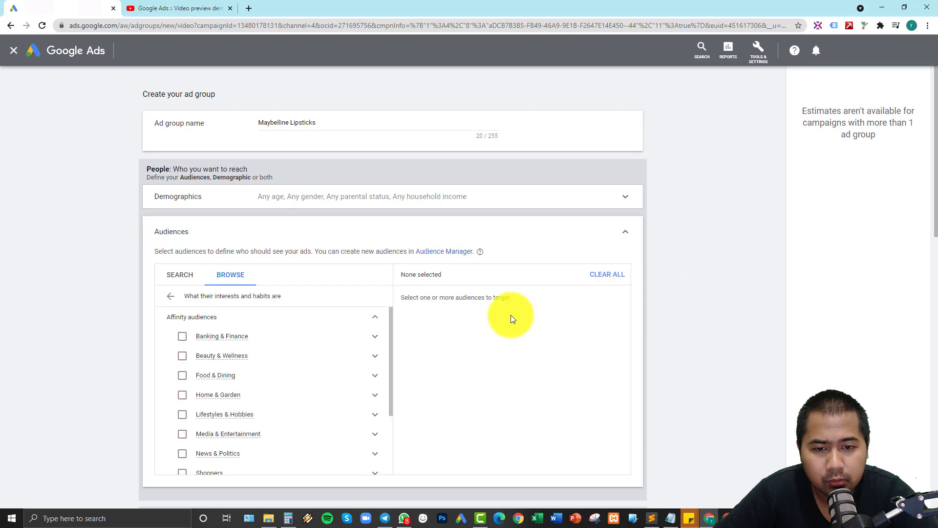
scroll(509, 315, down, 1)
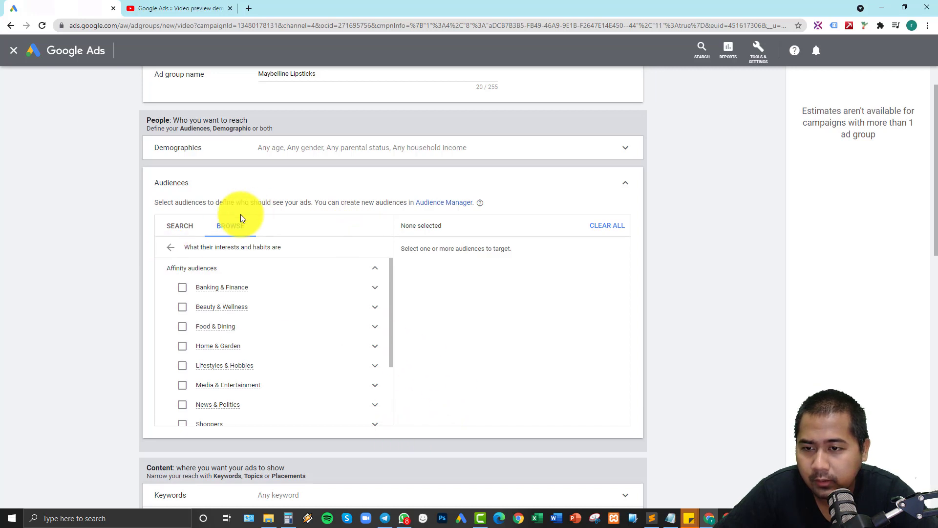
click(172, 249)
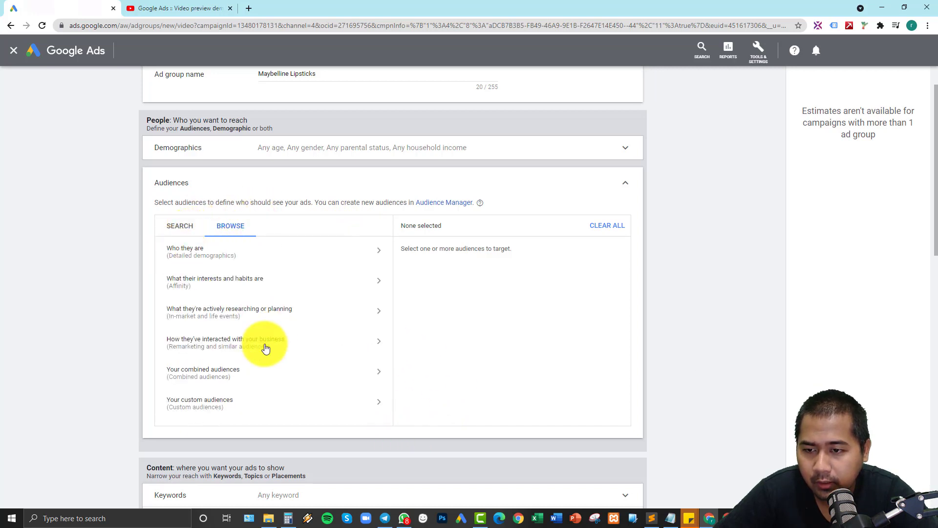
click(239, 408)
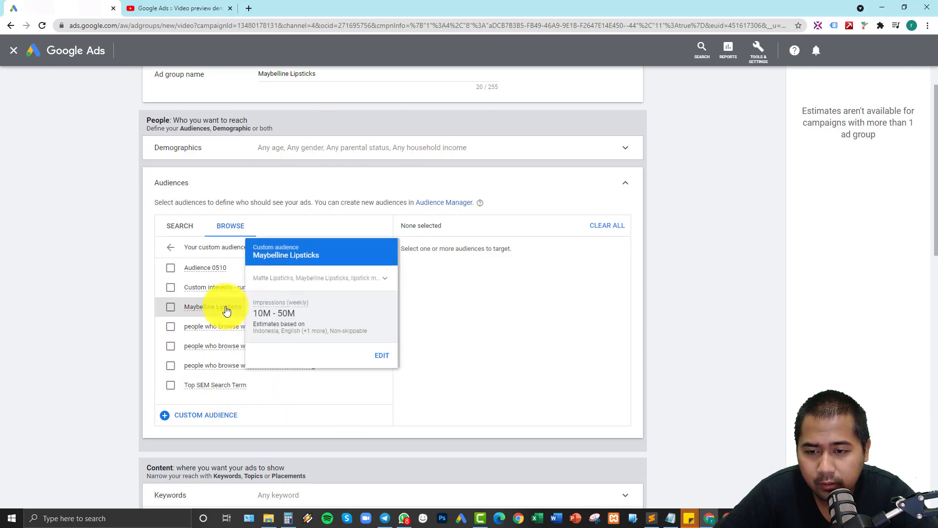
mouse_move(262, 306)
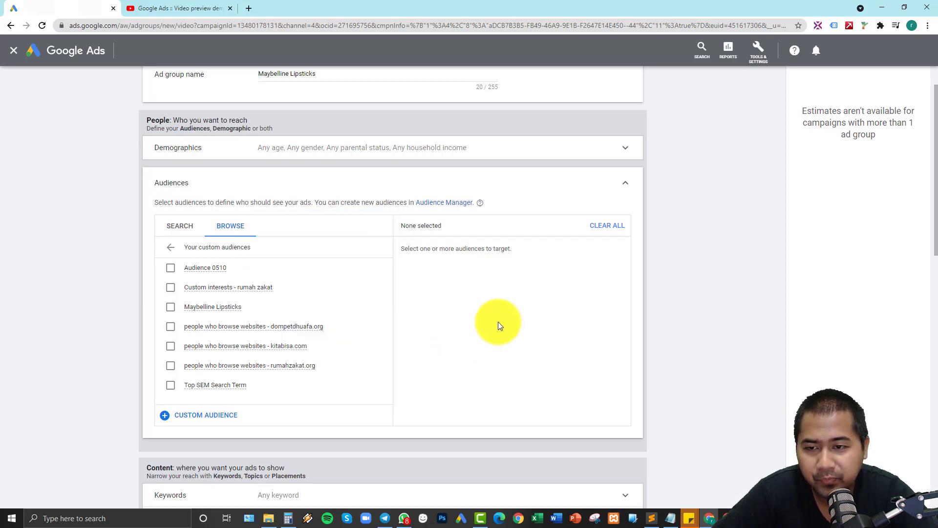
click(169, 254)
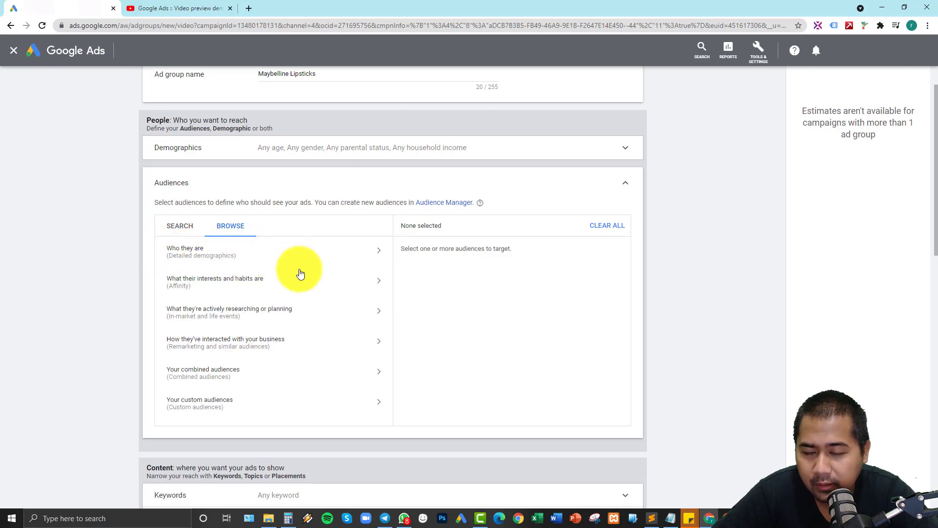
Step: Target the Beauty & Wellness affinity audience together with its Beauty Mavens and Frequently Visits Salons segments
click(245, 288)
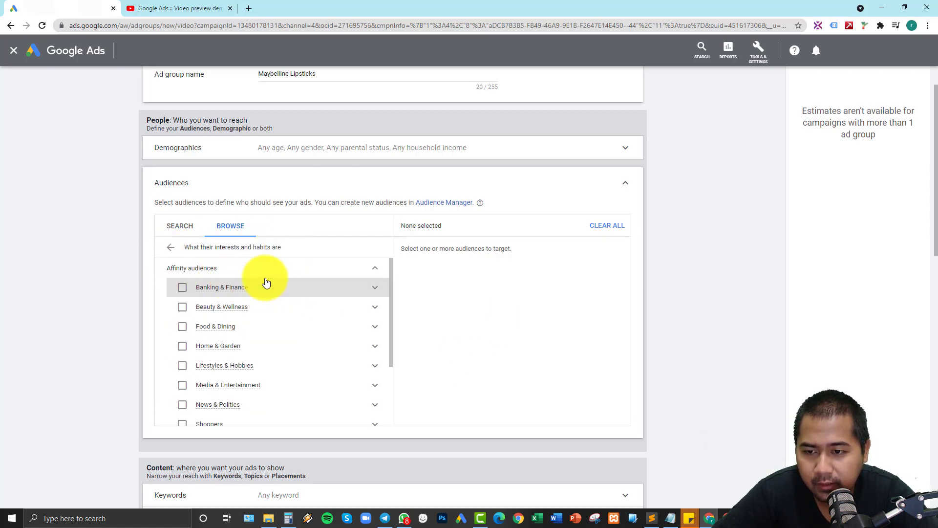
mouse_move(391, 289)
mouse_down()
mouse_move(395, 308)
mouse_move(395, 297)
mouse_up()
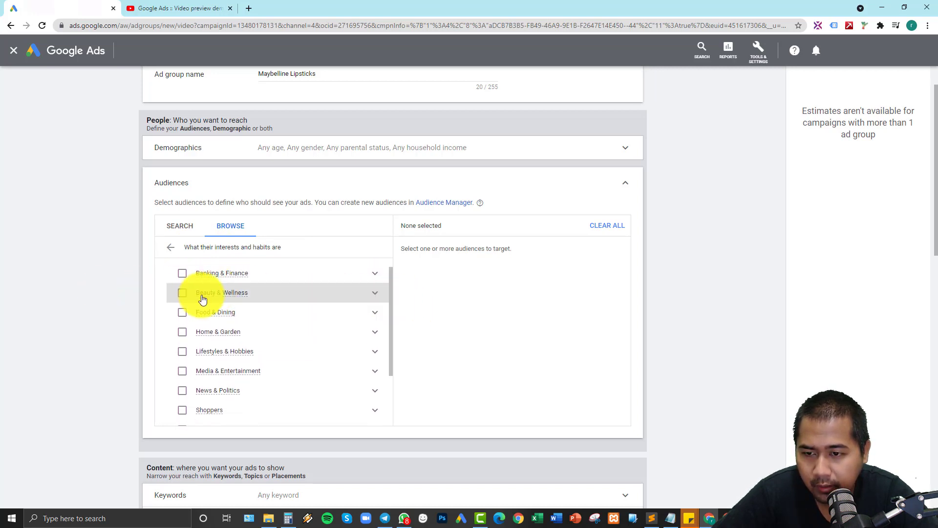
click(183, 294)
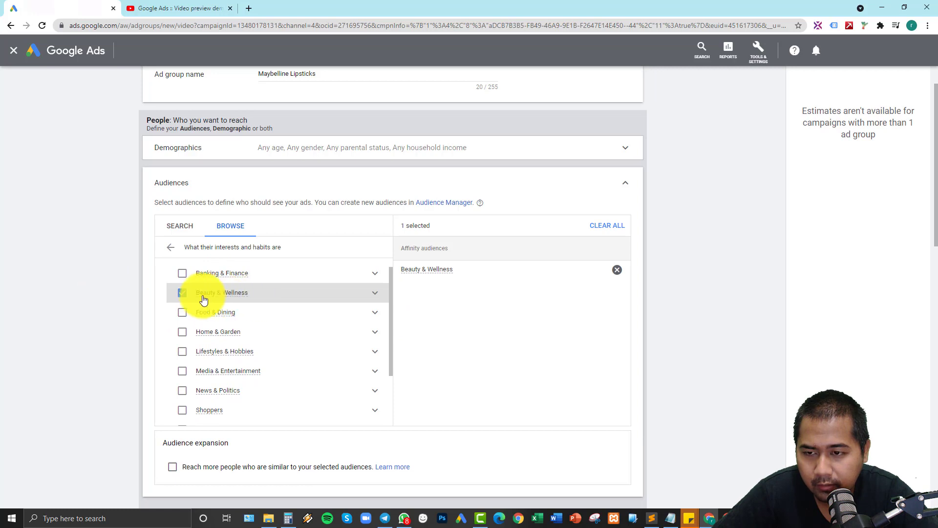
click(375, 296)
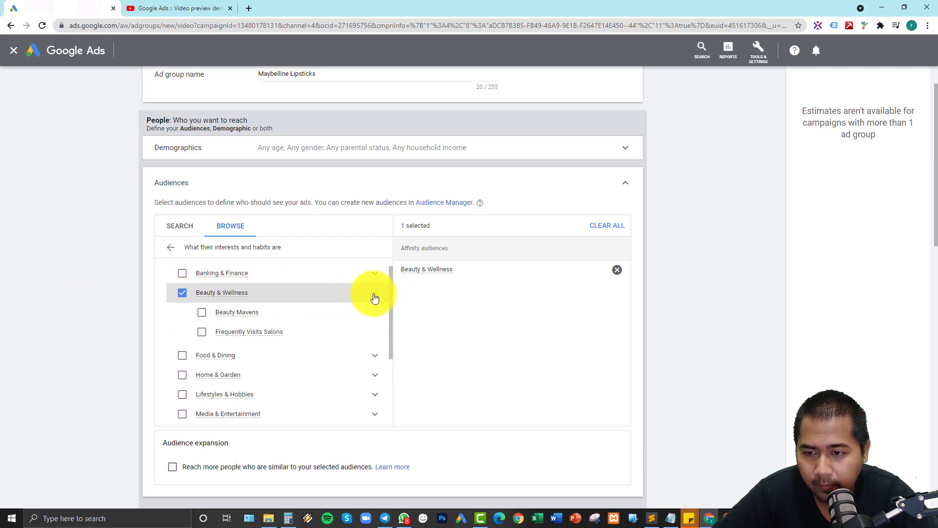
click(200, 313)
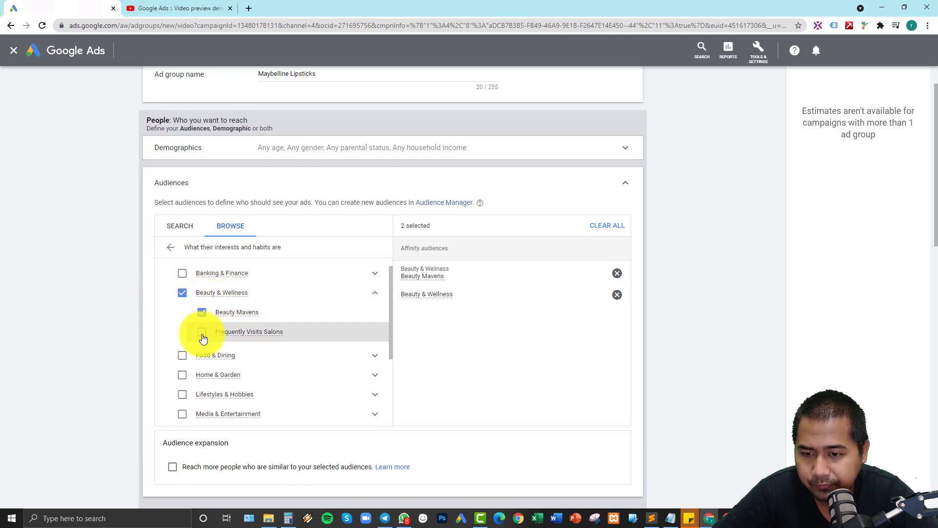
click(202, 334)
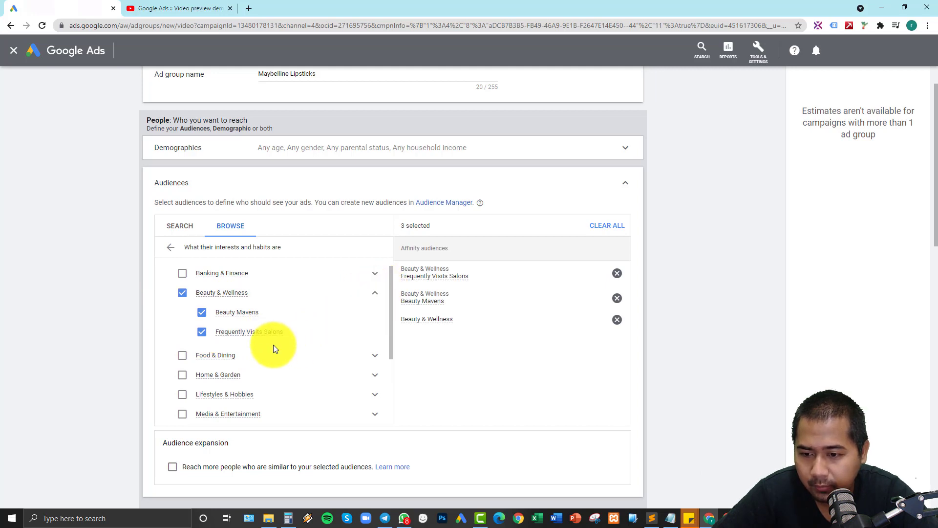
Step: Add the Shoppers affinity audience to the ad group's targeting without selecting any of its individual segments
scroll(272, 345, down, 1)
scroll(265, 338, down, 2)
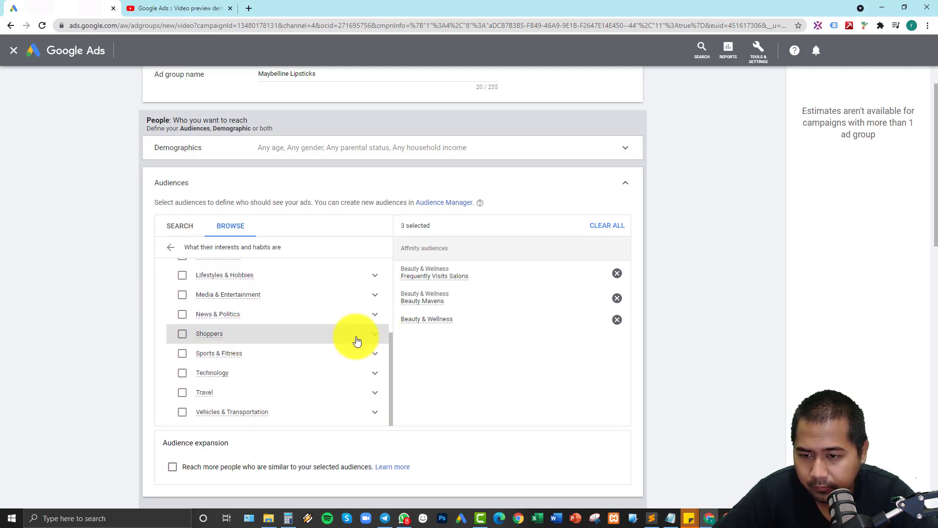
click(374, 336)
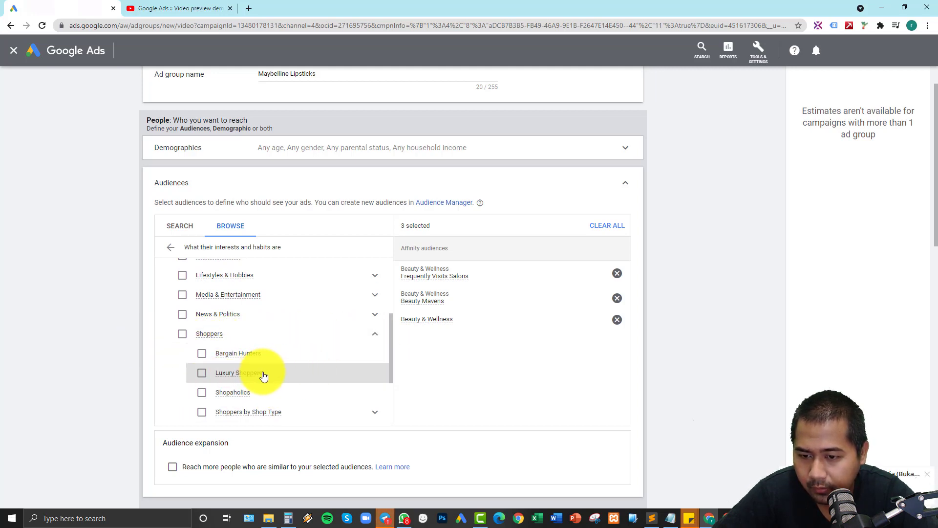
scroll(262, 373, down, 1)
click(189, 287)
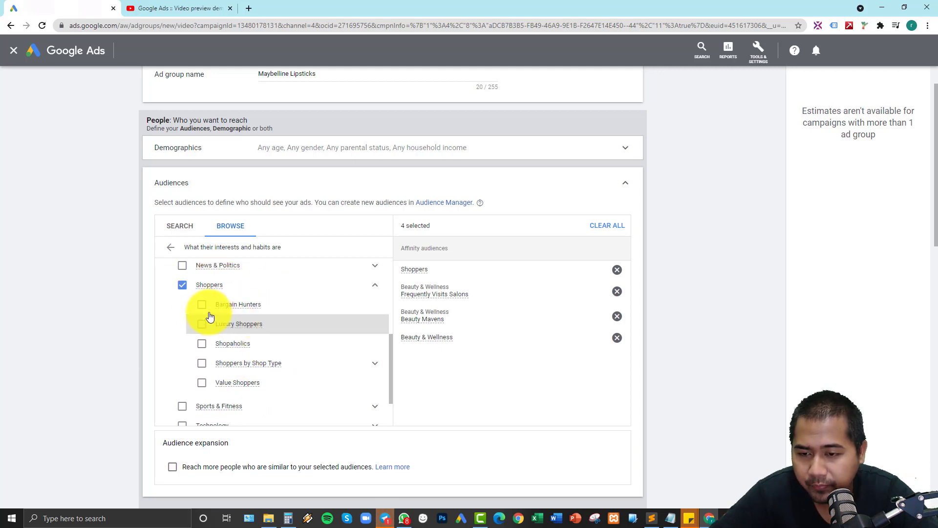
click(376, 287)
Step: Rename the ad group as Affinity audiences, copying the heading of the audience list
scroll(259, 366, down, 1)
scroll(280, 340, up, 3)
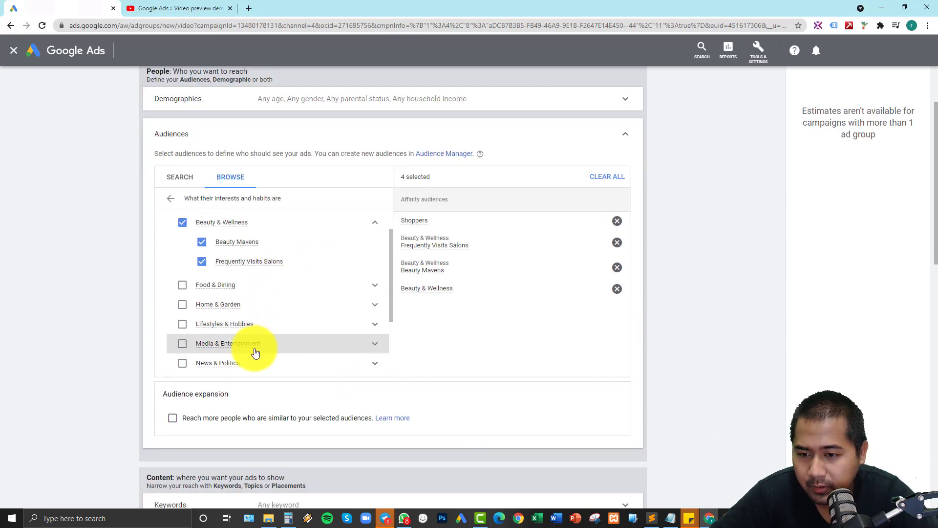
scroll(258, 328, up, 1)
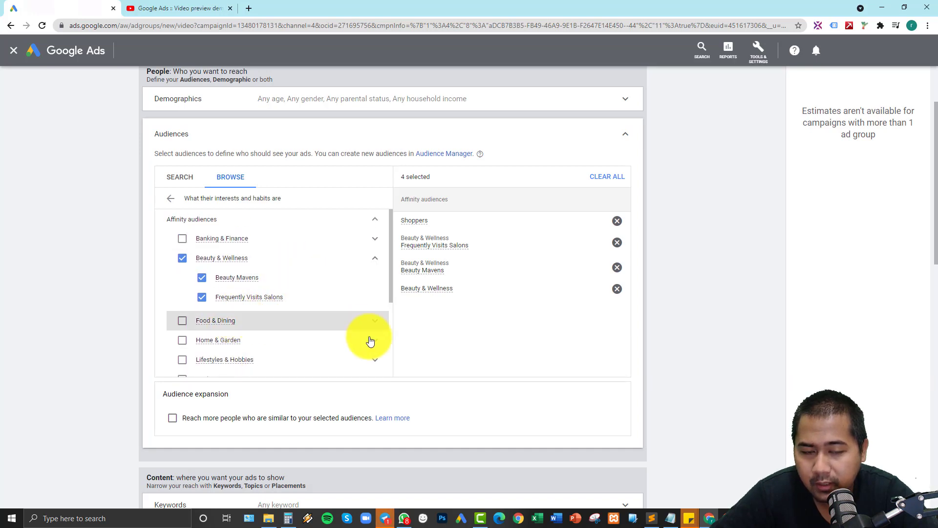
scroll(281, 320, up, 1)
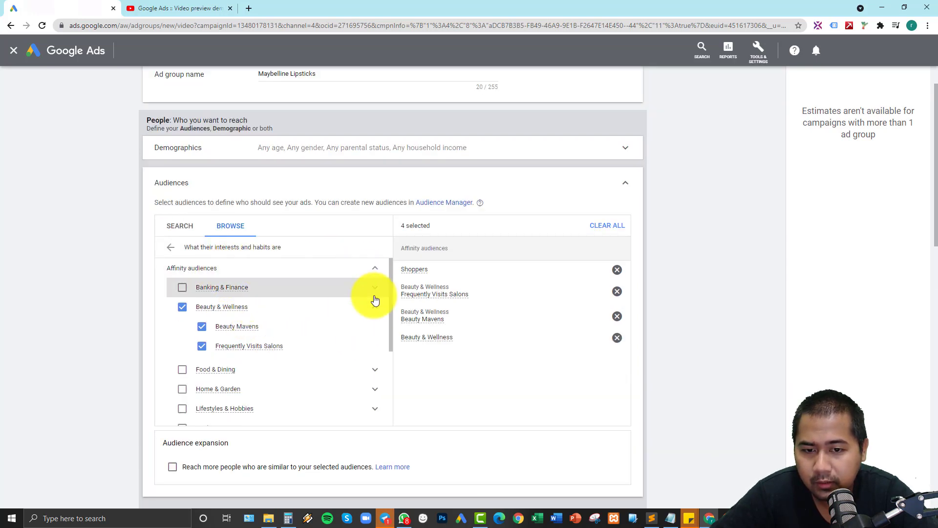
scroll(398, 319, up, 1)
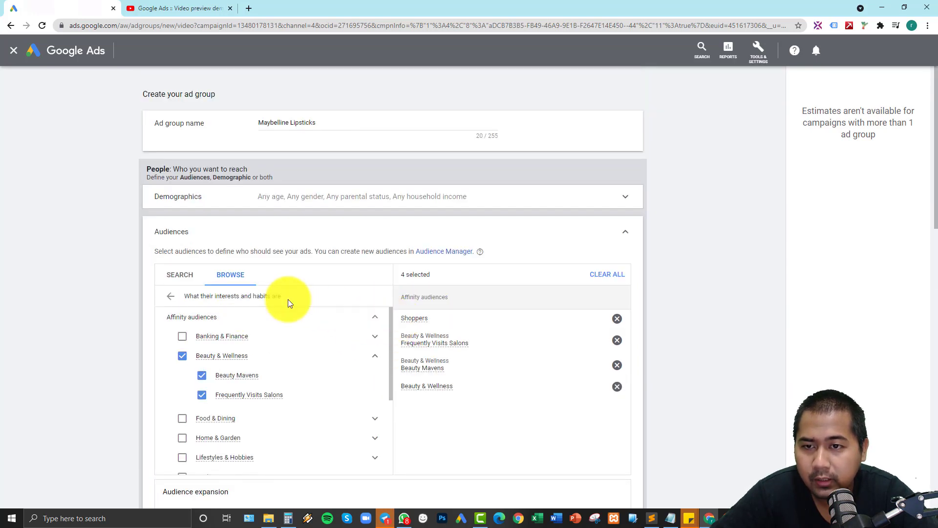
drag(169, 320, 221, 320)
key(ctrl+c)
triple_click(328, 123)
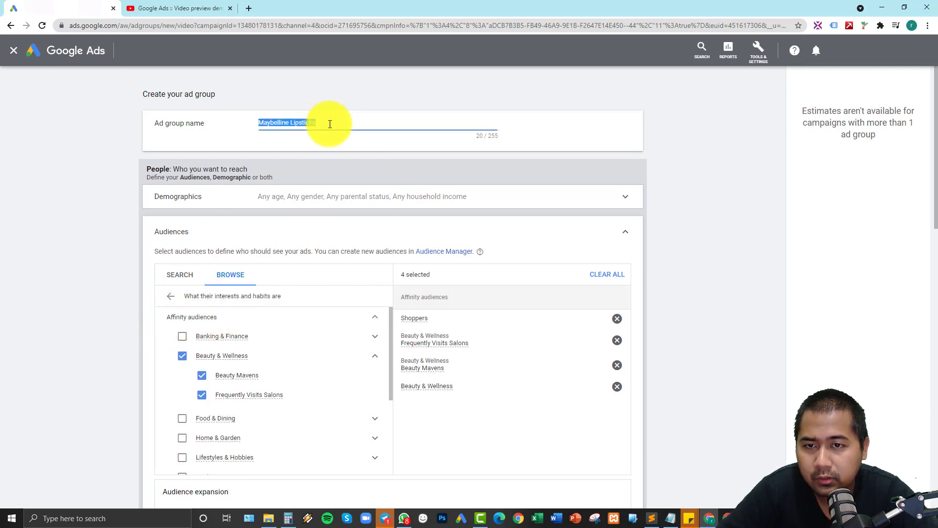
key(ctrl+v)
Step: Turn on audience expansion to reach more people similar to the selected audiences
scroll(313, 386, down, 3)
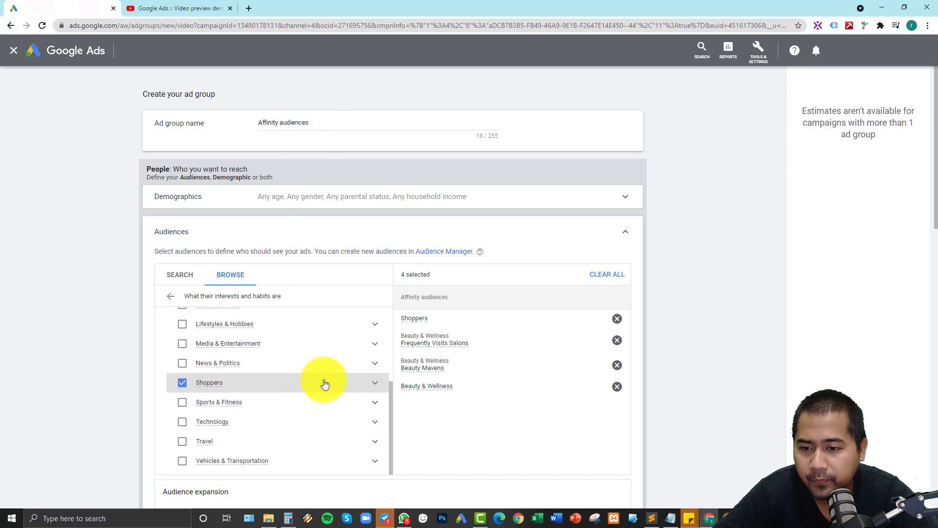
scroll(482, 415, down, 3)
scroll(442, 398, down, 3)
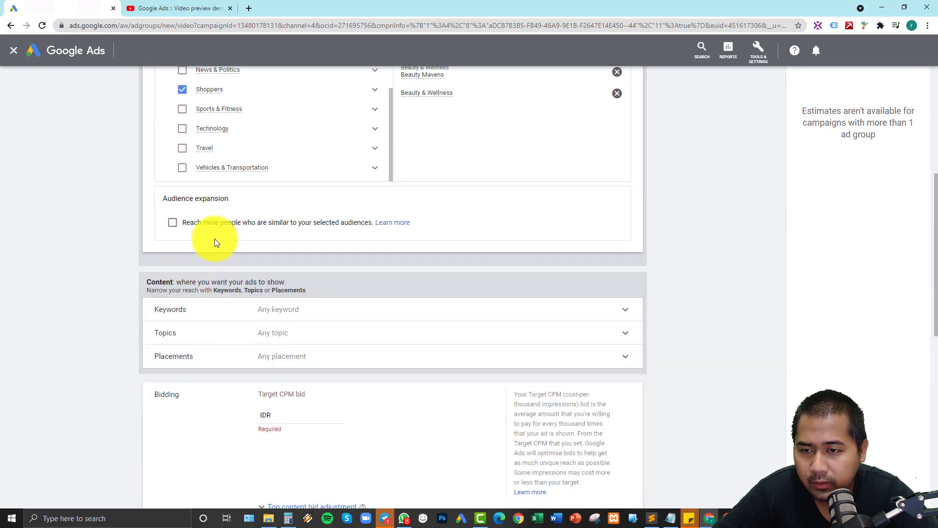
click(195, 228)
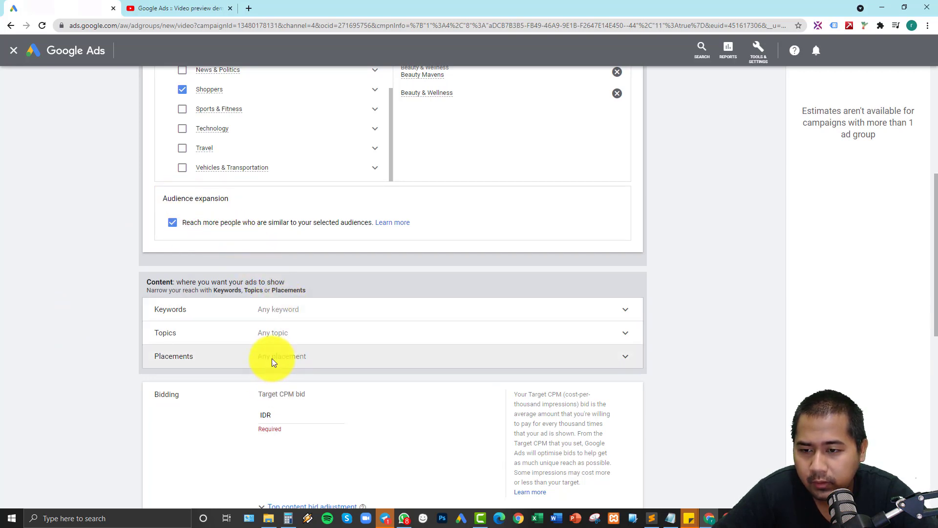
Step: Set the ad group's target CPM bid to IDR 15,000 and its top content bid adjustment to 50%
scroll(276, 359, down, 2)
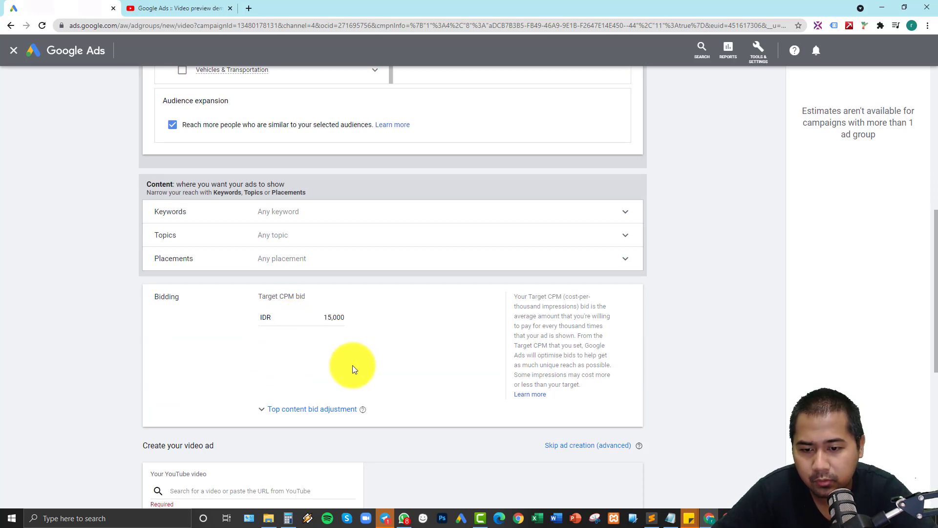
click(304, 409)
click(314, 432)
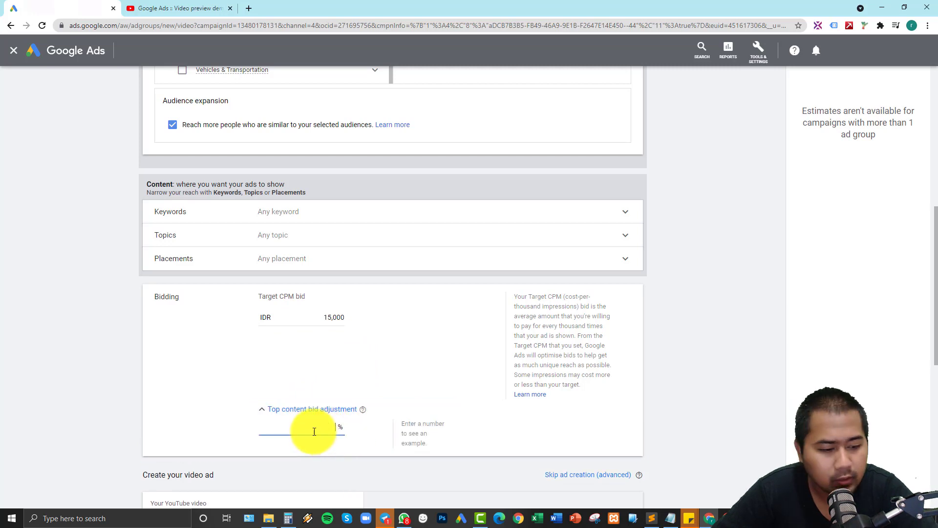
text(50)
click(453, 375)
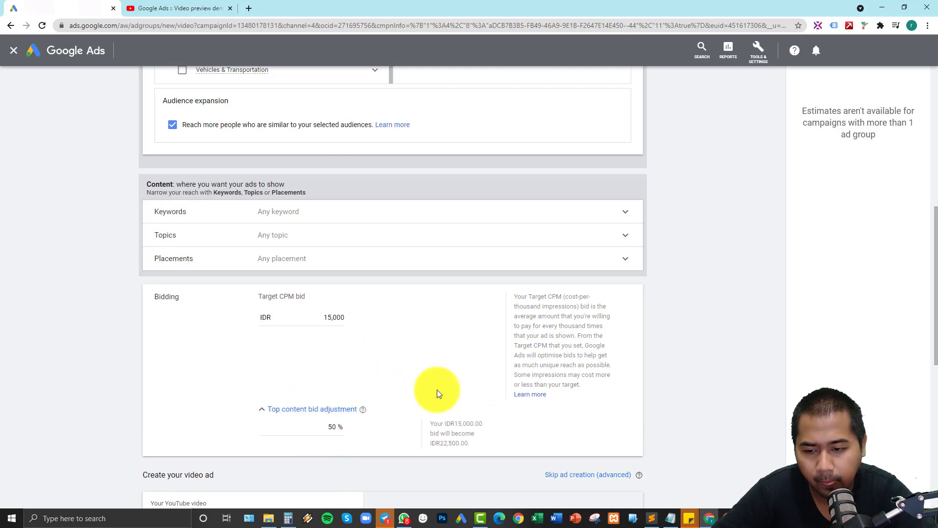
scroll(437, 390, down, 3)
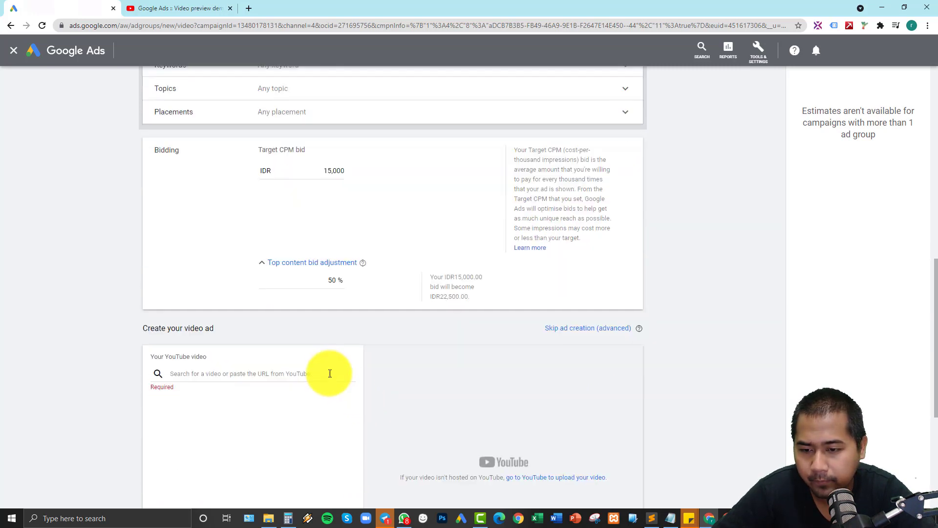
Step: Use the Maybelline Matte Lipsticks YouTube link saved in Notepad as the ad group's video ad
click(670, 518)
drag(394, 94, 145, 96)
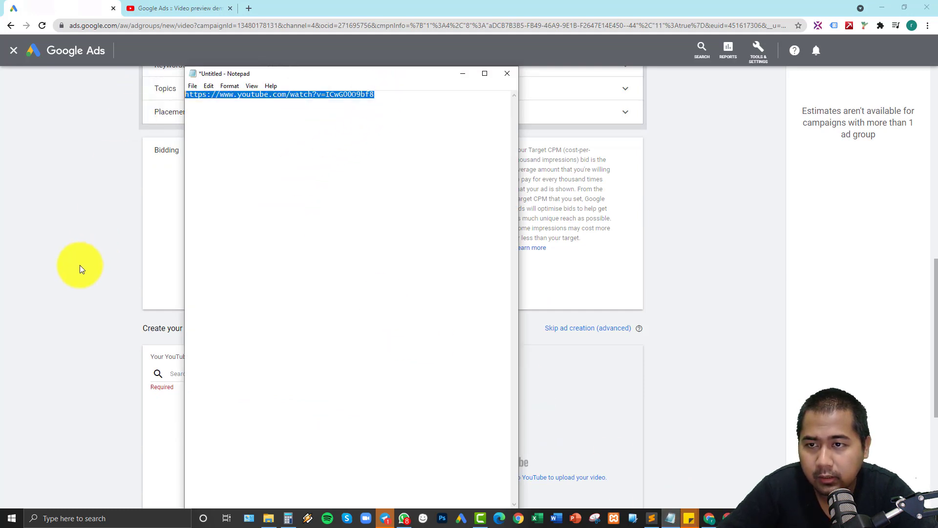
click(81, 265)
key(ctrl+v)
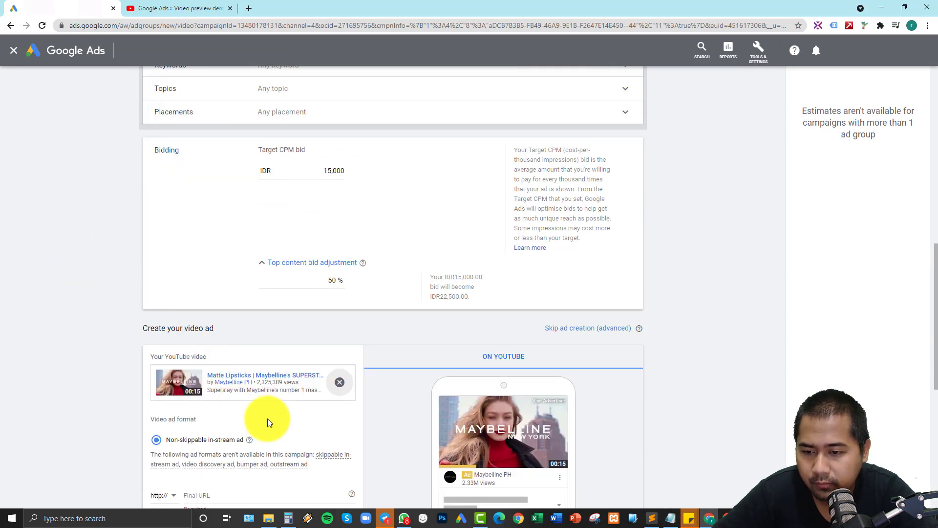
Step: Set the video ad's final URL to renrasedoya.com
scroll(266, 419, down, 3)
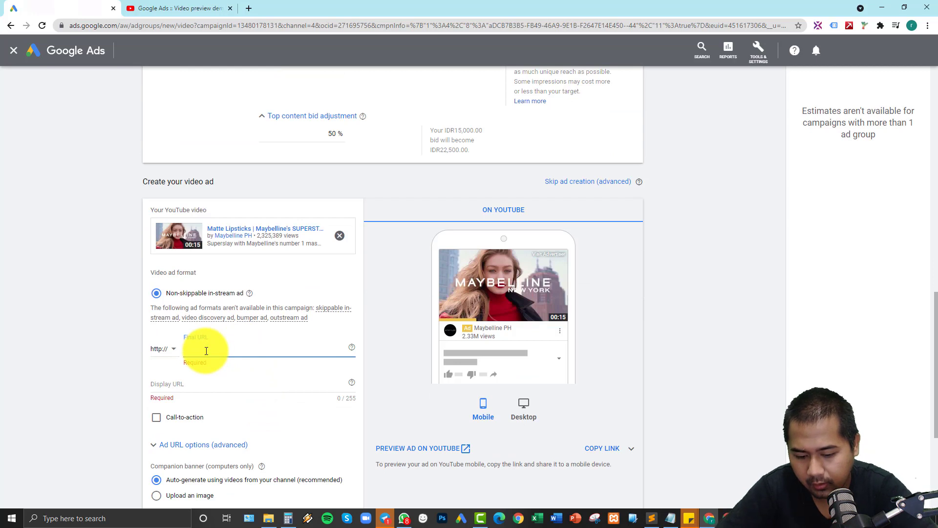
text(renrasedoya)
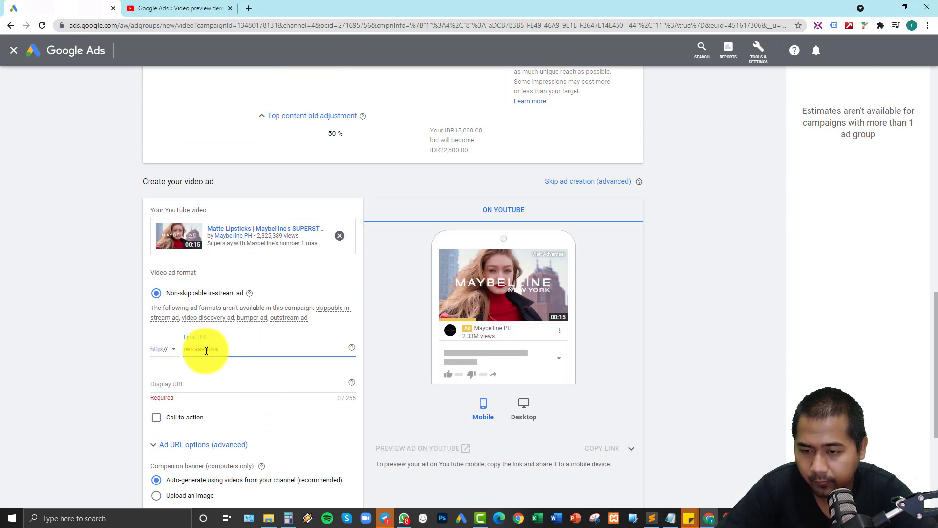
click(113, 370)
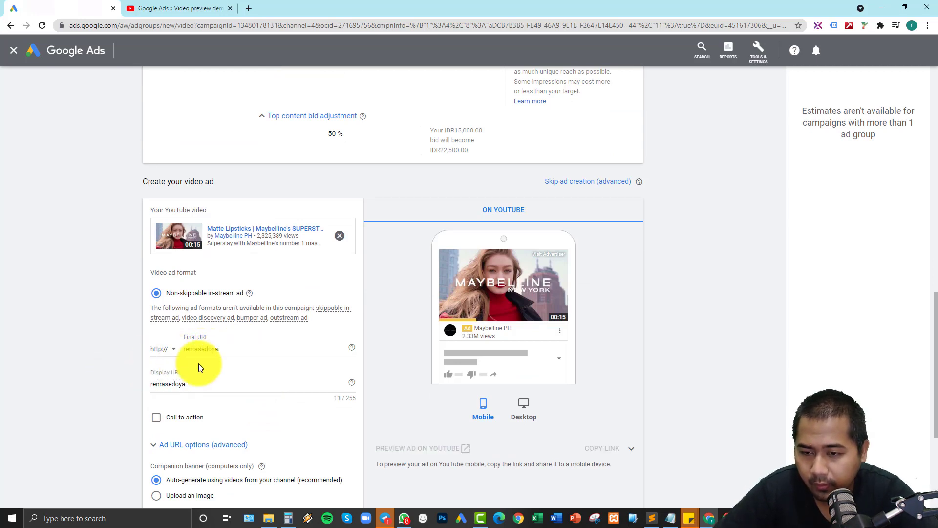
click(209, 347)
double_click(210, 347)
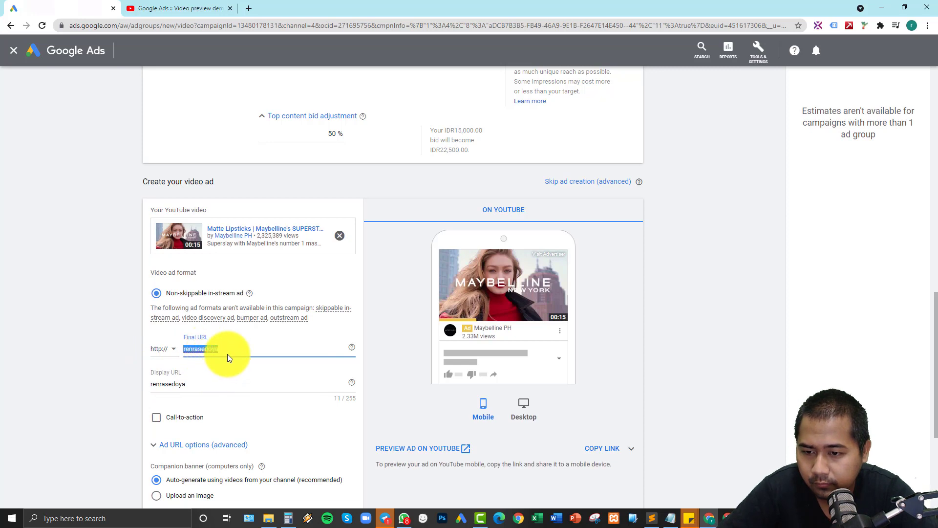
click(229, 347)
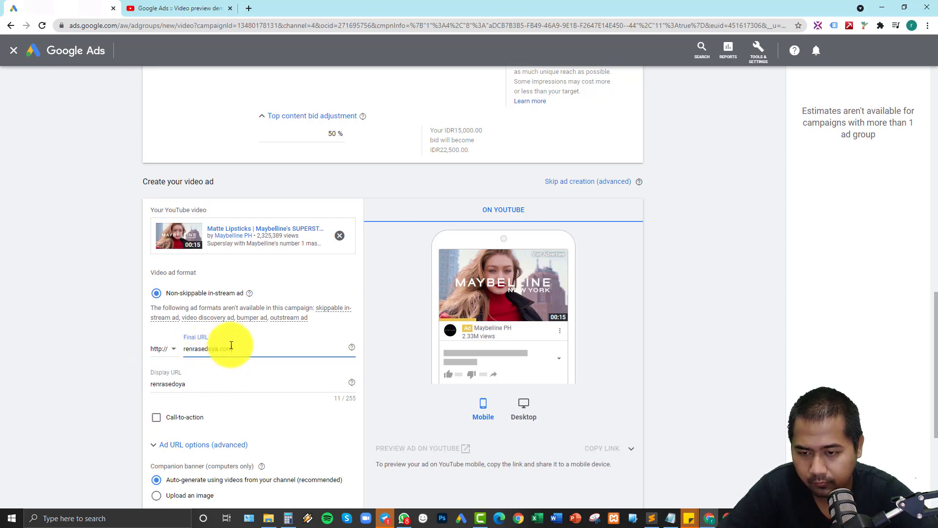
Step: Copy the complete final URL into the display URL so it reads renrasedoya.com
key(ctrl+a)
key(ctrl+c)
click(204, 386)
key(ctrl+a)
key(ctrl+v)
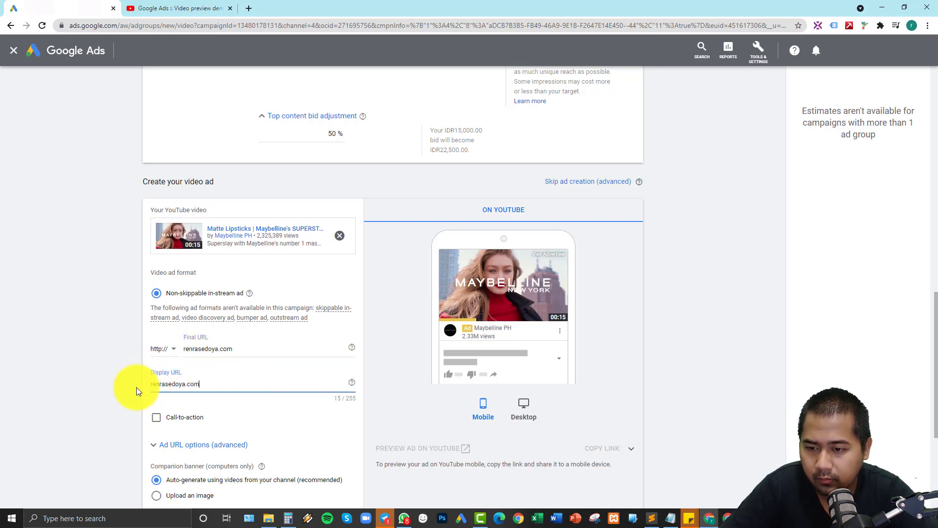
click(84, 378)
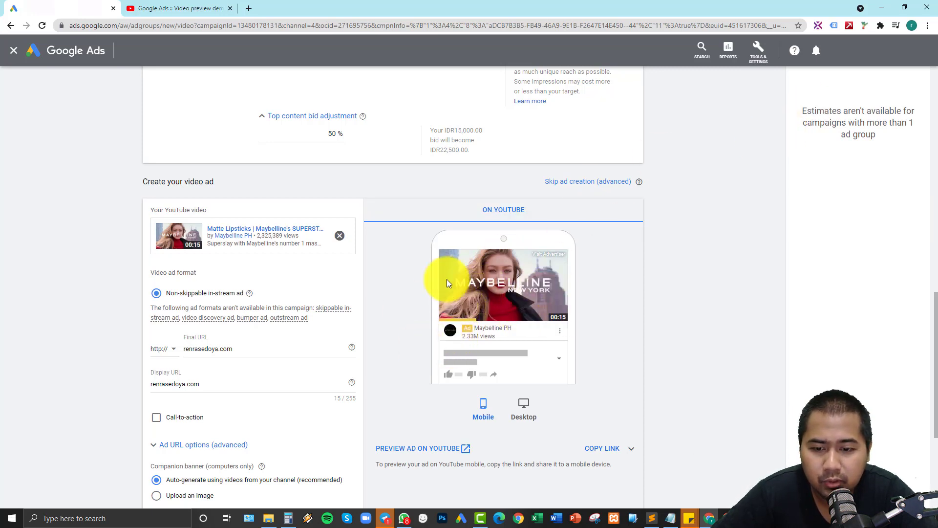
scroll(345, 347, down, 5)
scroll(221, 339, up, 2)
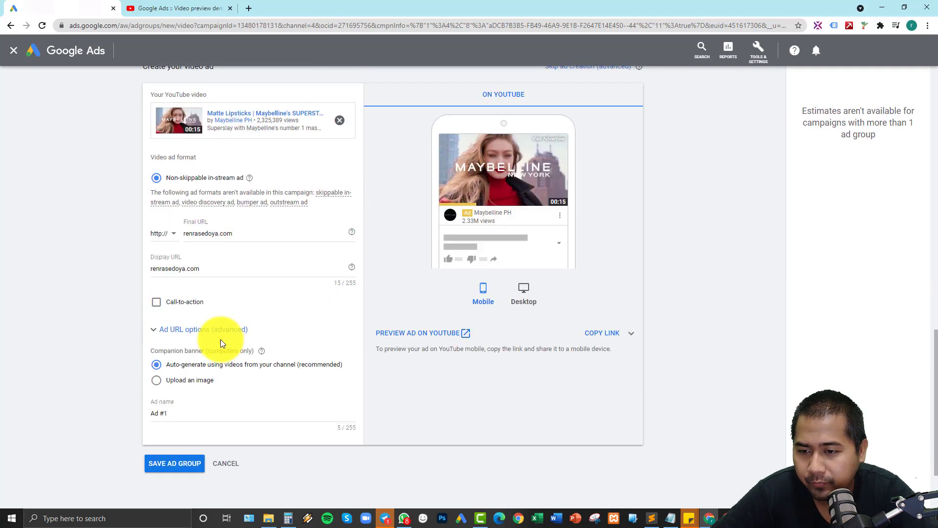
scroll(211, 274, up, 7)
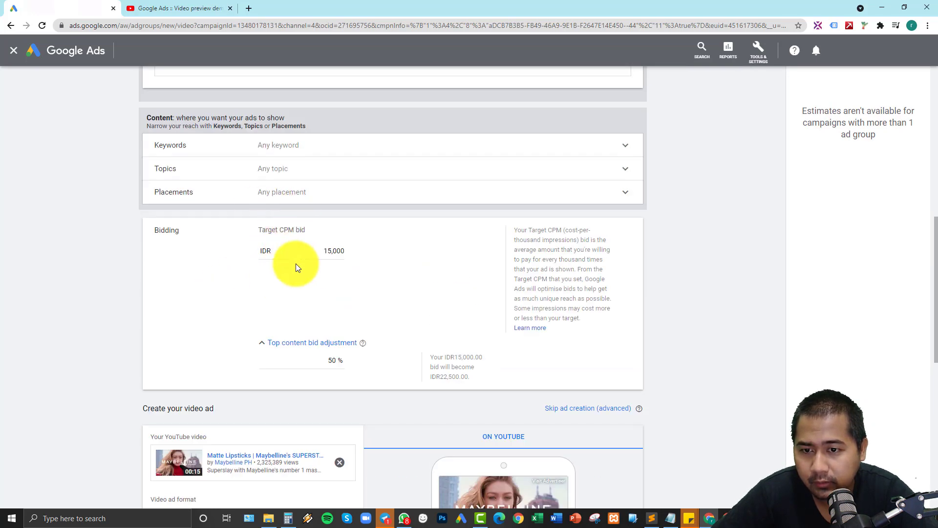
scroll(296, 267, up, 5)
scroll(314, 258, up, 1)
scroll(329, 289, down, 14)
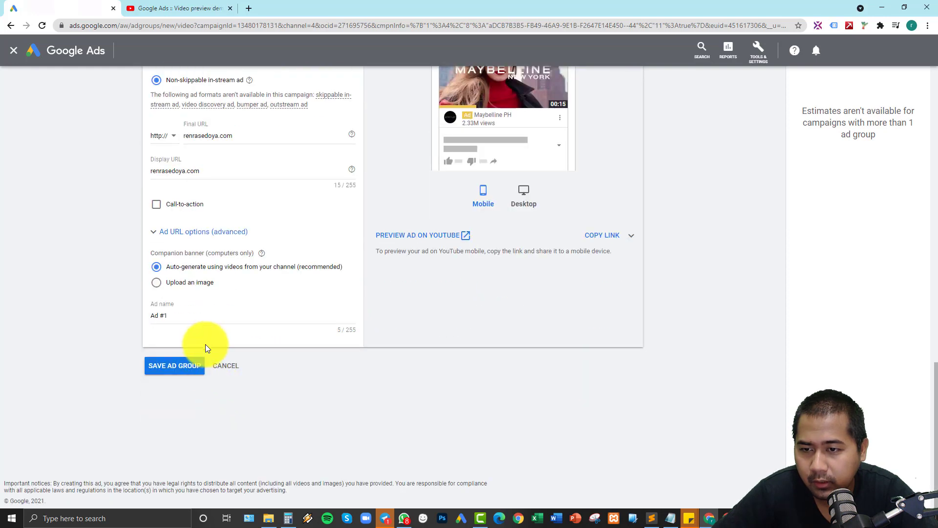
triple_click(199, 317)
key(ctrl+v)
Step: Name the ad Affinity audiences by copying the ad group's name, and save the ad group
scroll(310, 291, up, 10)
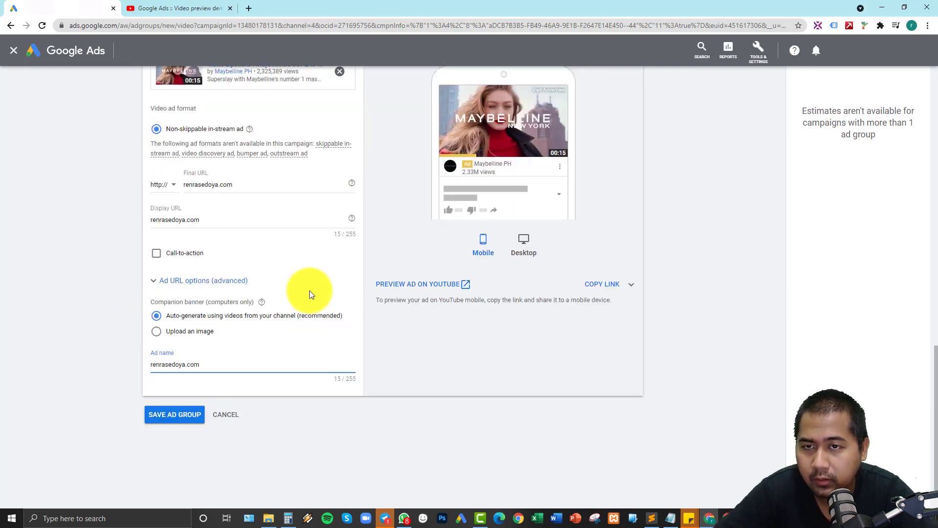
scroll(352, 284, up, 7)
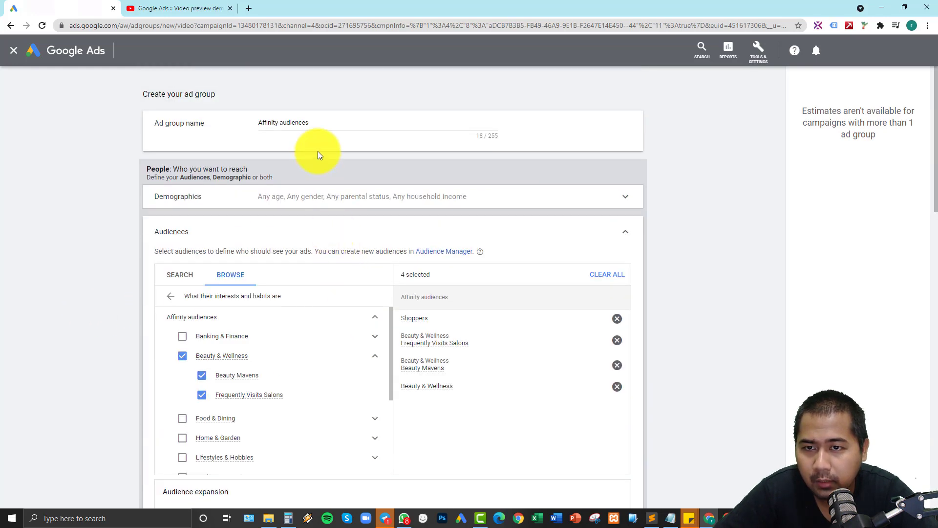
key(ctrl+a)
click(331, 122)
key(ctrl+a)
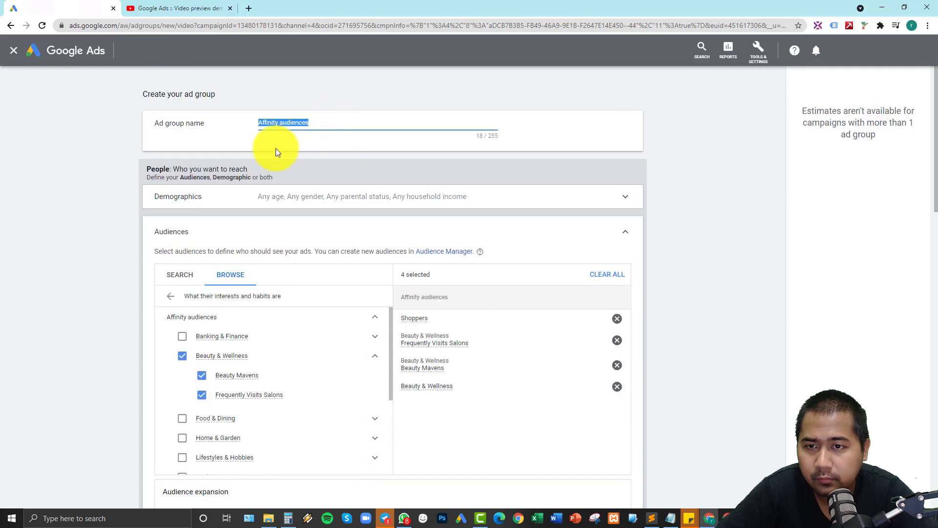
scroll(308, 395, down, 15)
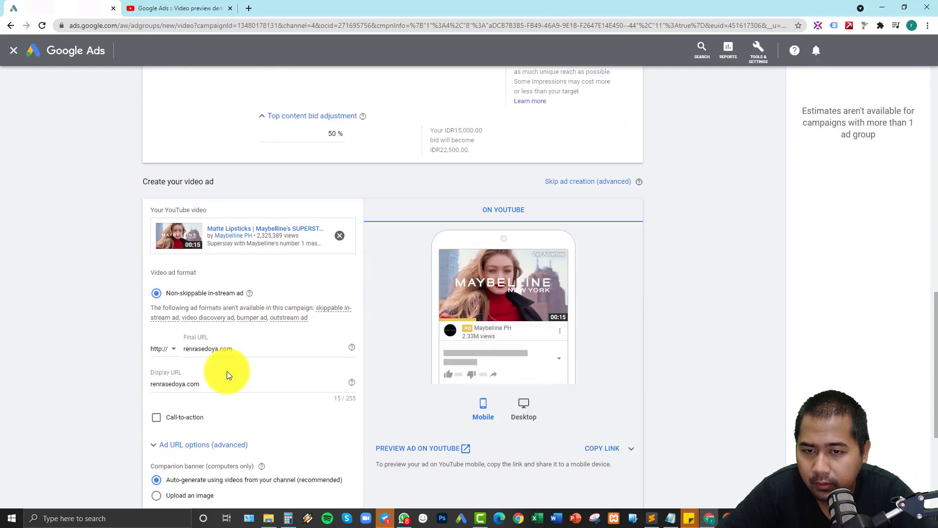
click(207, 317)
key(ctrl+a)
key(ctrl+v)
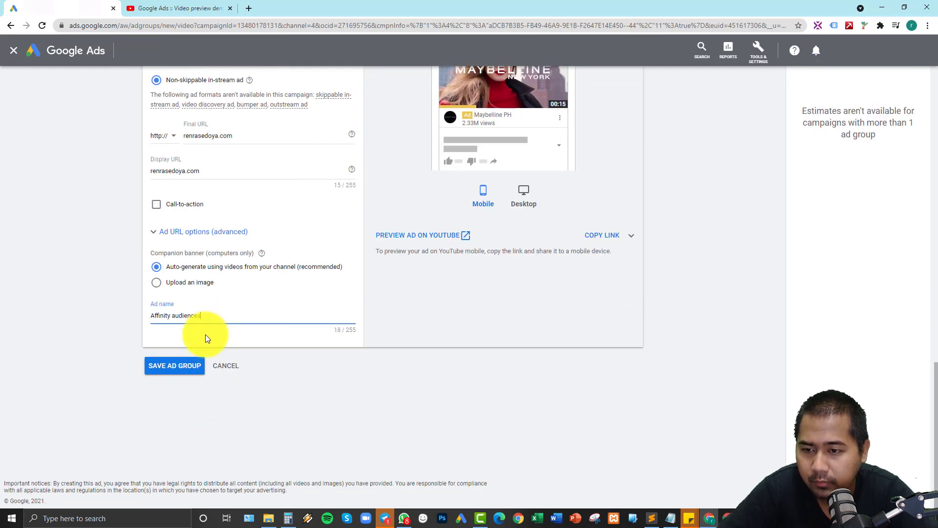
scroll(213, 337, up, 3)
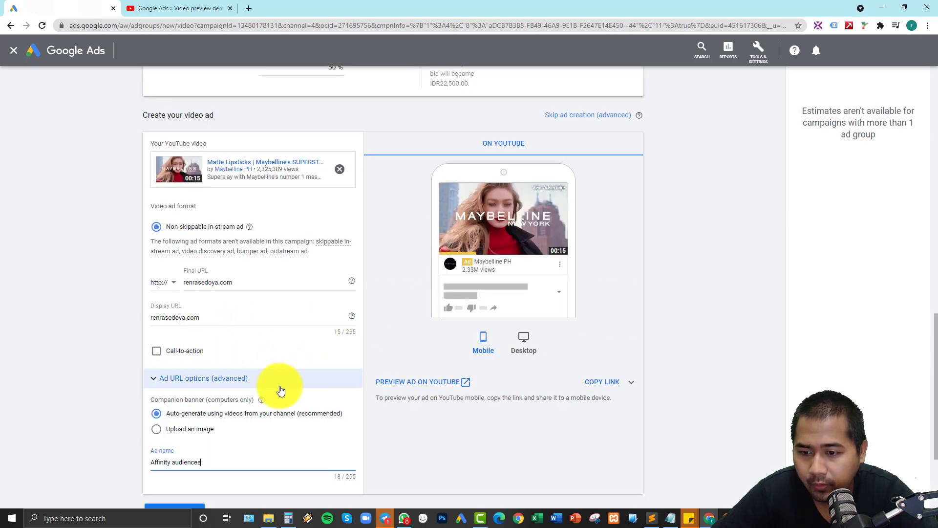
scroll(278, 392, down, 3)
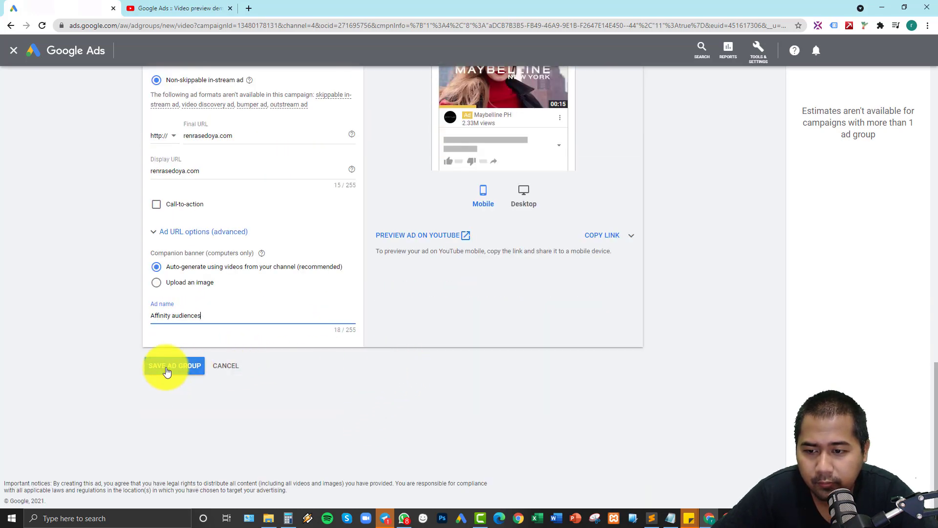
click(167, 371)
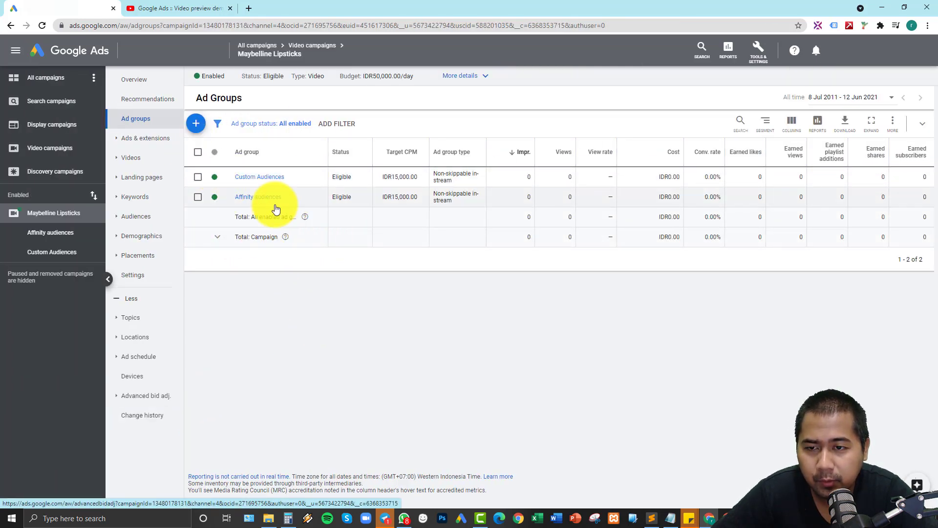
Step: Start a new ad group in the Maybelline Lipsticks campaign and name it In Market
click(199, 127)
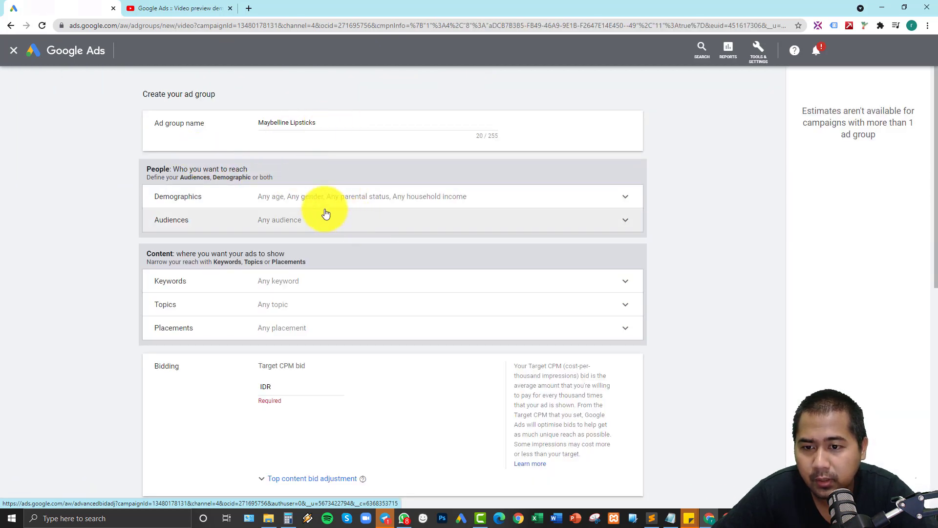
click(323, 121)
key(ctrl+a)
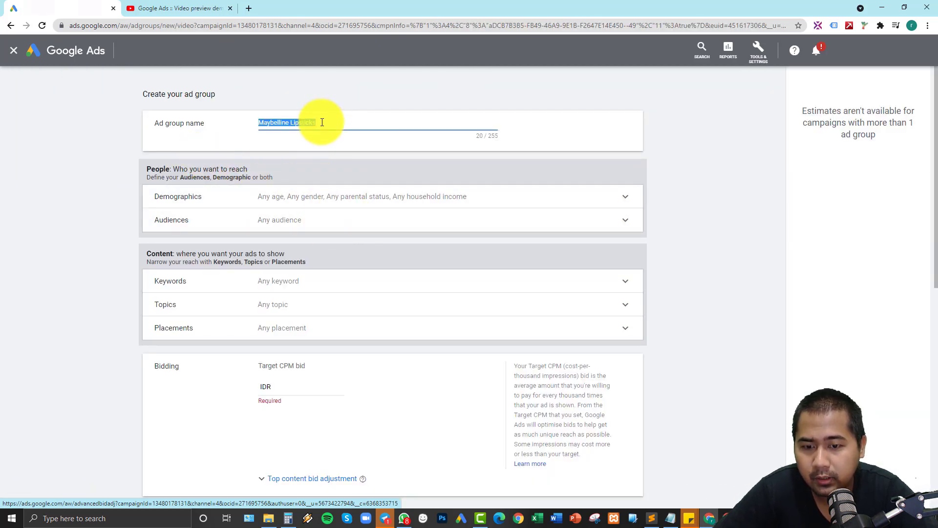
text(l)
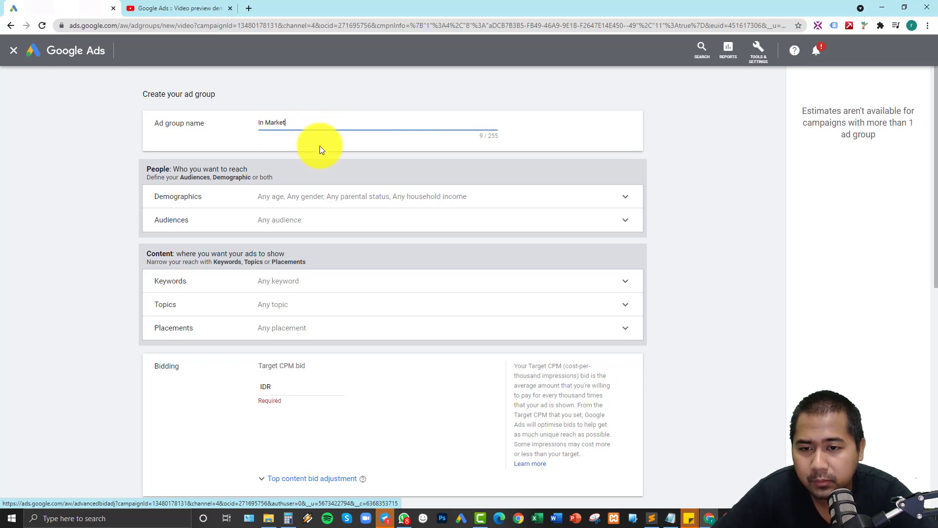
Step: Limit the In Market ad group's gender targeting to Female by excluding Male and Unknown
click(306, 202)
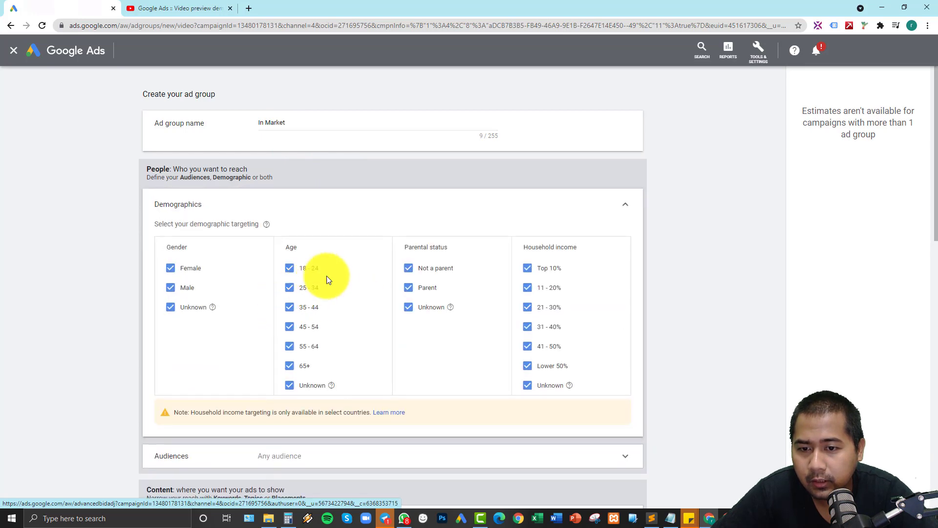
click(625, 204)
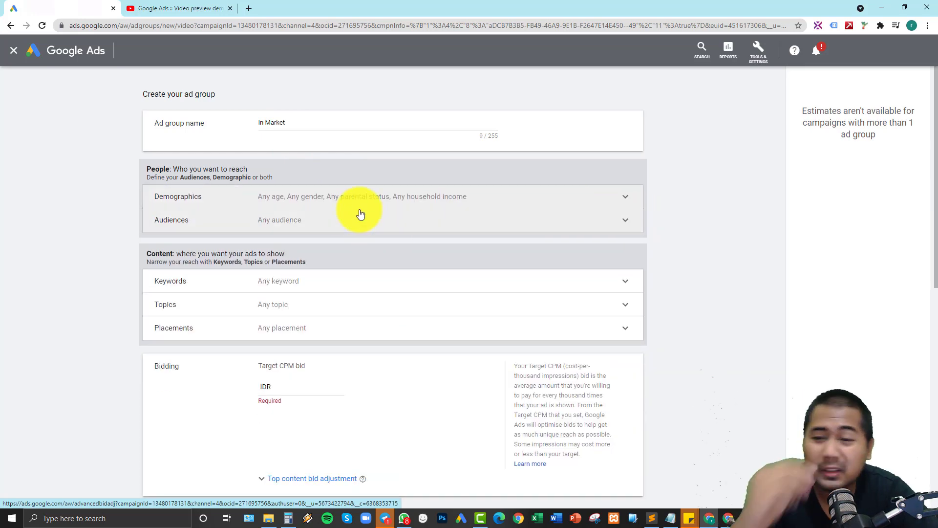
click(252, 202)
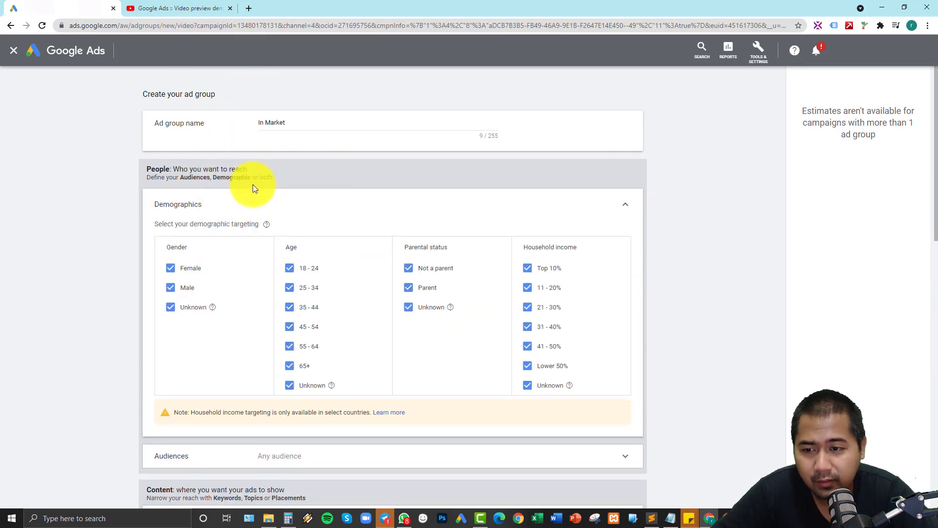
click(186, 290)
click(189, 308)
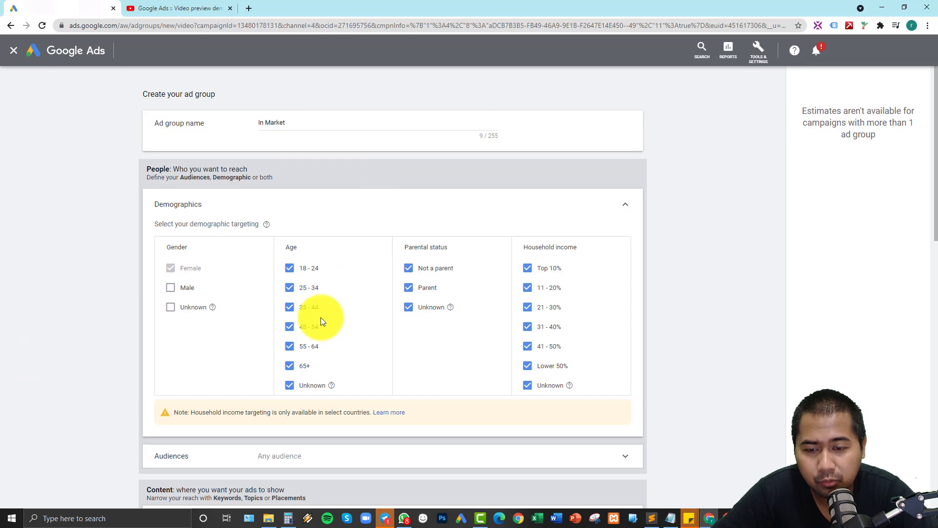
Step: Limit the age targeting to 18 - 44 by excluding 45 - 54, 55 - 64, 65+ and Unknown
click(312, 386)
click(306, 365)
click(307, 346)
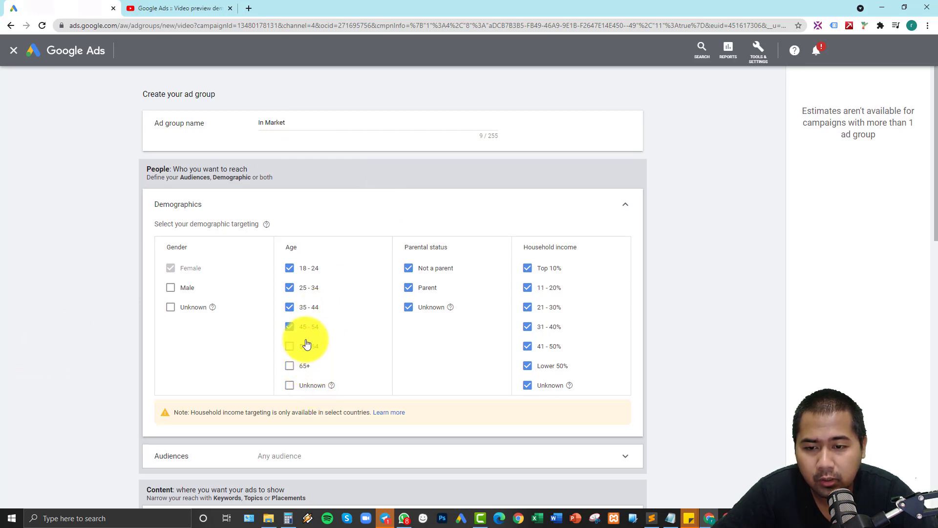
click(306, 327)
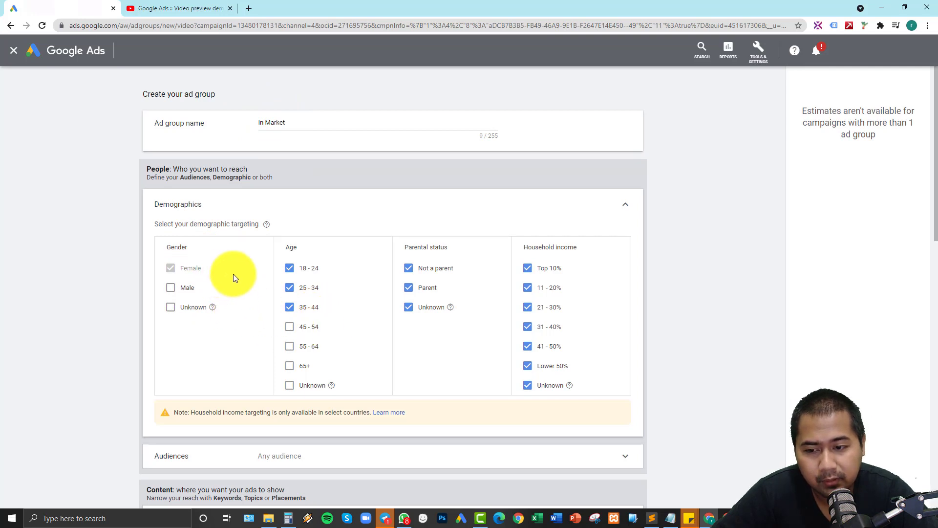
Step: Search the In Market ad group's audiences for beauty and go to the in-market audience entries
scroll(417, 424, down, 3)
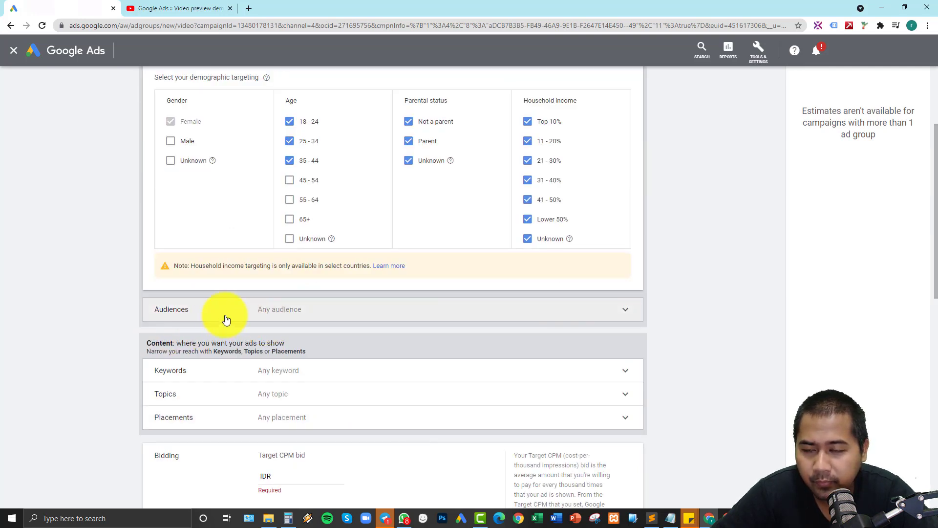
click(273, 311)
scroll(317, 347, down, 3)
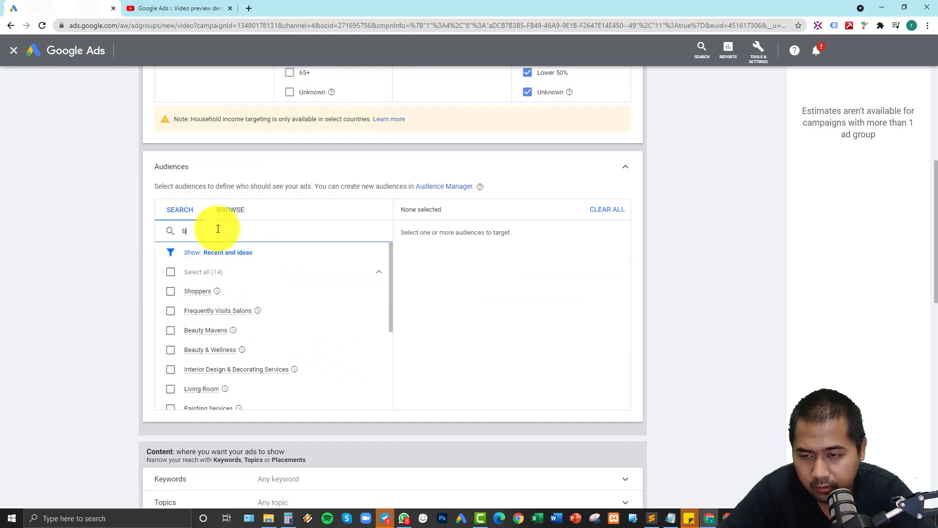
text(eauty)
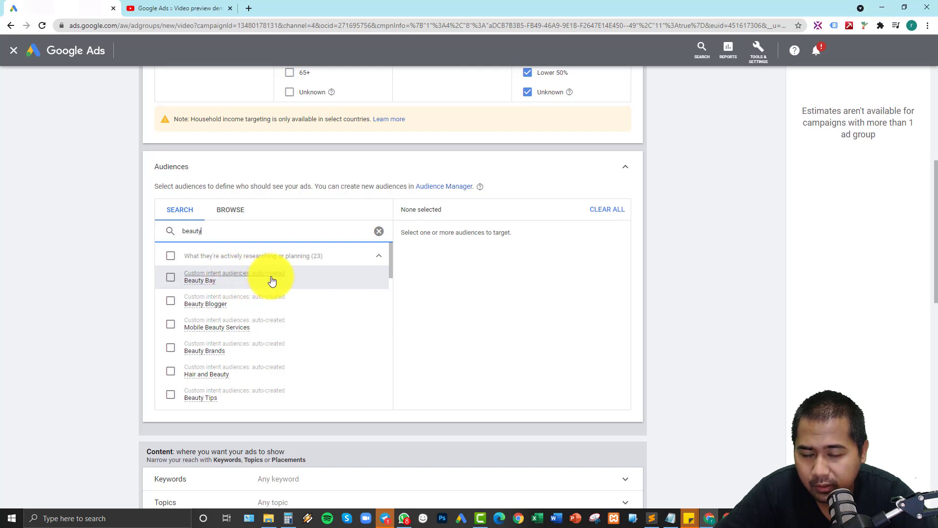
click(390, 264)
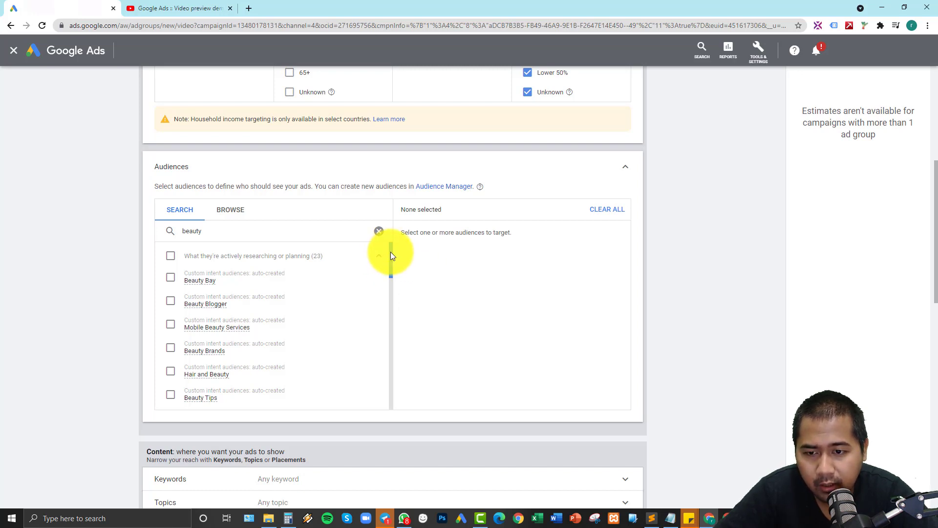
drag(391, 251, 397, 300)
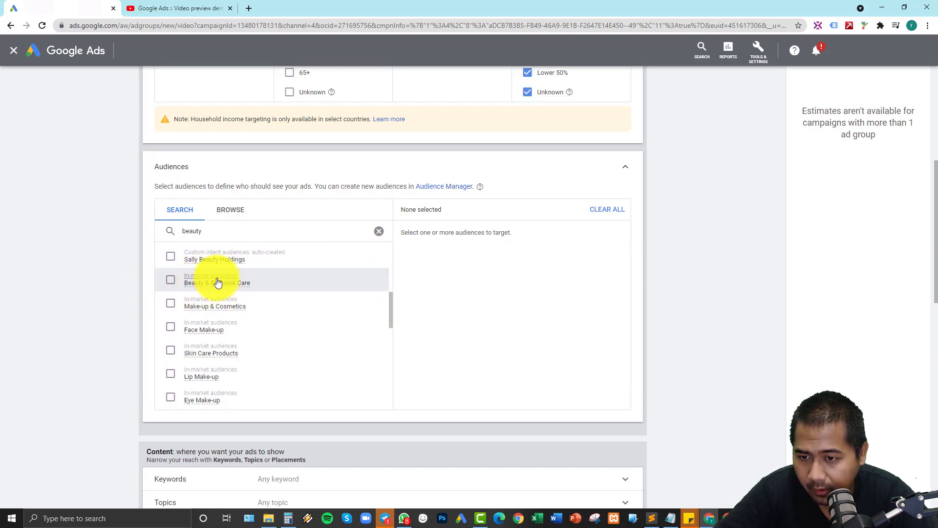
Step: Add the in-market audiences Beauty & Personal Care, Make-up & Cosmetics, Face Make-up, Skin Care Products, Lip Make-up, Eye Make-up, Nail Care Products and Face Lotions & Moisturizers
click(171, 280)
click(171, 303)
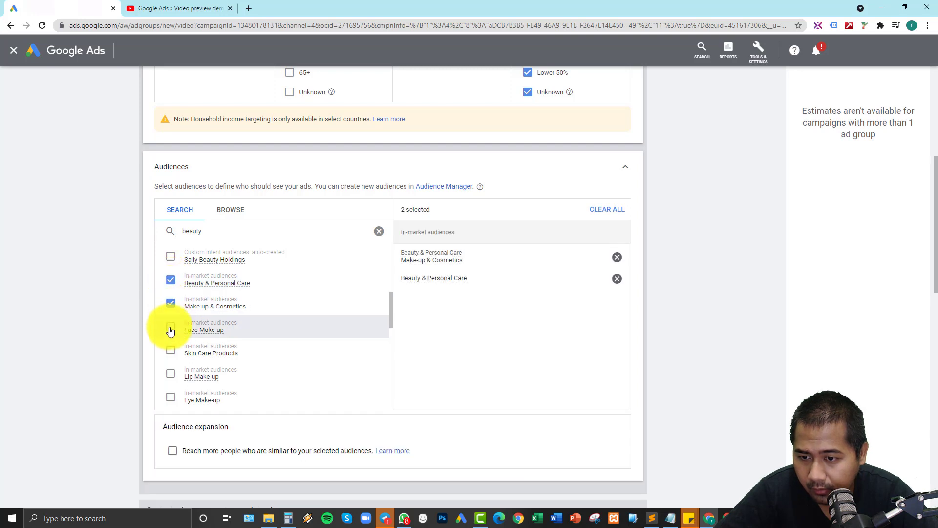
click(171, 327)
click(170, 350)
click(170, 373)
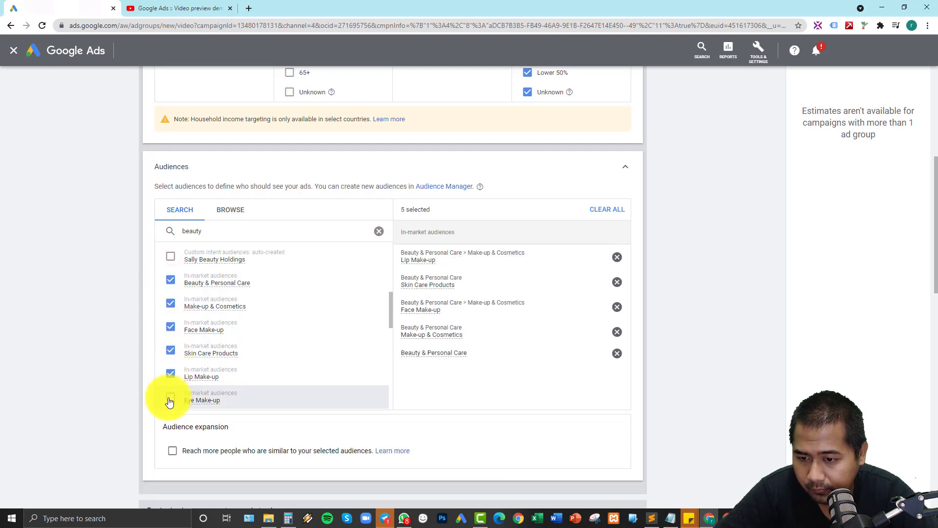
click(169, 401)
click(170, 372)
click(176, 395)
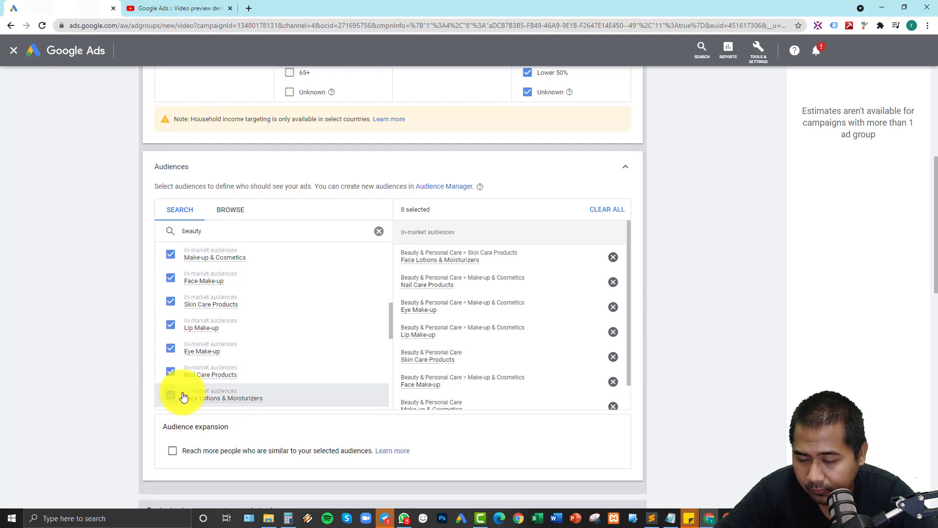
Step: Add the in-market audiences Bath & Body Products, Facial Cleansers & Make-up Removers, Spas & Beauty Services, Hair Colour Products and Hair Care Products
scroll(191, 381, down, 2)
click(166, 323)
click(168, 345)
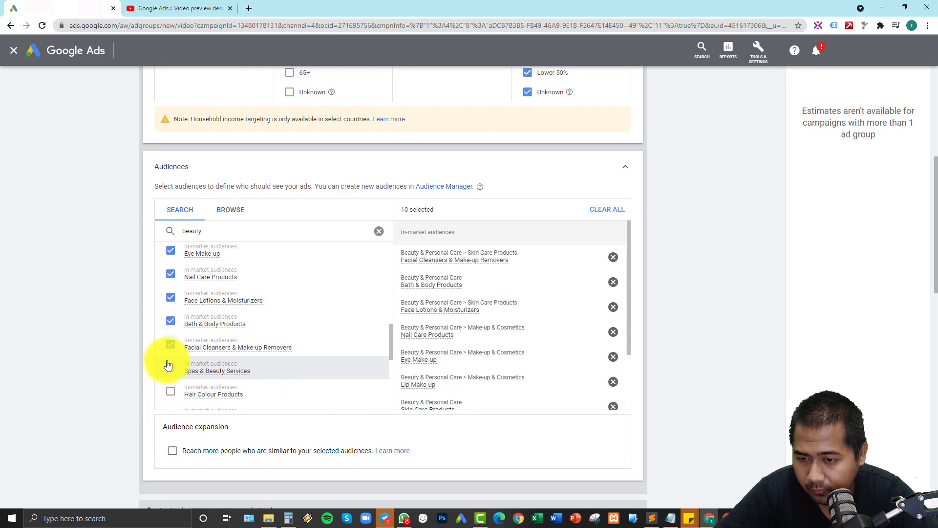
click(171, 368)
click(171, 391)
scroll(199, 366, down, 2)
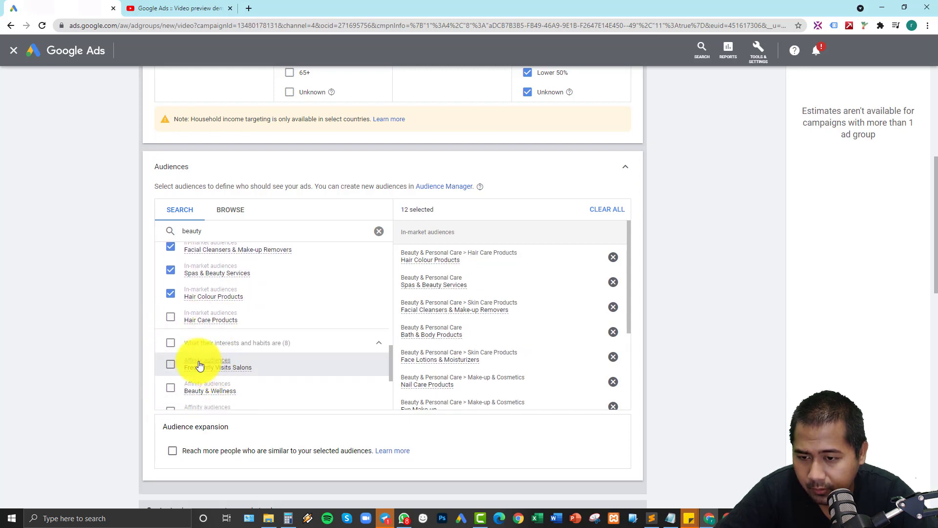
click(170, 318)
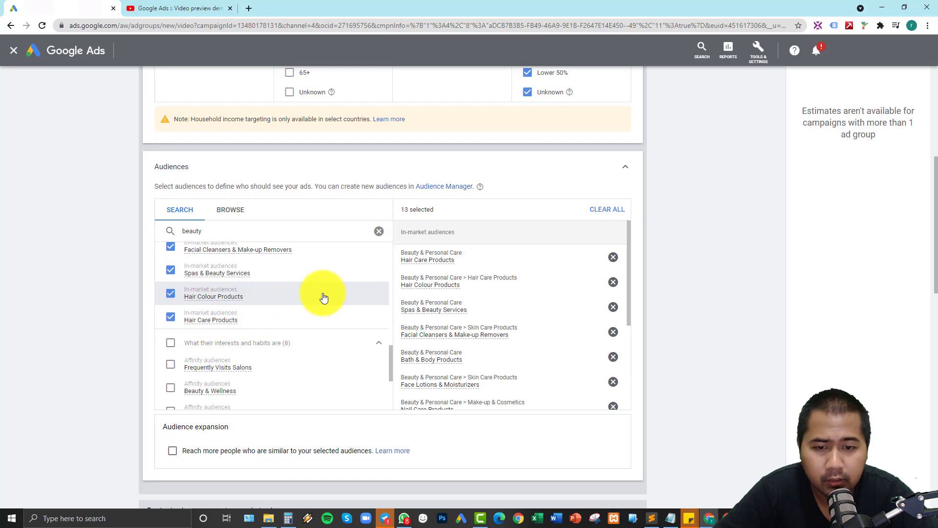
Step: Review the selected in-market audiences and enable audience expansion to reach people similar to them
scroll(533, 322, down, 3)
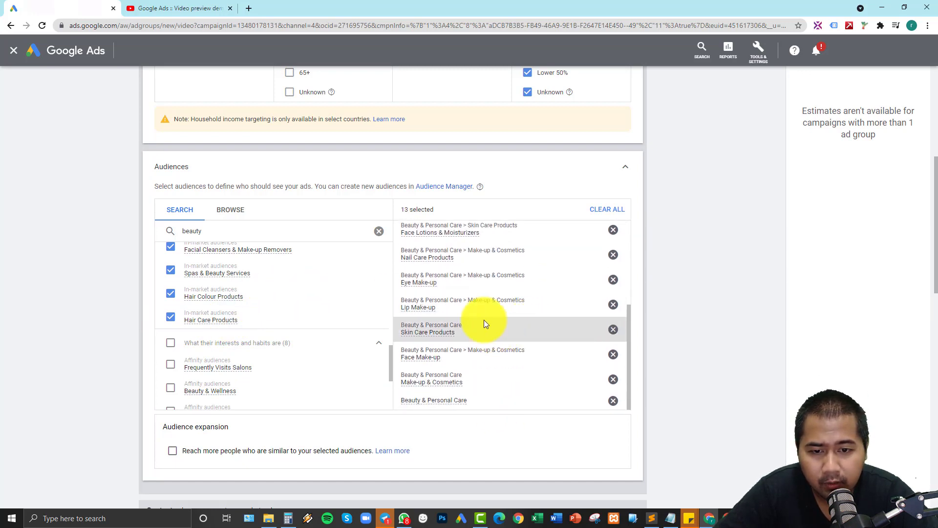
scroll(479, 293, up, 3)
scroll(239, 407, down, 3)
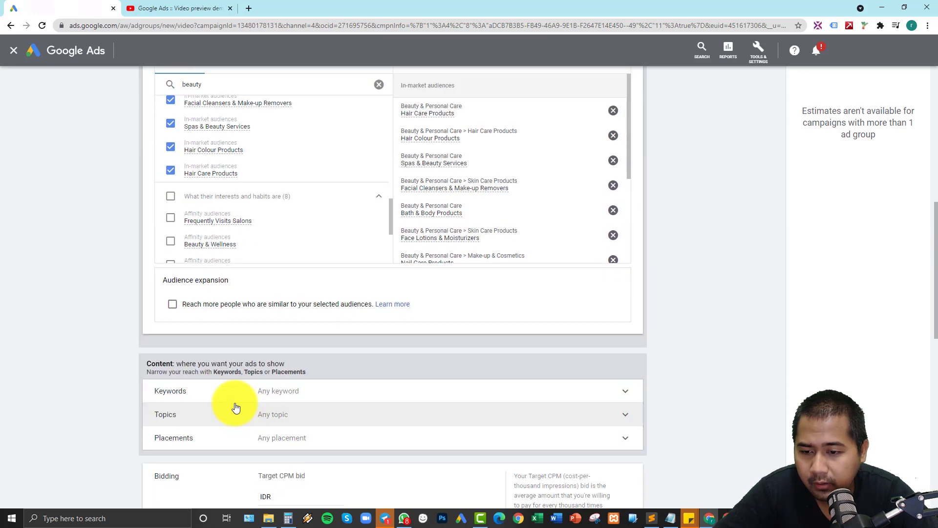
click(172, 304)
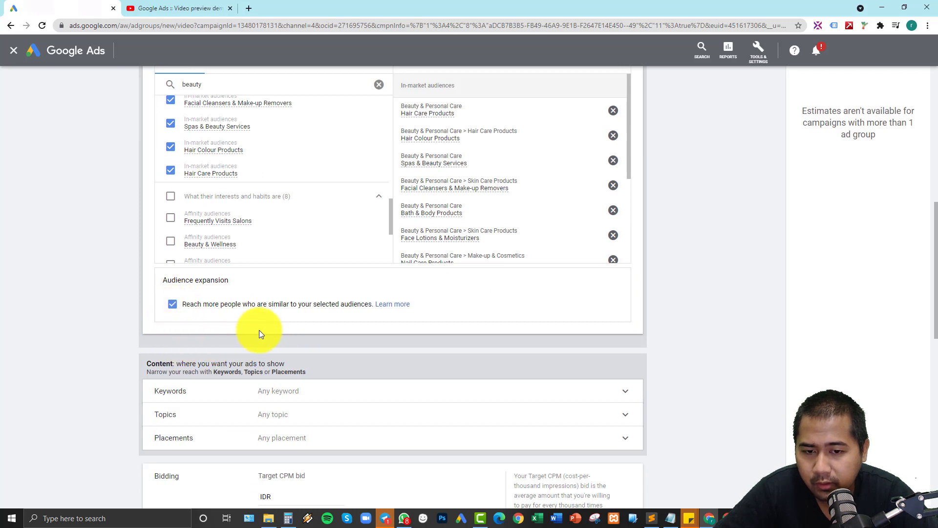
Step: Set the ad group's target CPM bid to IDR 15,000 and its top content bid adjustment to 50 %
scroll(274, 337, down, 4)
click(305, 297)
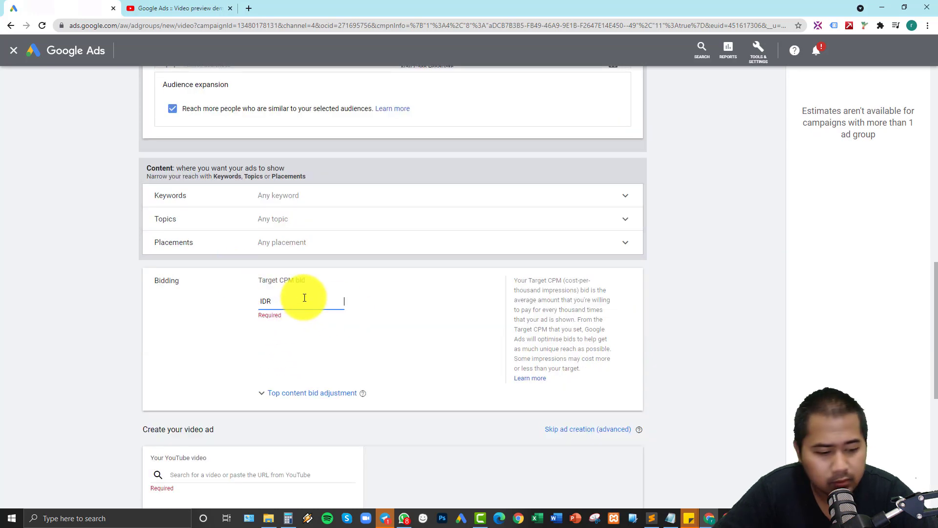
text(1)
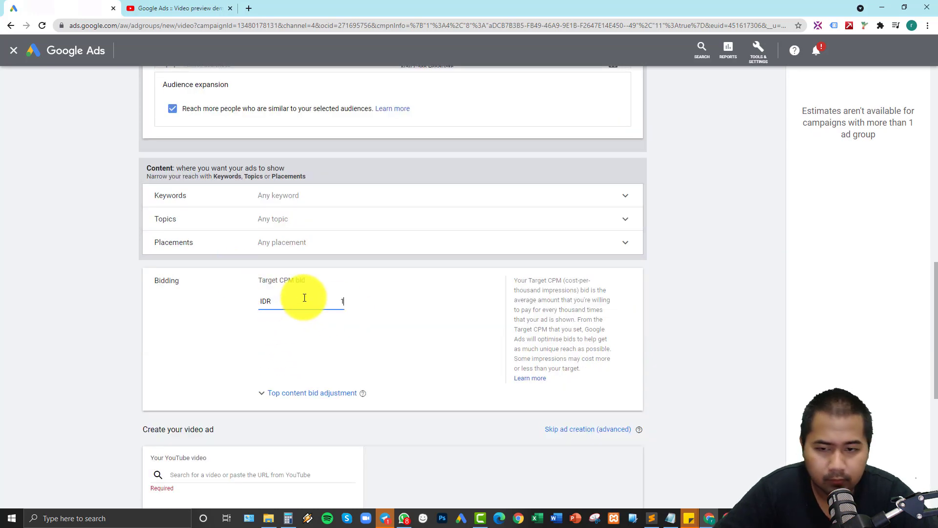
text(5,000)
click(290, 394)
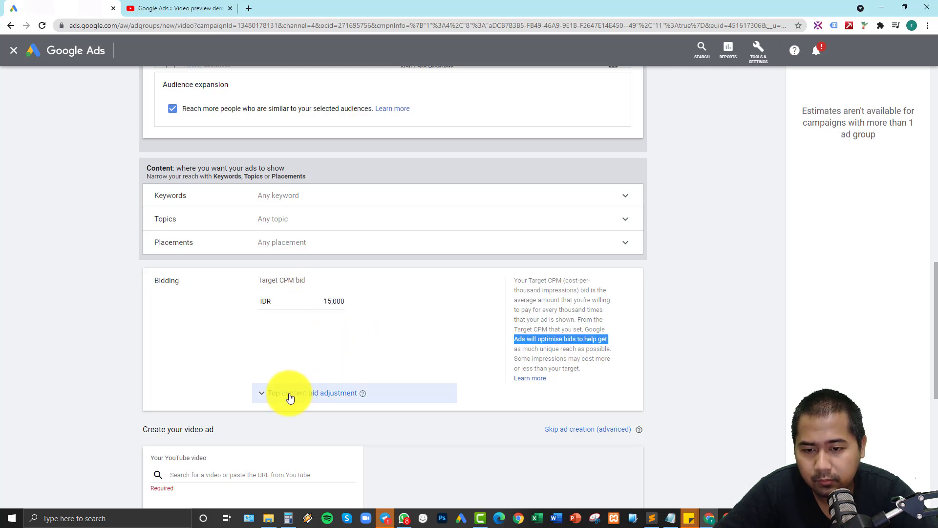
click(323, 411)
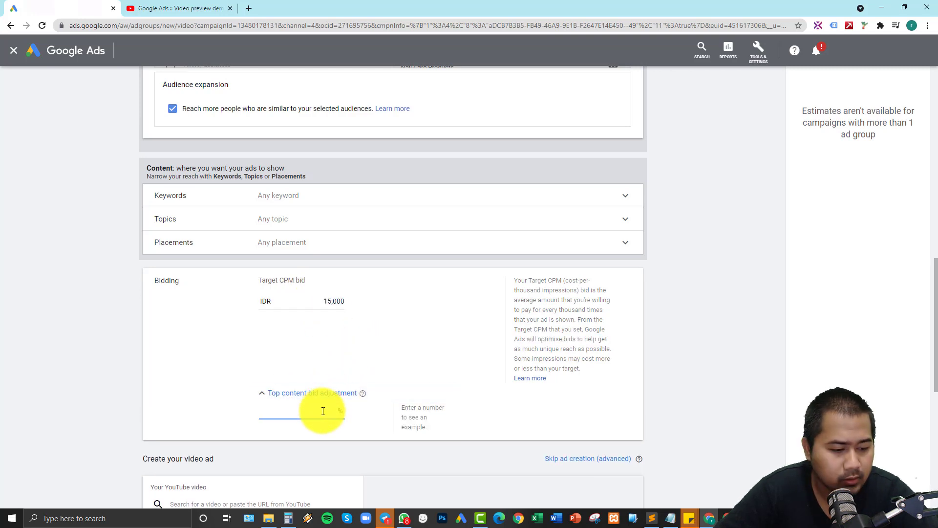
text(50)
click(508, 321)
Step: Use the YouTube link kept in Notepad to set the Maybelline Matte Lipsticks video as the ad's video
scroll(447, 336, down, 3)
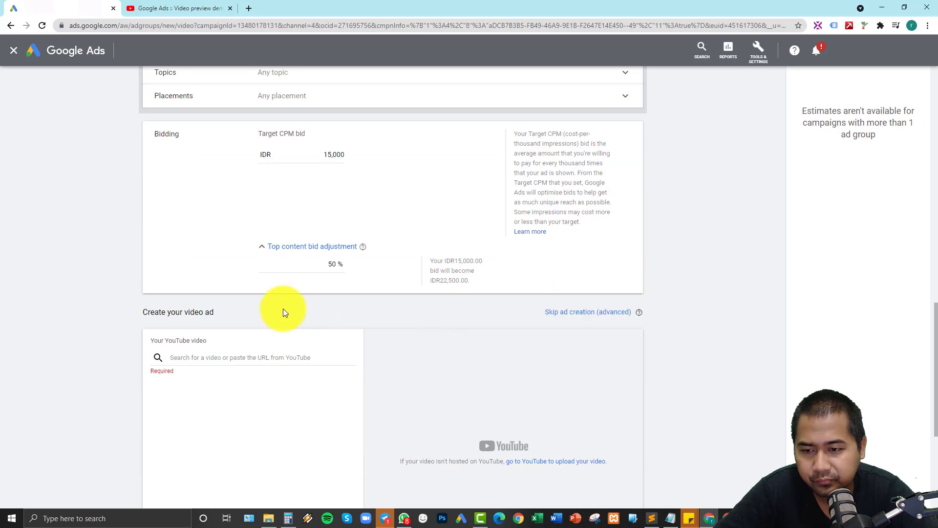
click(671, 518)
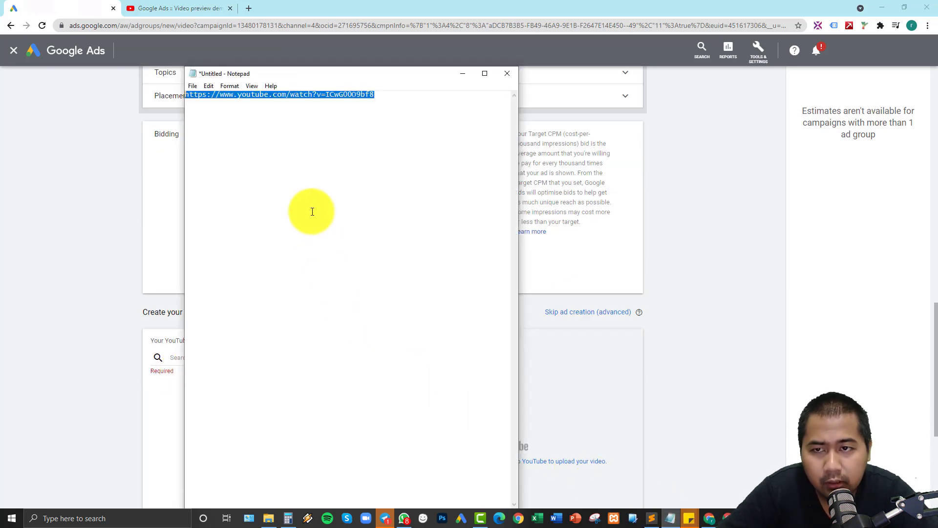
click(36, 297)
click(231, 357)
text(https://www.youtube.com/watch?v=ICwG0009bf8)
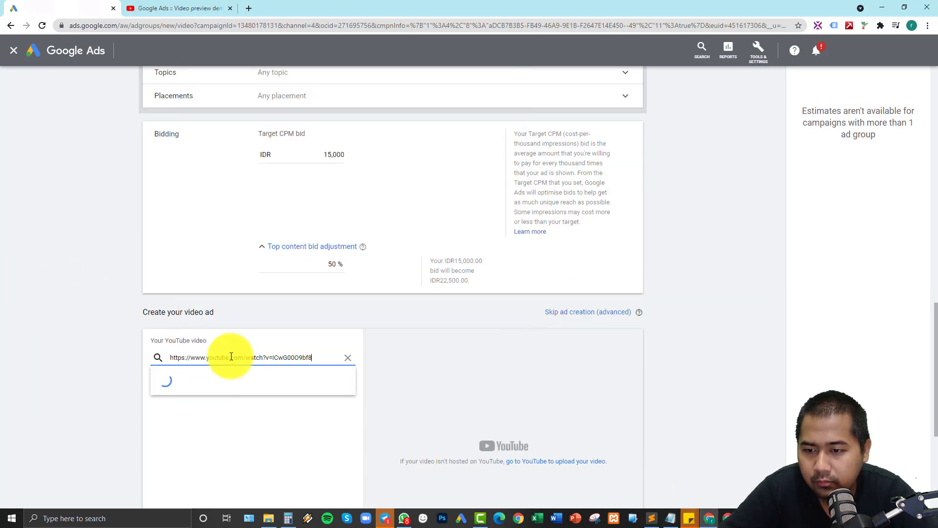
click(203, 386)
Step: Set both the final URL and the display URL of the video ad to renrasedoya.com
scroll(220, 399, down, 2)
click(208, 383)
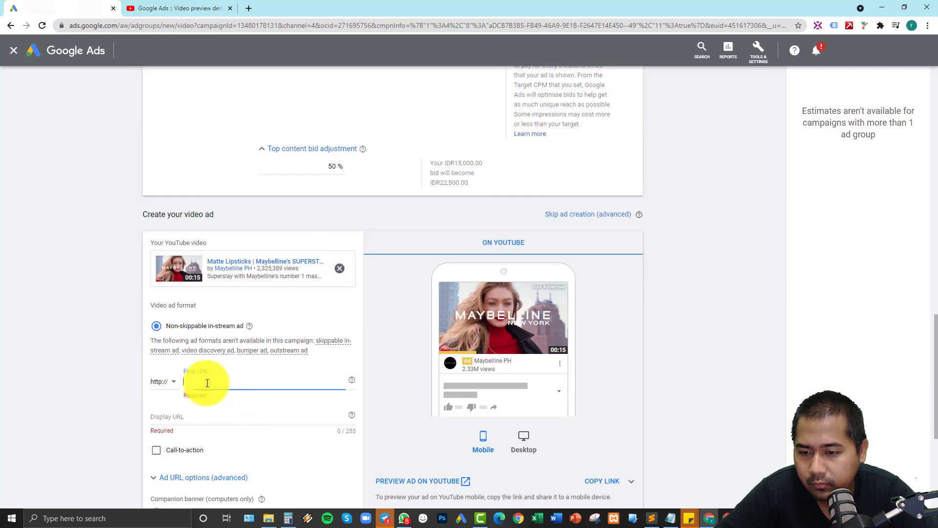
text(renrasenya.com)
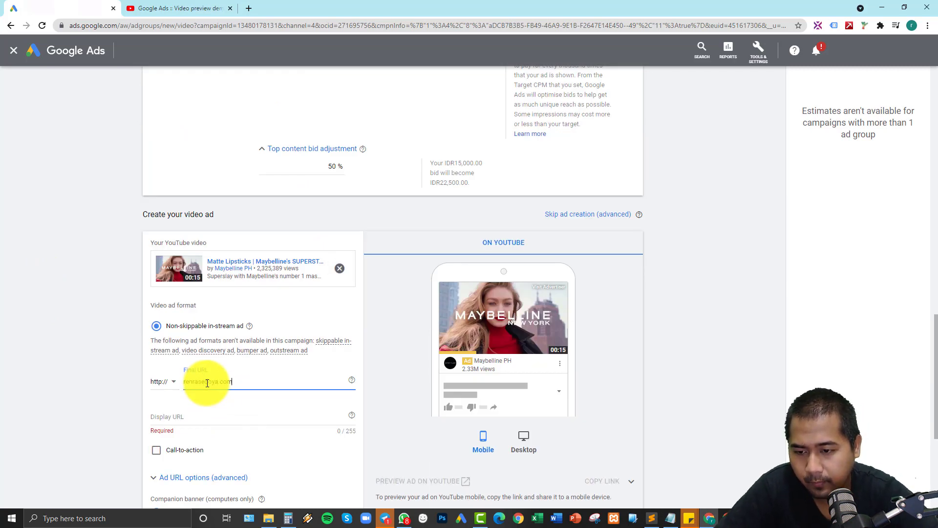
key(ctrl+a)
key(ctrl+c)
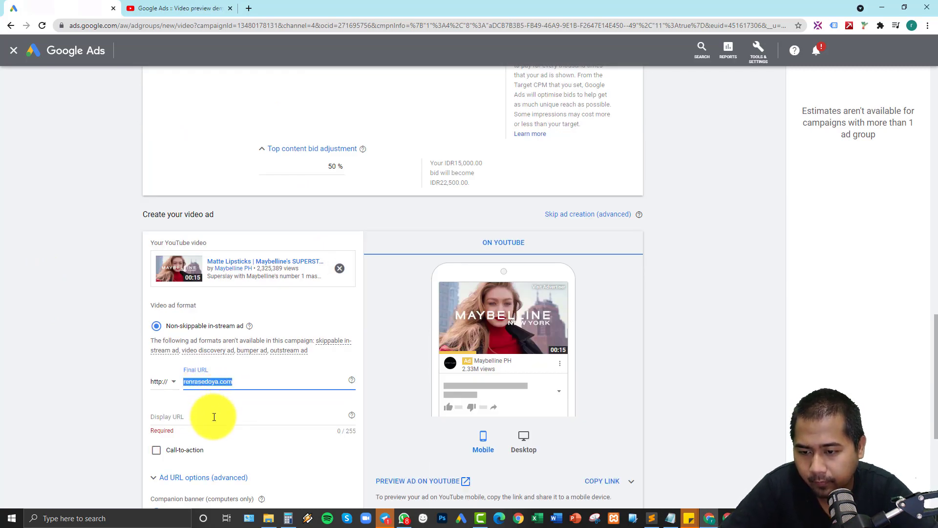
click(214, 417)
key(ctrl+v)
click(124, 370)
key(ctrl+a)
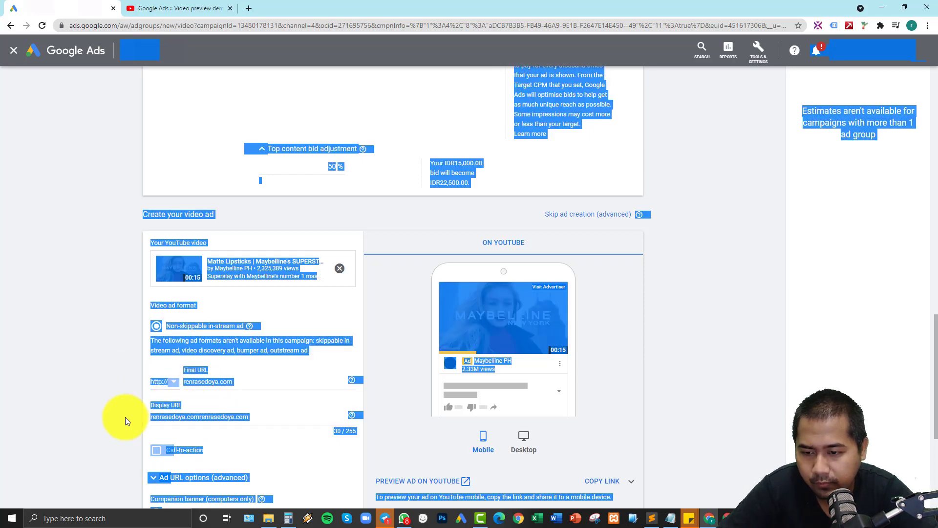
click(277, 420)
key(ctrl+a)
key(ctrl+v)
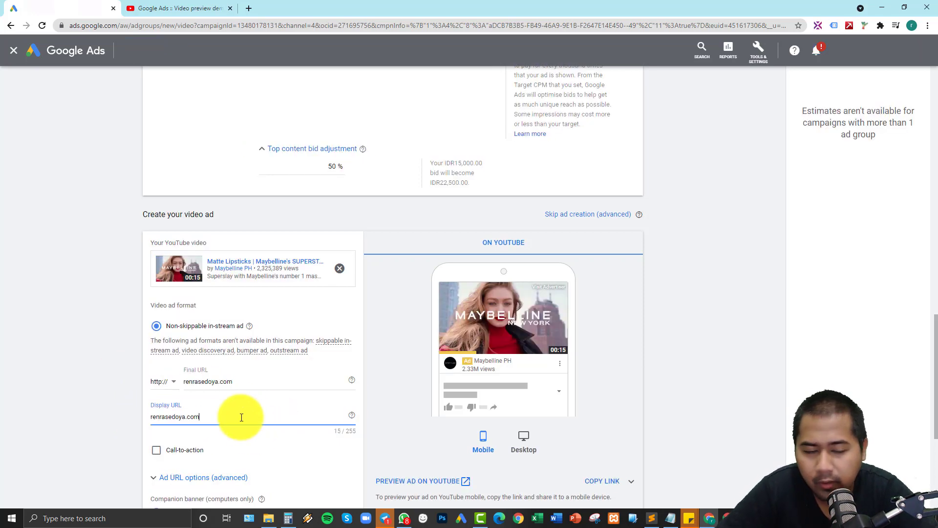
Step: Name the ad In Market by copying the ad group's name, and save the ad group
scroll(241, 417, down, 5)
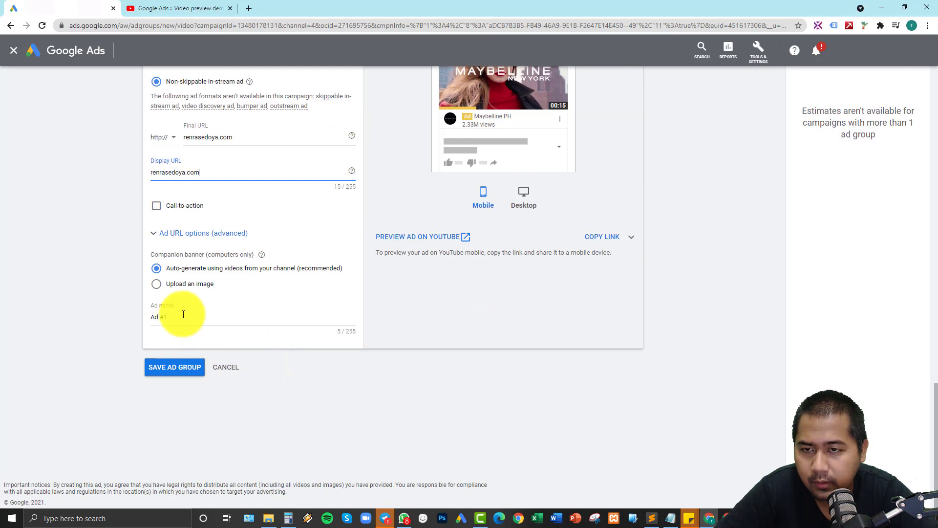
scroll(240, 356, up, 15)
scroll(153, 323, up, 8)
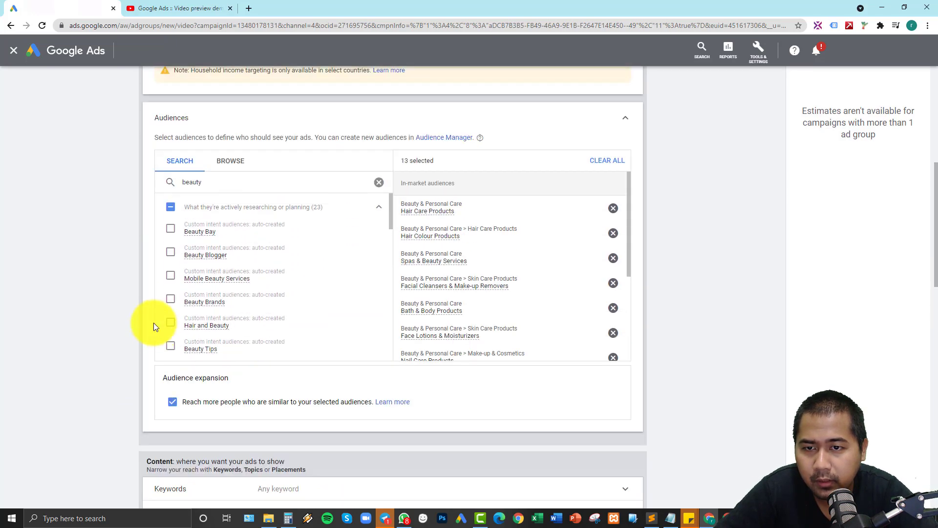
click(315, 123)
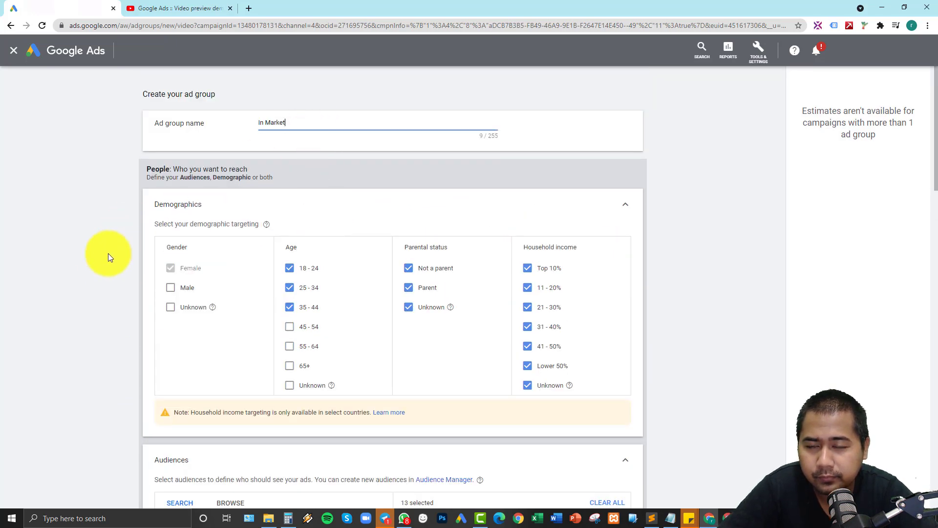
key(ctrl+a)
click(89, 262)
scroll(130, 412, down, 20)
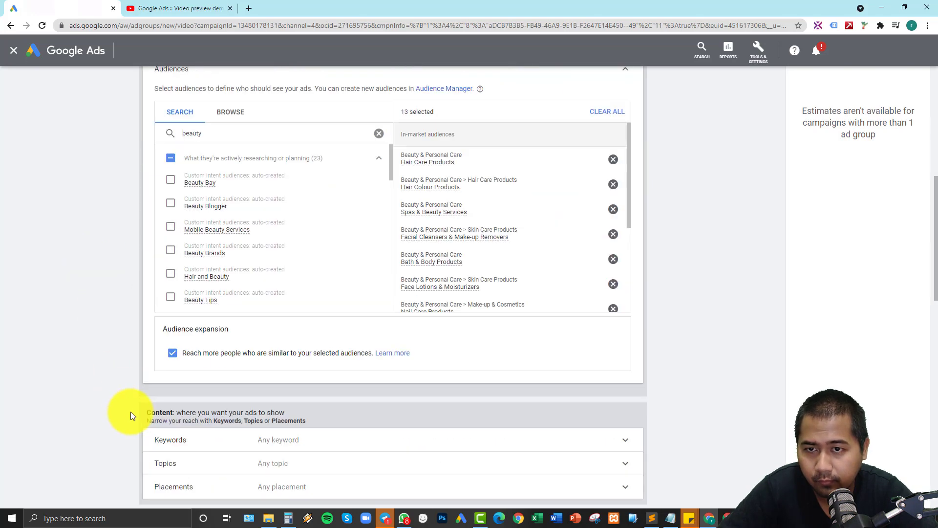
click(192, 314)
key(ctrl+a)
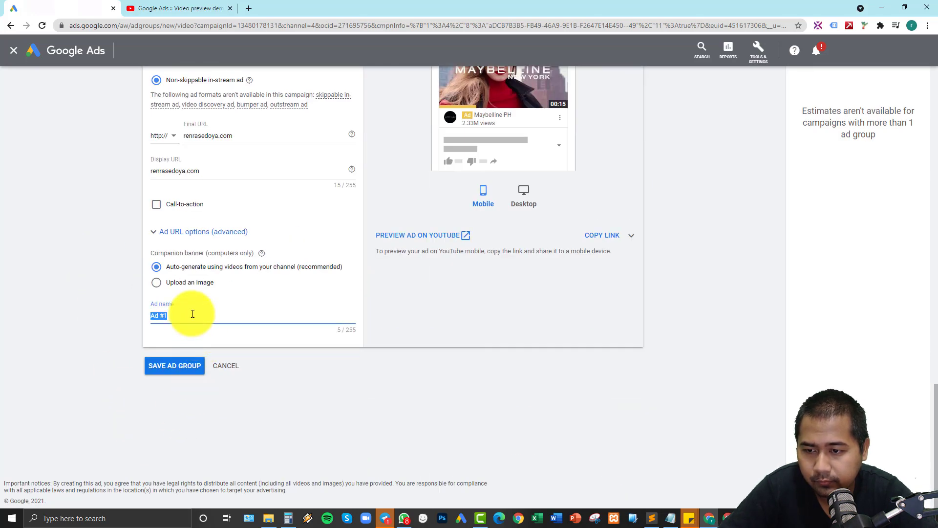
key(ctrl+v)
click(172, 368)
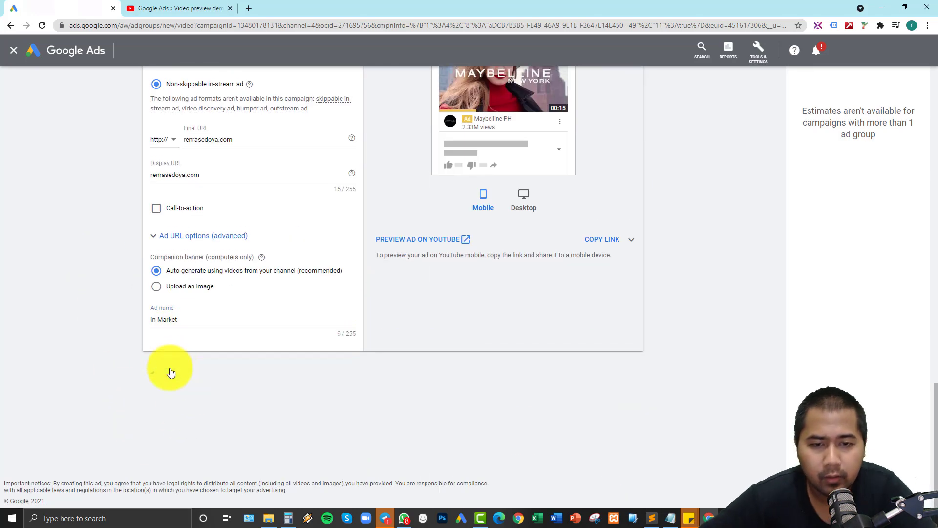